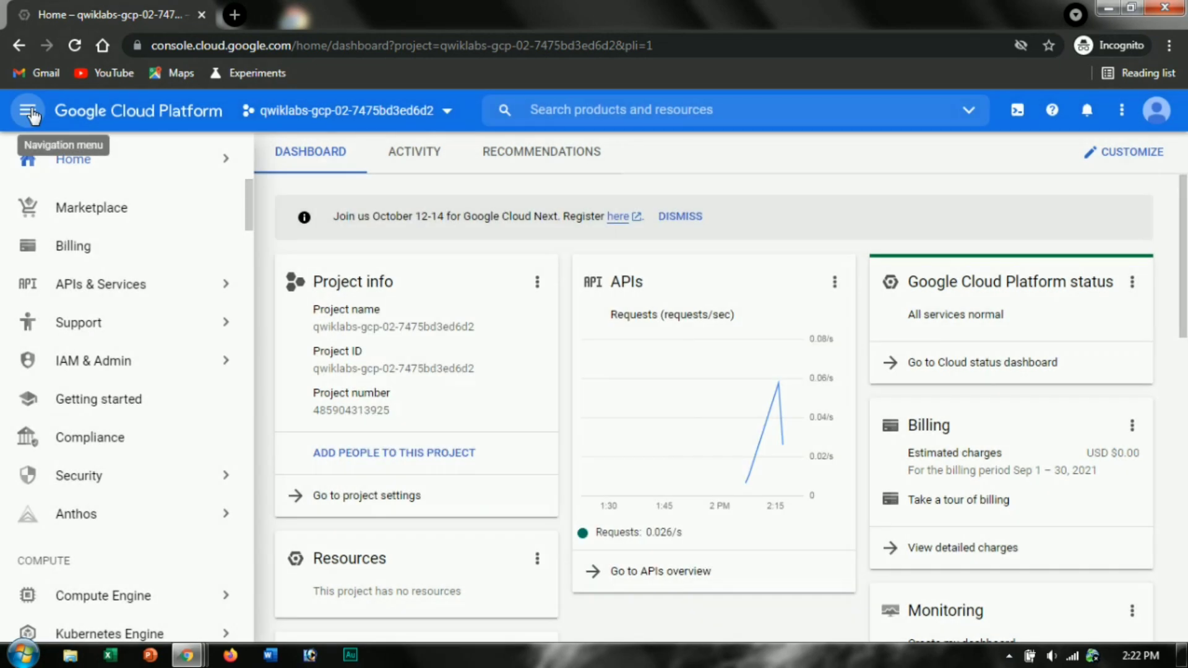
Consult the firewall section of the lab instructions, and search the console for "Firew" to open the VPC network Firewall page.
left_click(28, 110)
key("alt+Tab")
scroll(635, 267, "down", 5)
scroll(631, 272, "down", 20)
scroll(627, 278, "down", 12)
key("alt+Tab")
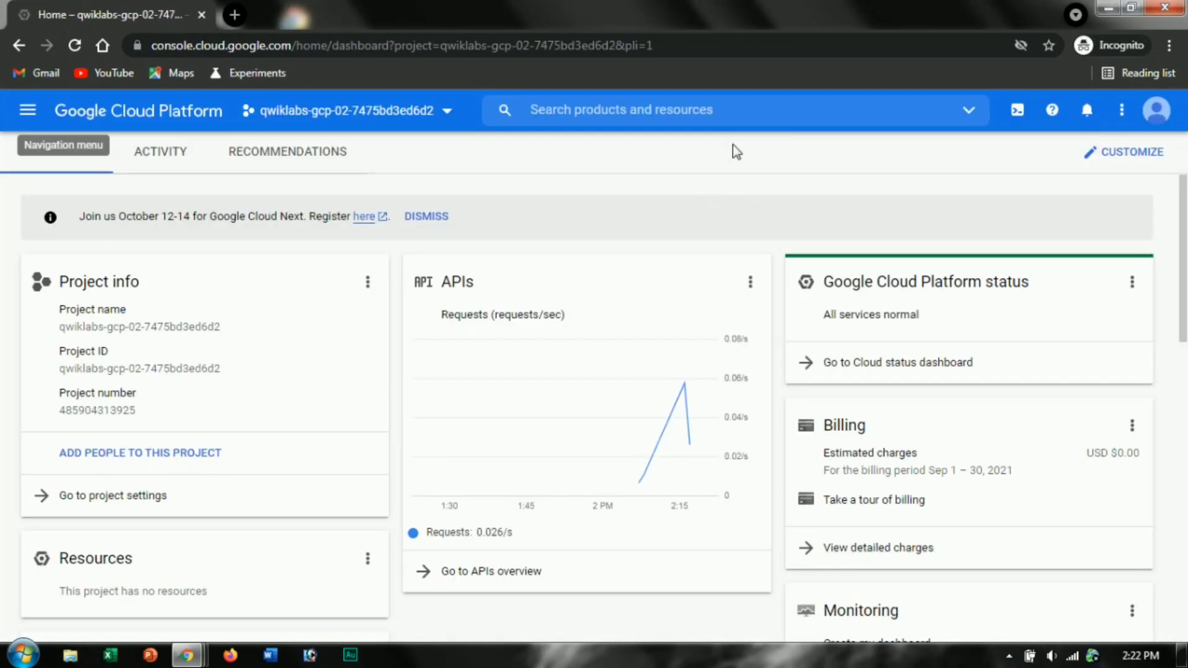
left_click(736, 116)
type("Firew")
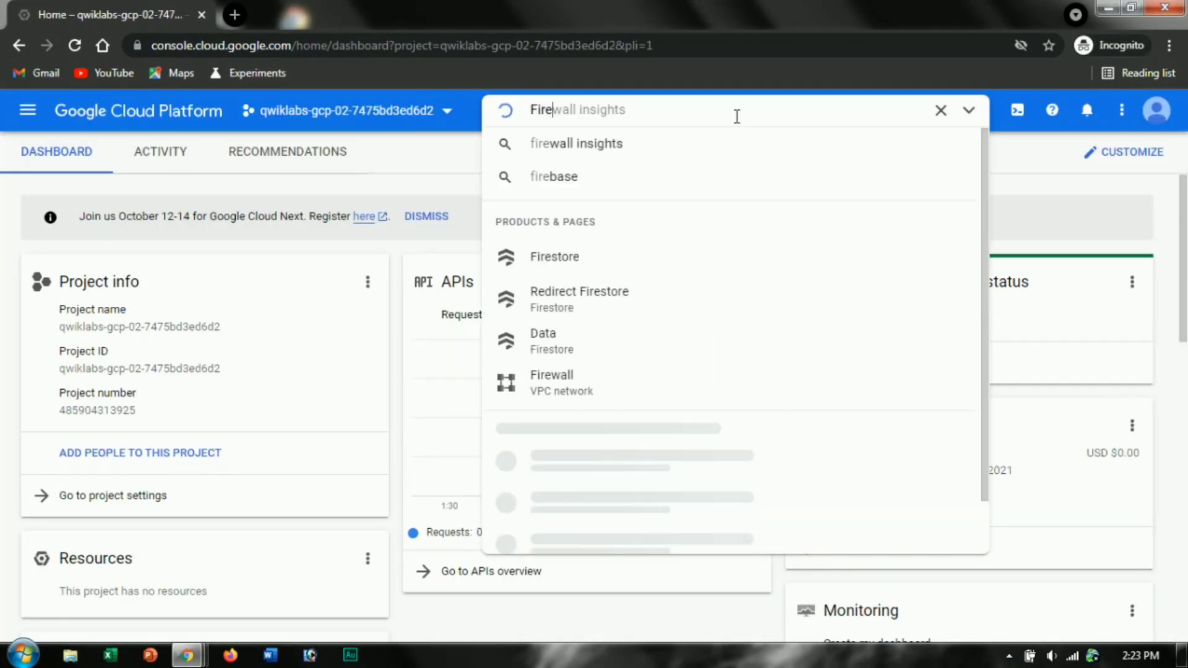
left_click(631, 250)
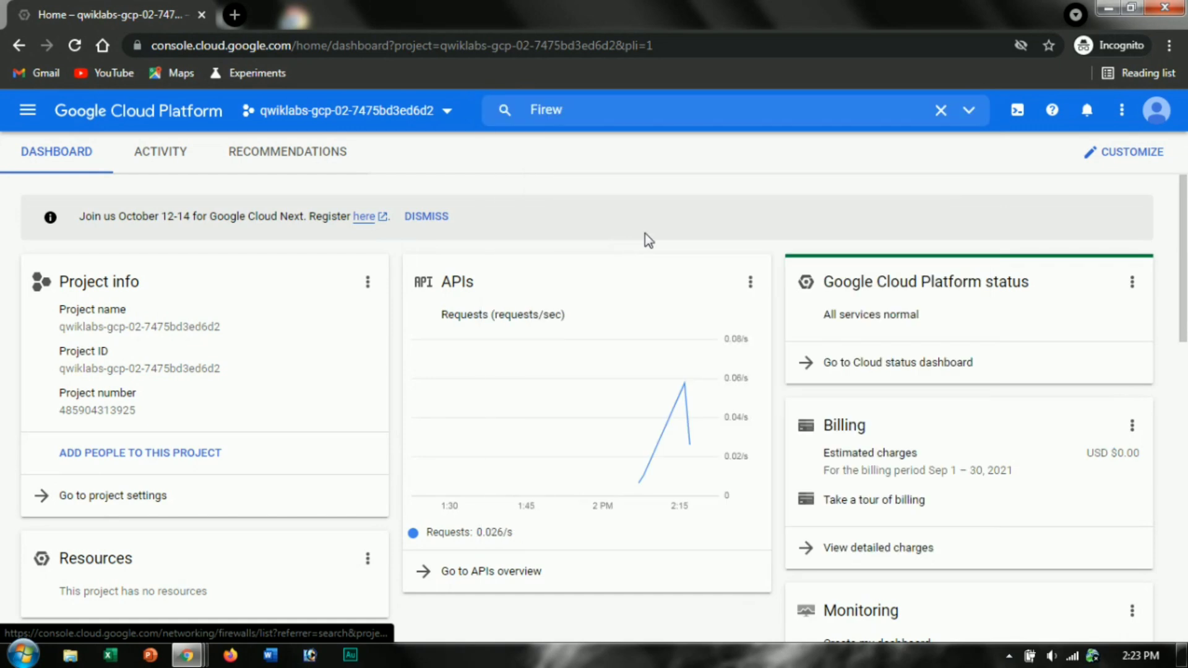
Start a new firewall rule and name it app-allow-http, copying the name from the lab instructions.
key("alt+Tab")
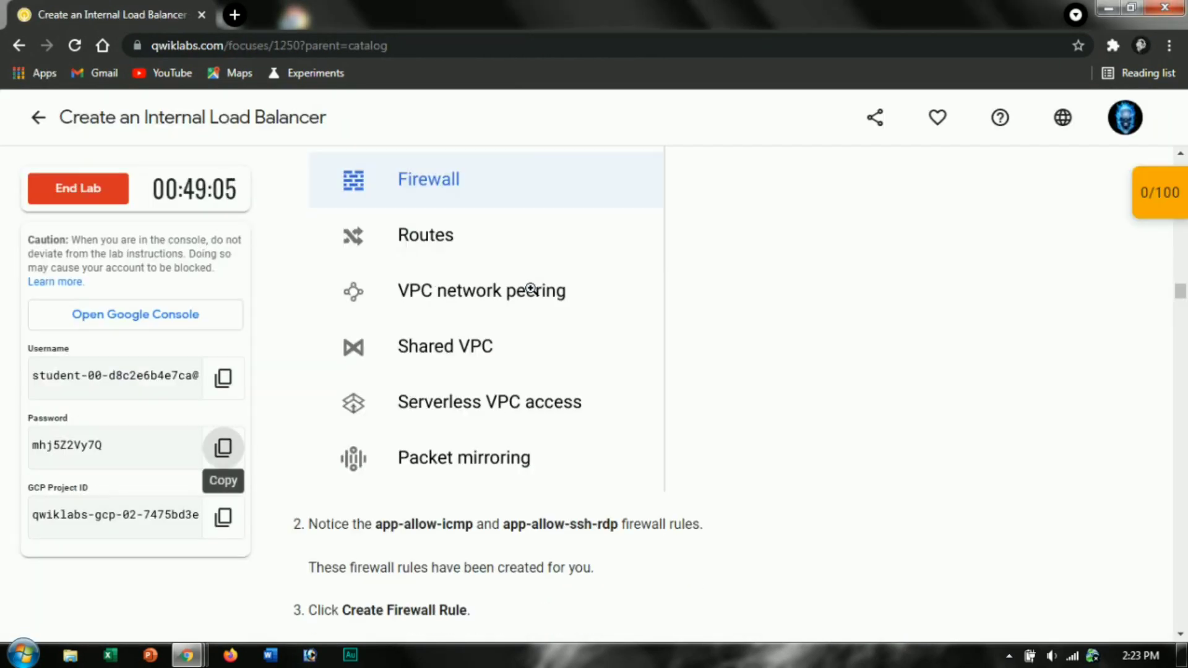
scroll(416, 329, "down", 5)
key("alt+Tab")
left_click(471, 151)
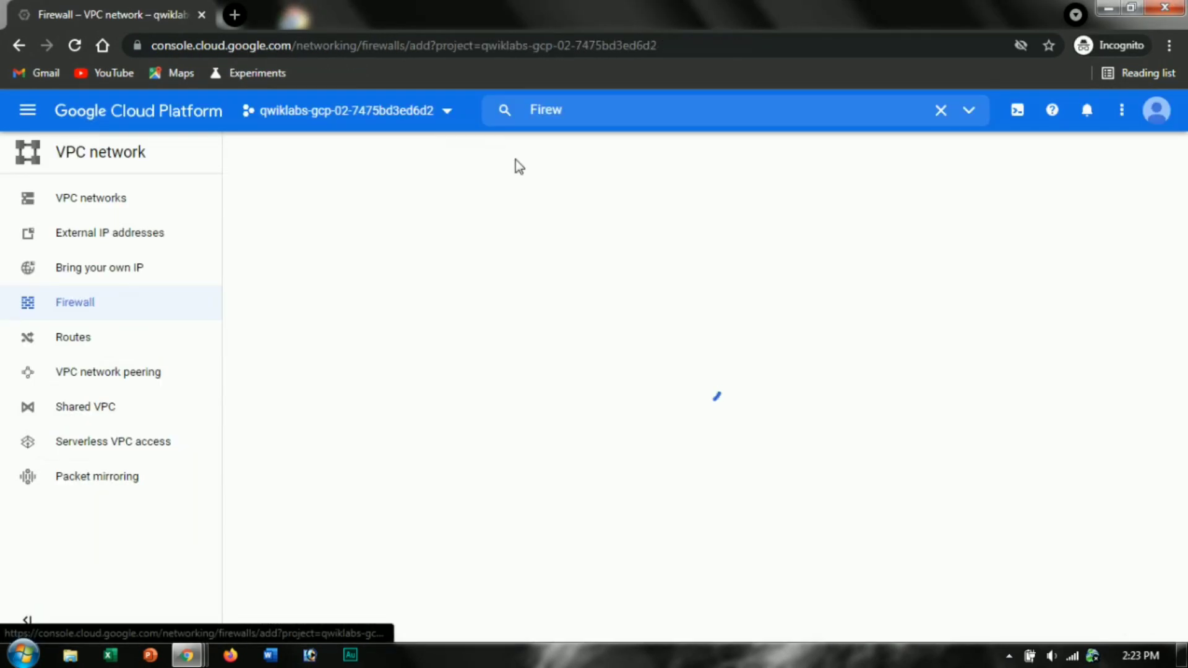
key("alt+Tab")
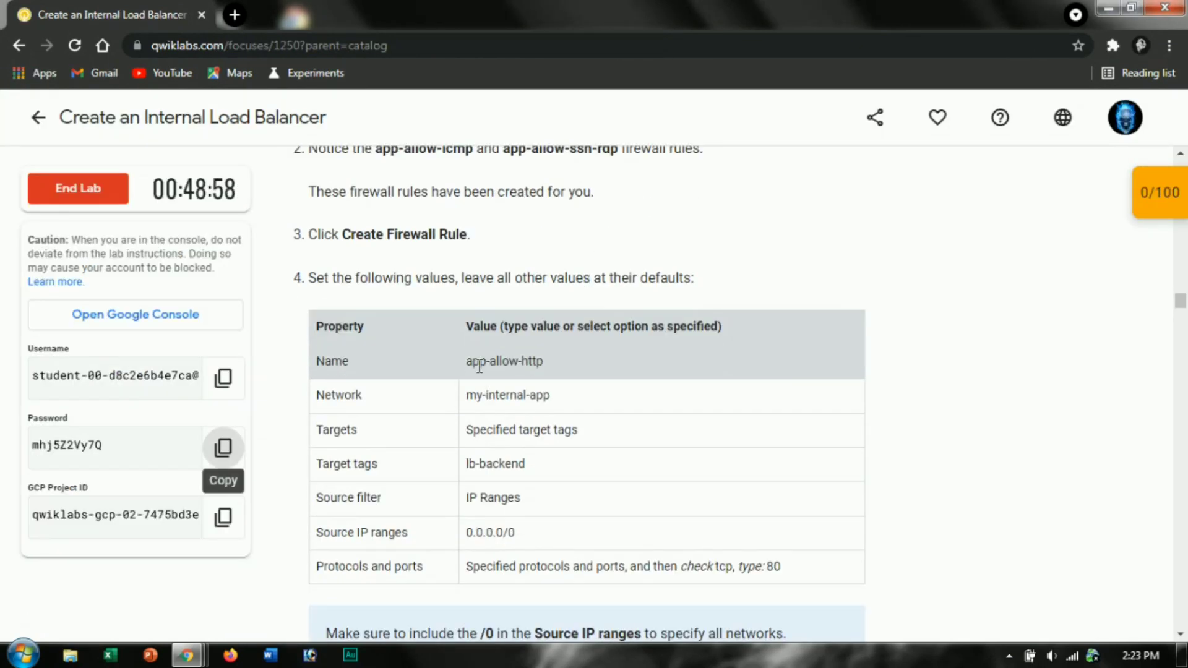
left_click_drag(466, 361, 540, 379)
key("ctrl+c")
key("alt+Tab")
left_click(336, 258)
key("ctrl+v")
Set the firewall rule's network to my-internal-app as specified in the lab instructions.
key("alt+Tab")
scroll(441, 309, "down", 1)
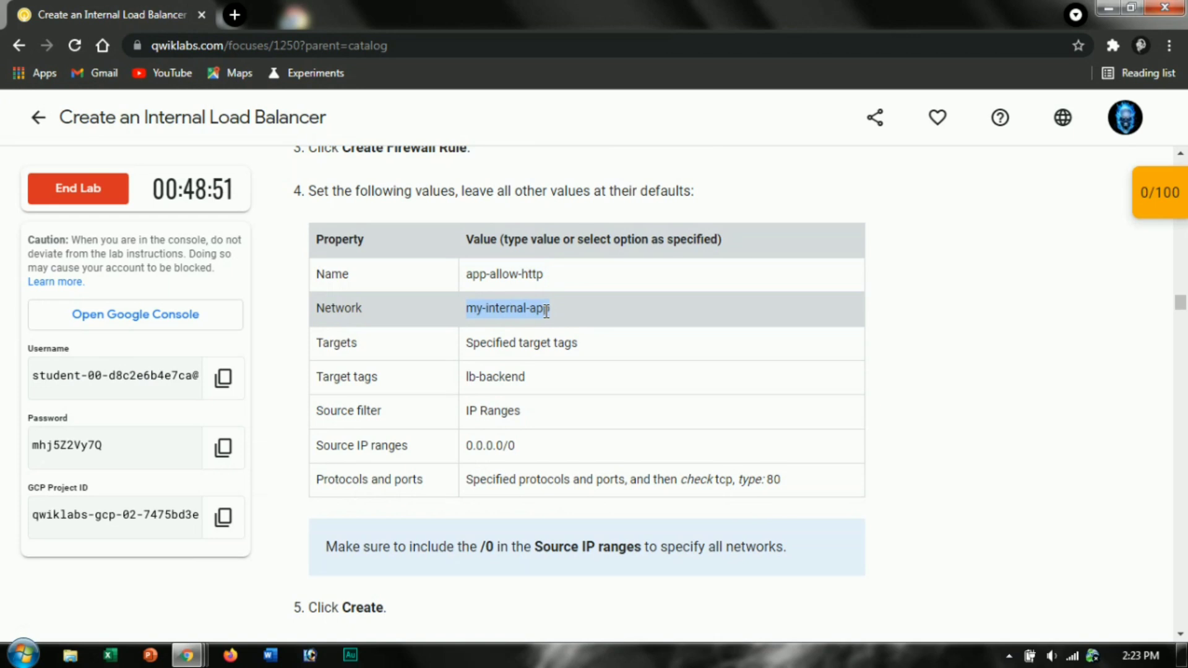
key("alt+Tab")
scroll(305, 310, "down", 1)
left_click(337, 421)
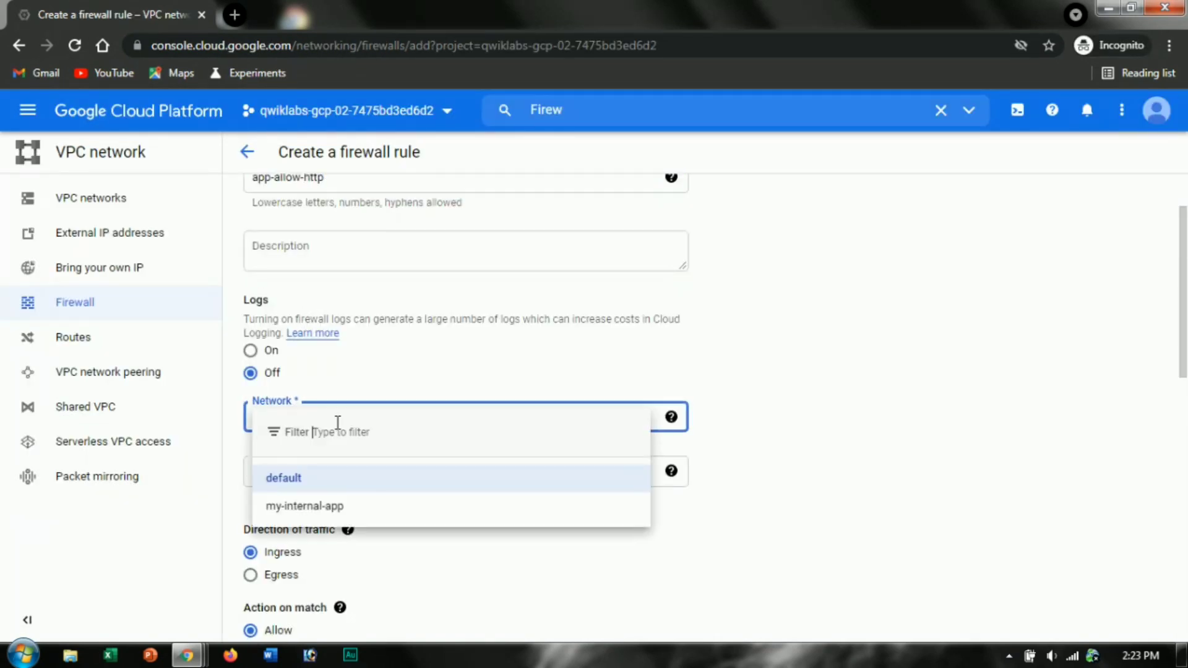
left_click(317, 502)
Compare the rule's settings with the lab's table and enter lb-backend as the target tag.
key("alt+Tab")
scroll(587, 310, "down", 1)
key("alt+Tab")
scroll(464, 372, "down", 1)
key("alt+Tab")
key("alt+Tab")
scroll(406, 429, "down", 1)
key("alt+Tab")
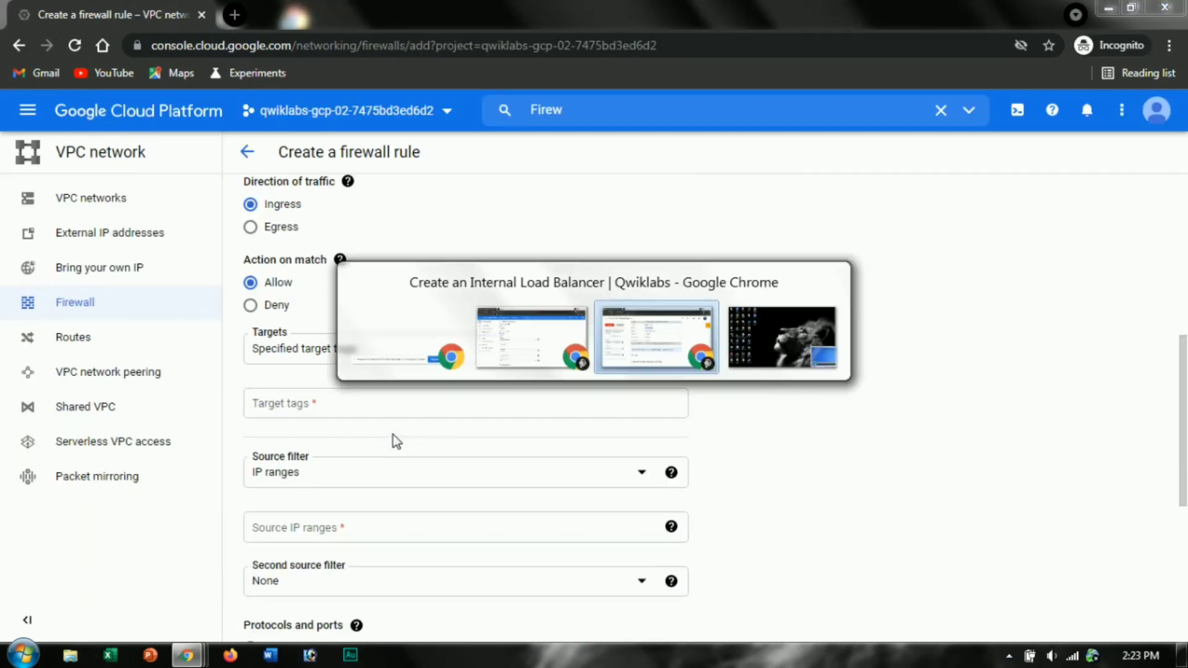
left_click(471, 291)
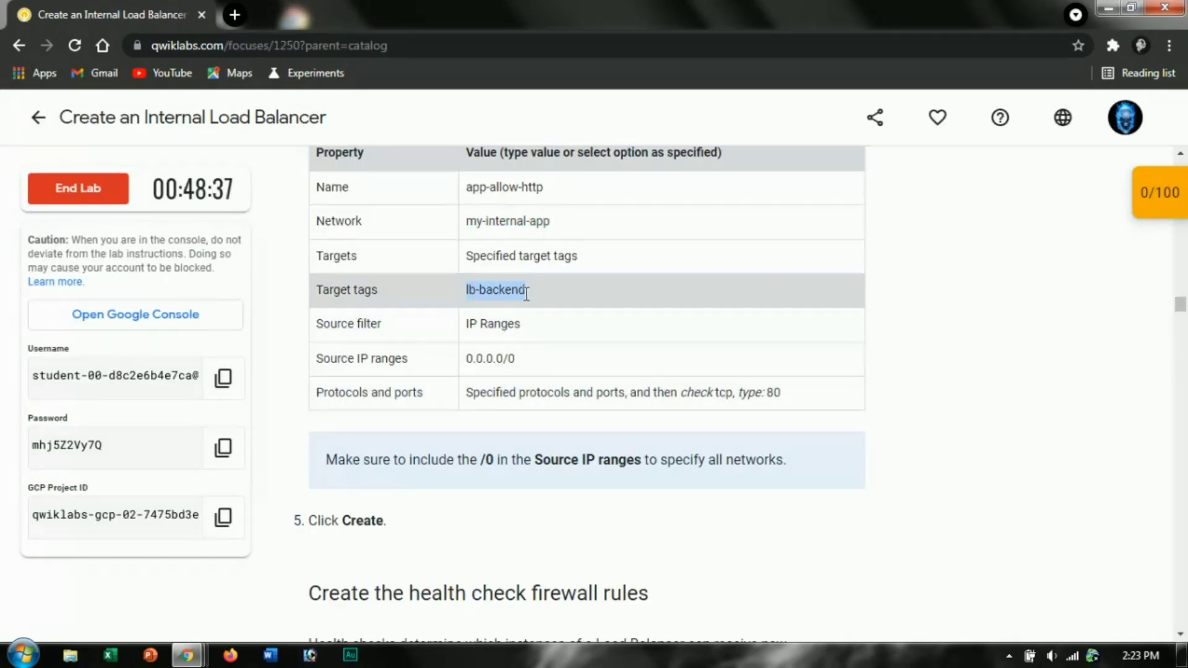
key("alt+Tab")
left_click(388, 399)
key("alt+Tab")
key("alt+Tab")
type("lb-backend")
Enter 0.0.0.0/0 from the lab instructions as the rule's source IP range.
key("alt+Tab")
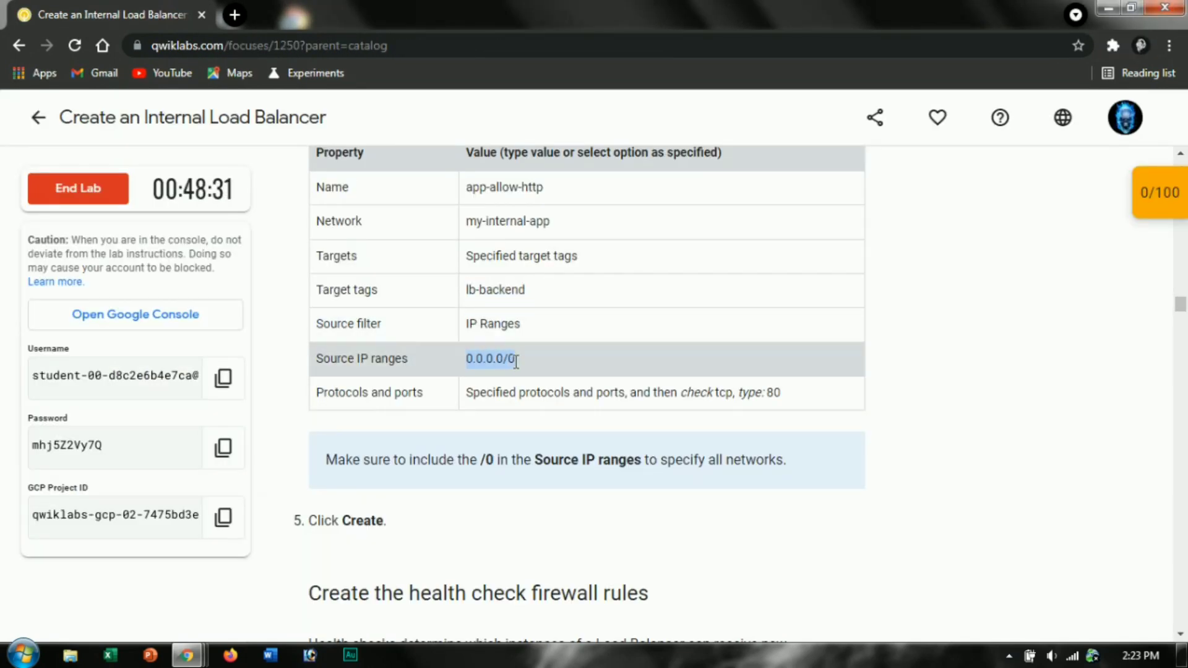
key("alt+Tab")
left_click(358, 270)
type("0.0.0.0/0")
Allow tcp on port 80 under the specified protocols and ports, and create the app-allow-http rule.
key("alt+Tab")
key("alt+Tab")
left_click(272, 455)
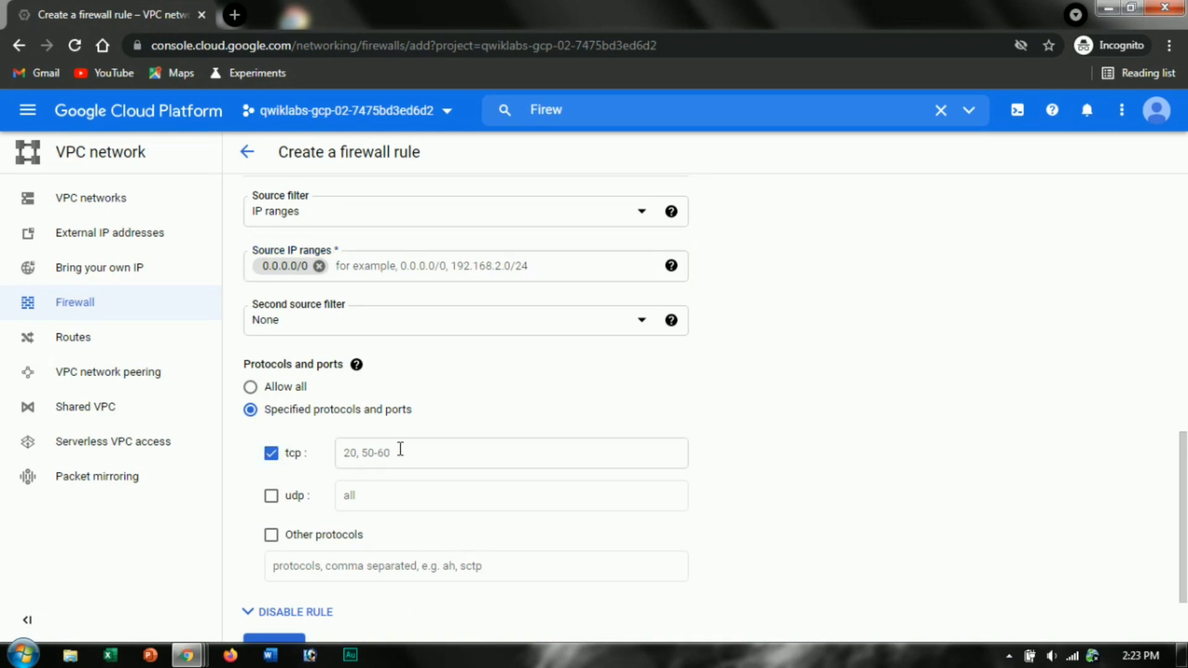
key("alt+Tab")
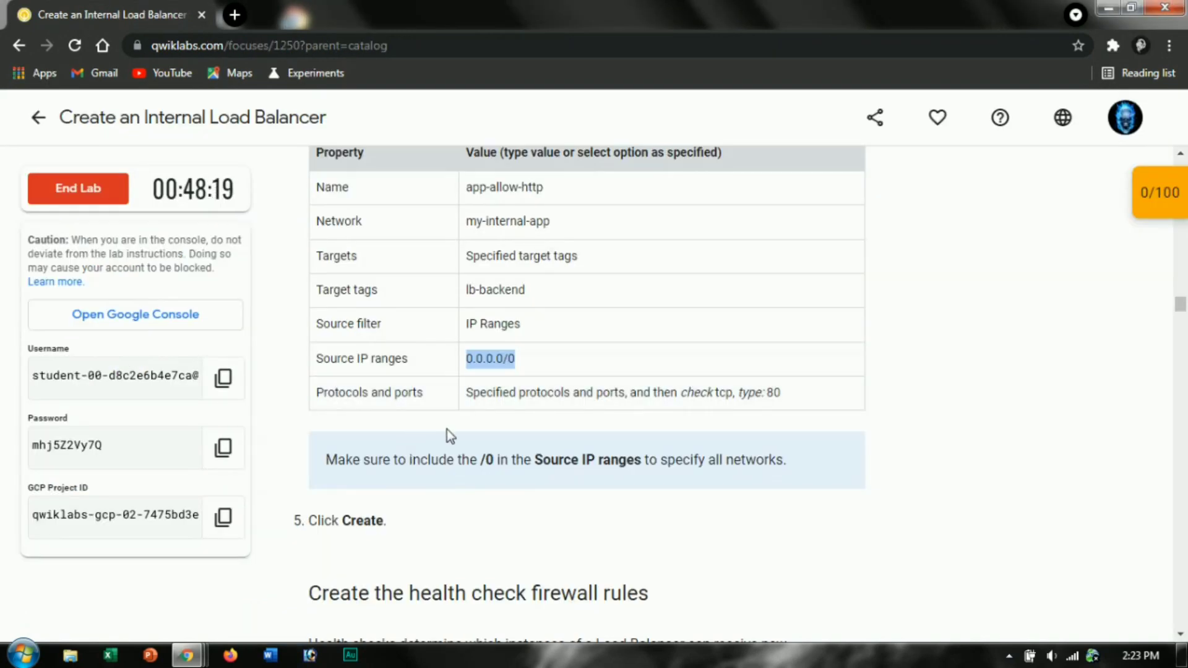
scroll(661, 455, "down", 2)
key("alt+Tab")
scroll(503, 504, "down", 2)
key("alt+Tab")
key("alt+Tab")
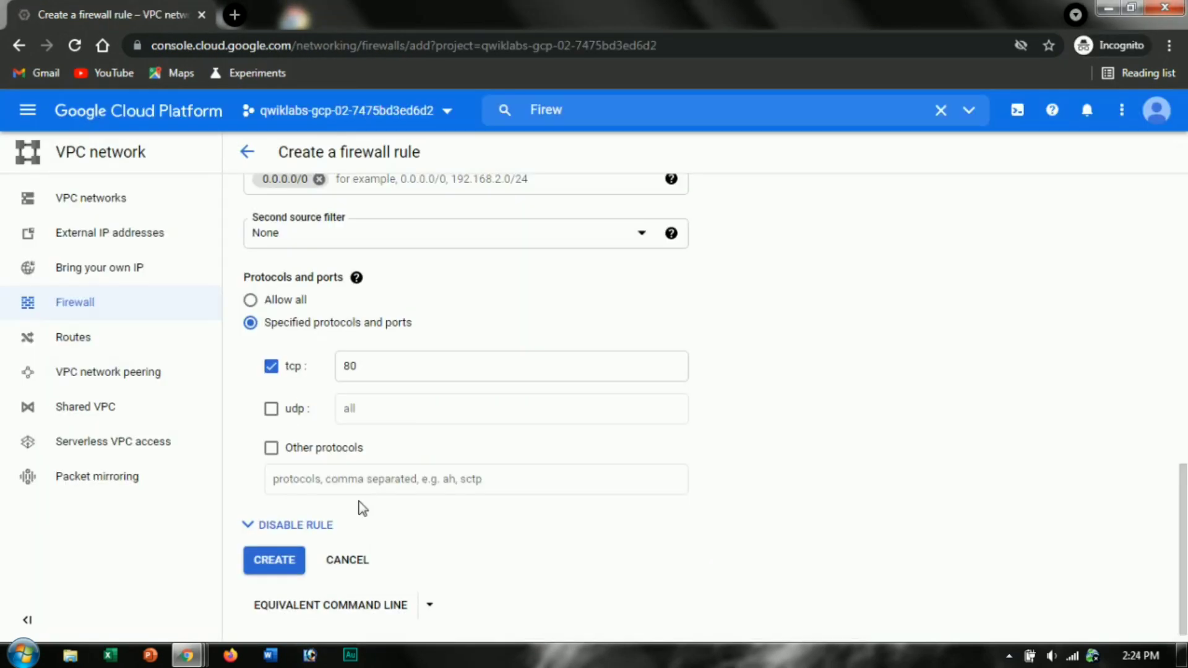
left_click(275, 562)
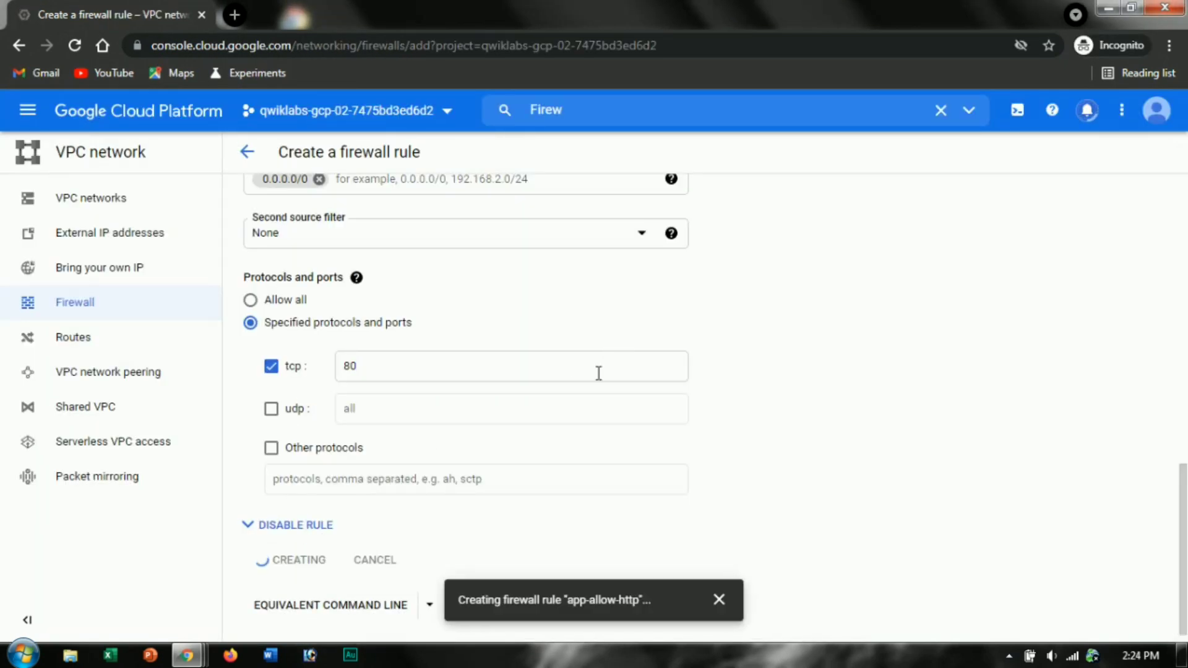
Start a second firewall rule for the health check and name it app-allow-health-check, as the lab instructions specify.
key("alt+Tab")
scroll(598, 368, "down", 4)
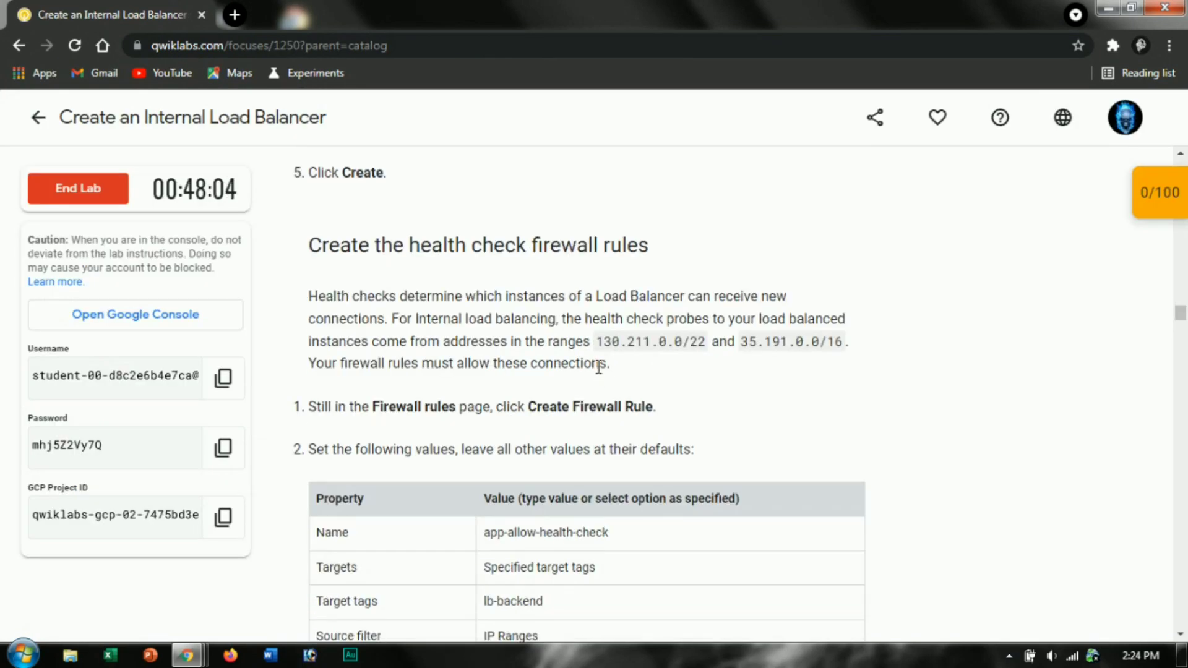
scroll(598, 368, "down", 2)
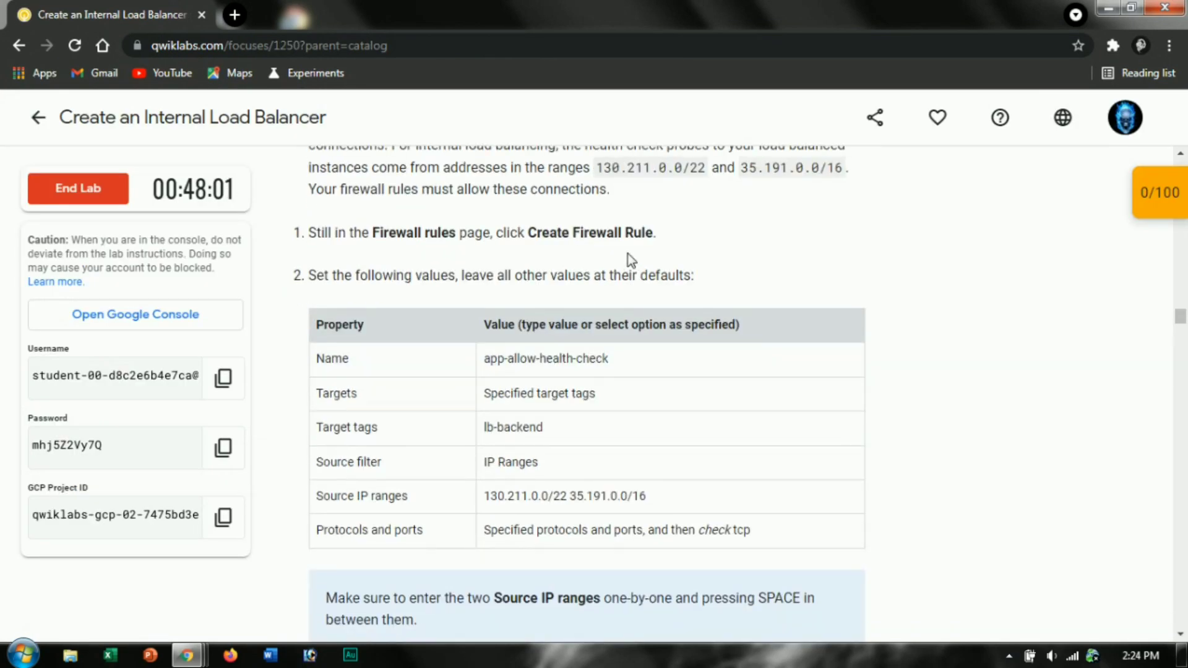
key("alt+Tab")
left_click(405, 151)
key("alt+Tab")
scroll(484, 310, "down", 2)
key("ctrl+c")
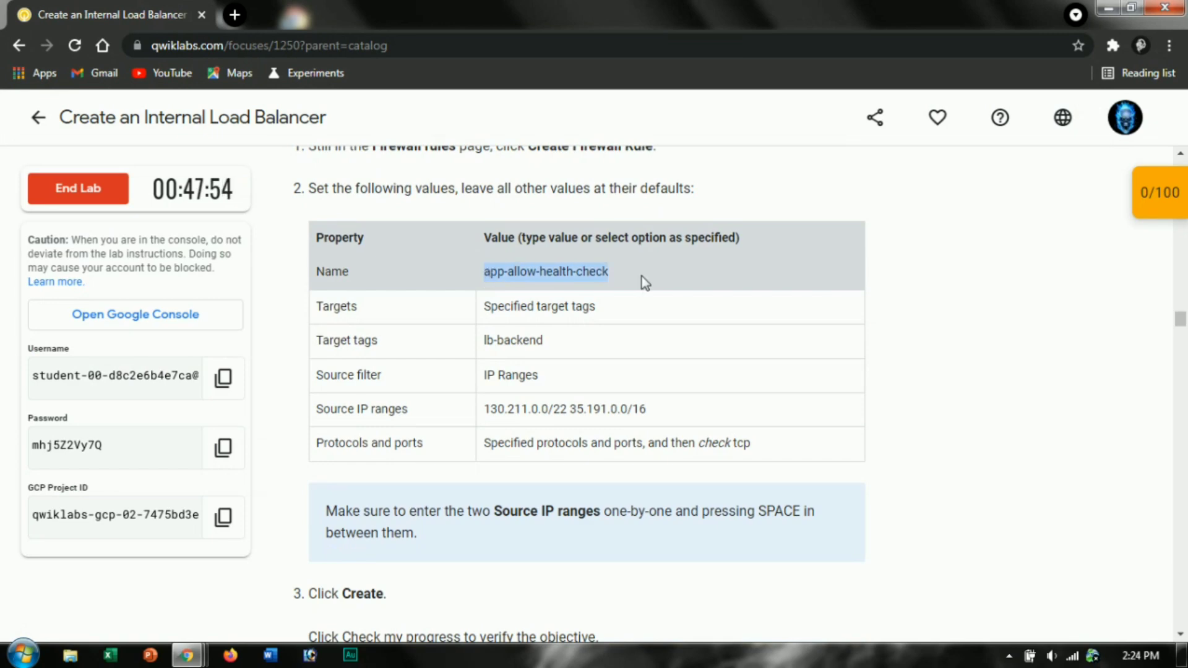
key("alt+Tab")
left_click(470, 254)
key("ctrl+v")
Copy lb-backend from the lab instructions and enter it as the health check rule's target tag.
key("alt+Tab")
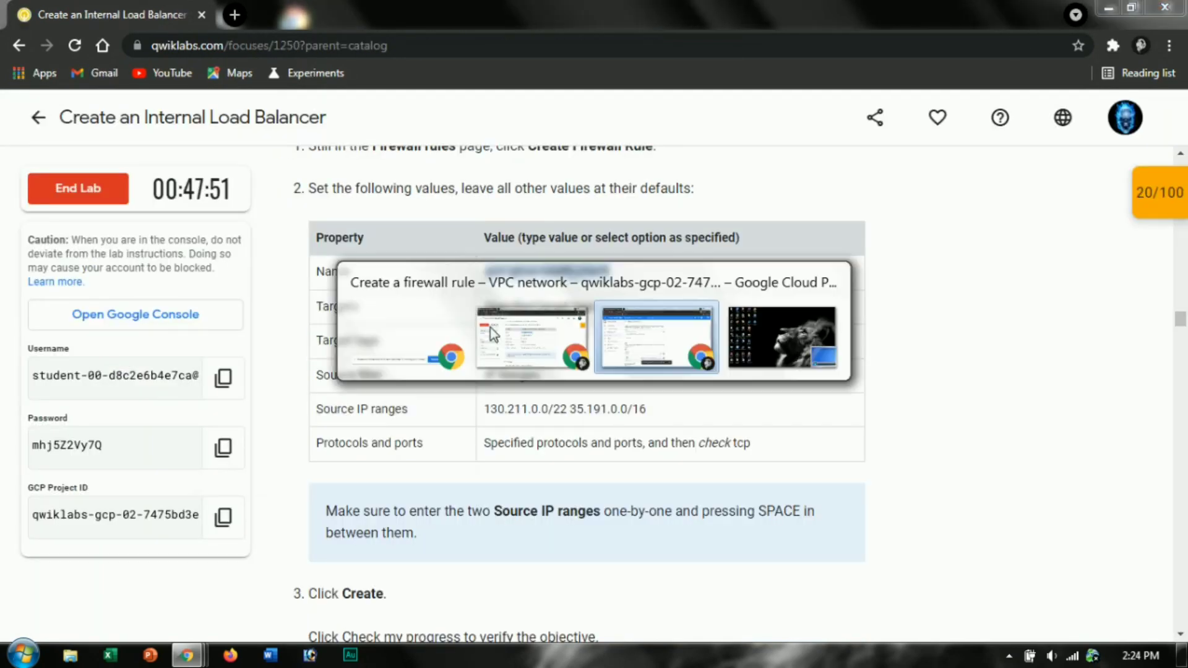
key("alt+Tab")
scroll(346, 375, "down", 4)
key("alt+Tab")
left_click_drag(490, 339, 552, 339)
key("ctrl+c")
key("alt+Tab")
left_click(431, 410)
Enter 130.211.0.0/22 and 35.191.0.0/16 as two separate source IP ranges for the health check rule.
key("alt+Tab")
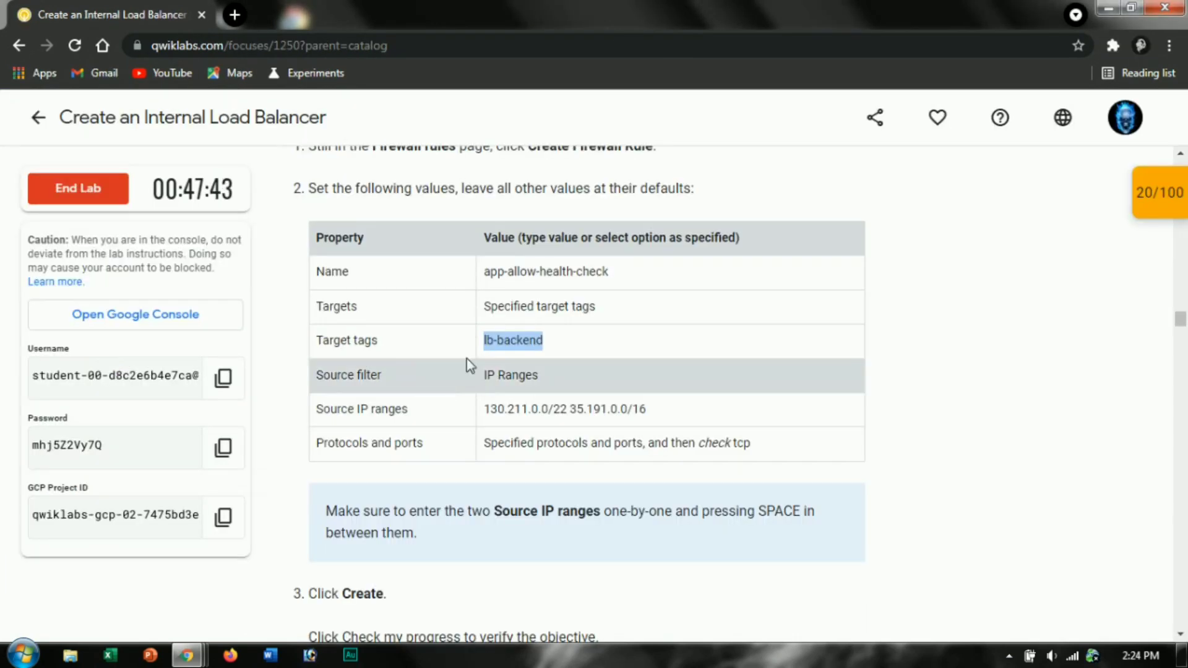
scroll(493, 328, "down", 1)
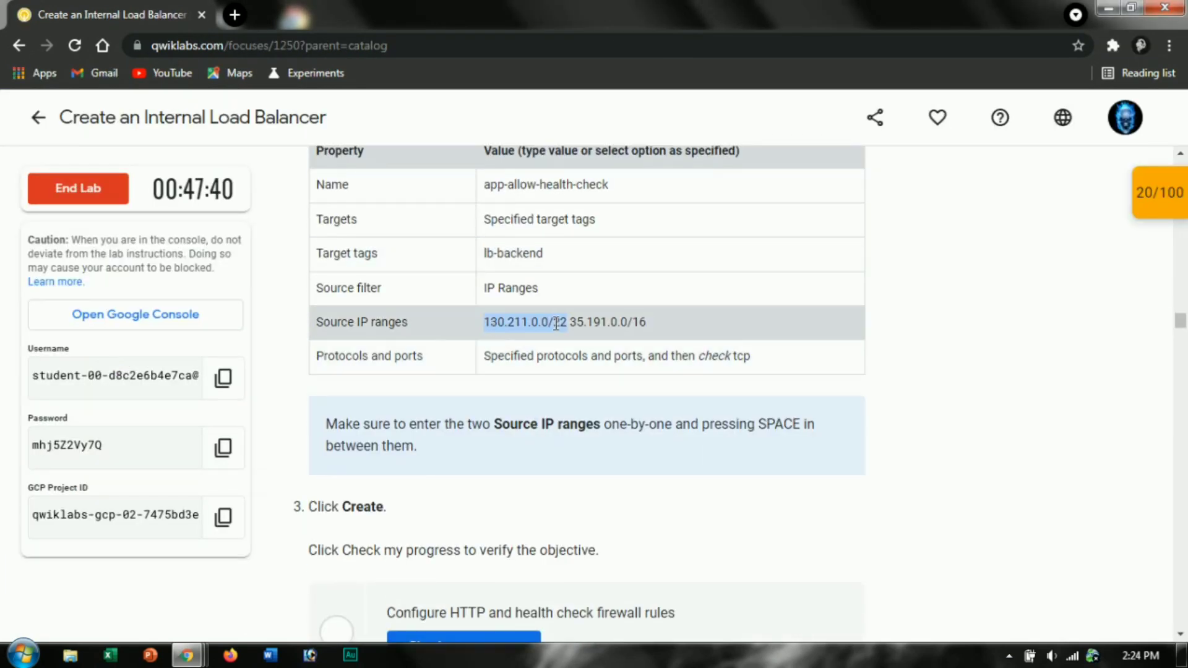
key("alt+Tab")
left_click(313, 527)
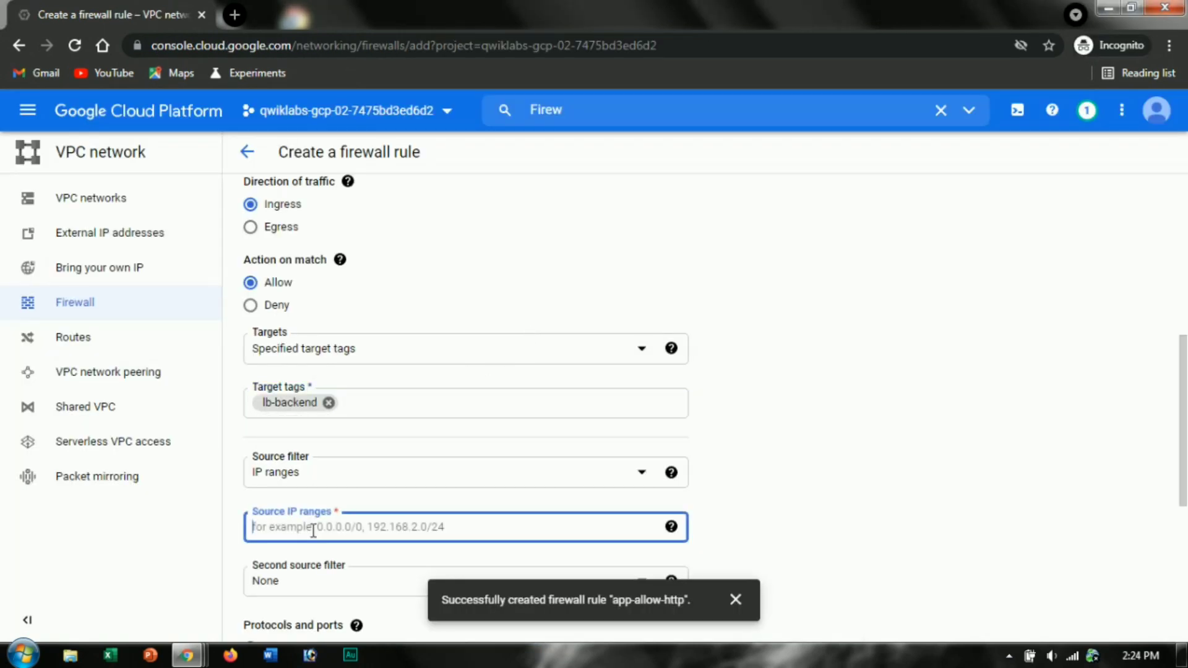
key("alt+Tab")
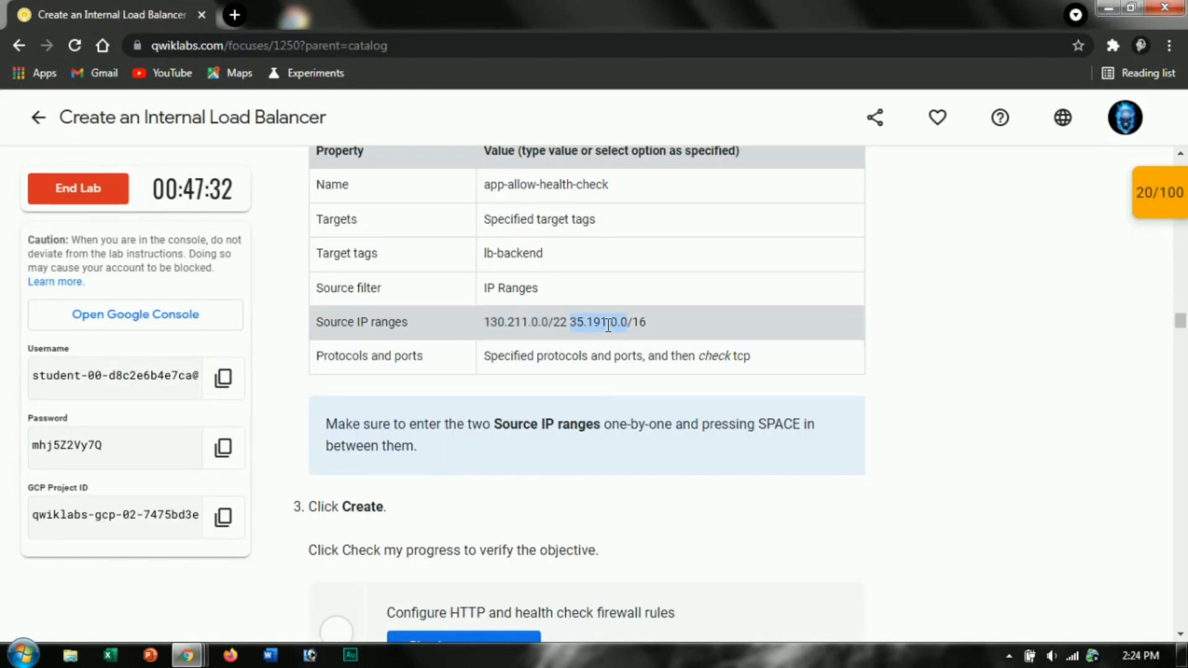
key("alt+Tab")
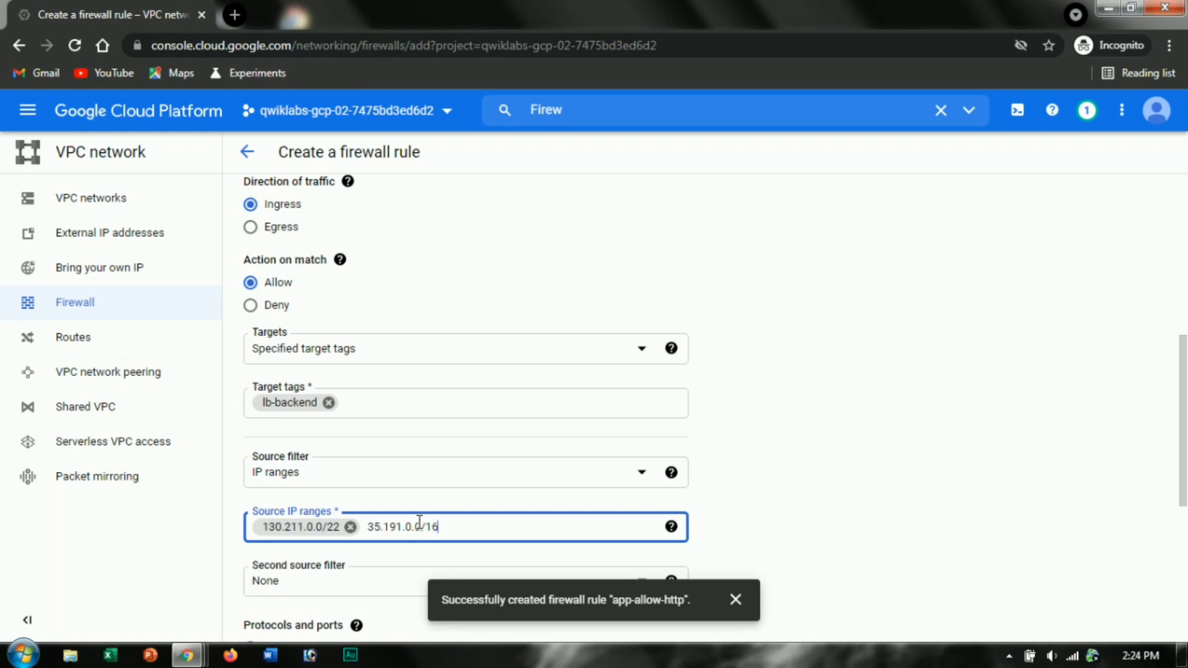
key("space")
Allow the tcp protocol without specifying a port, and create the app-allow-health-check rule.
key("alt+Tab")
scroll(586, 396, "down", 2)
key("alt+Tab")
key("alt+Tab")
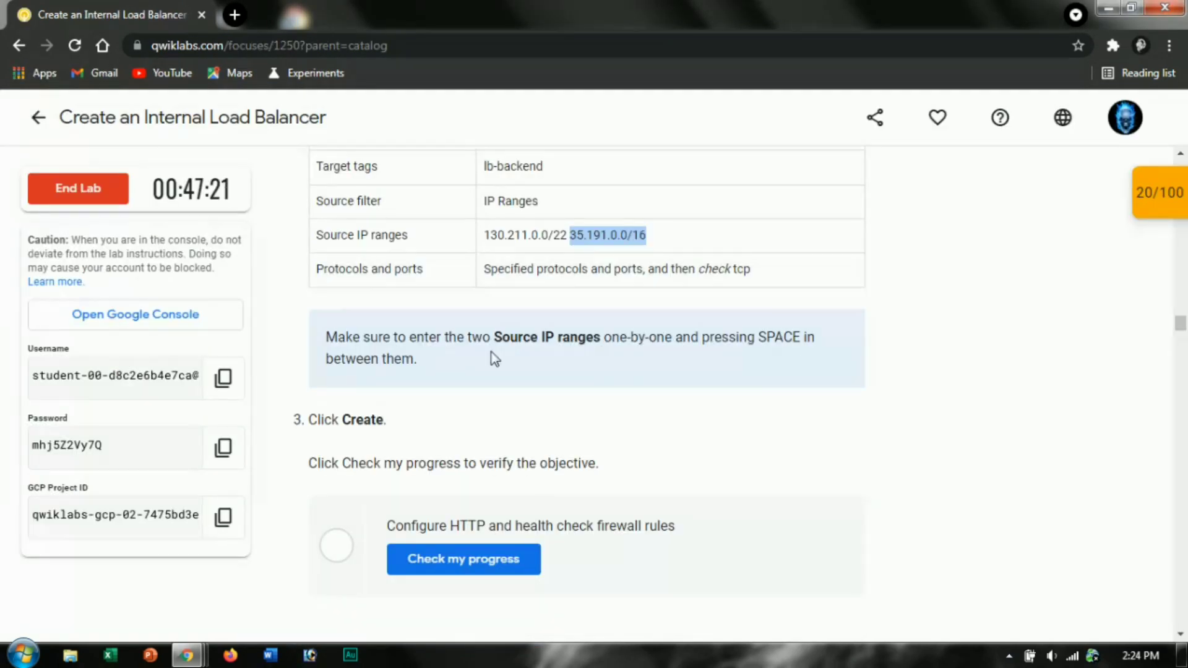
key("alt+Tab")
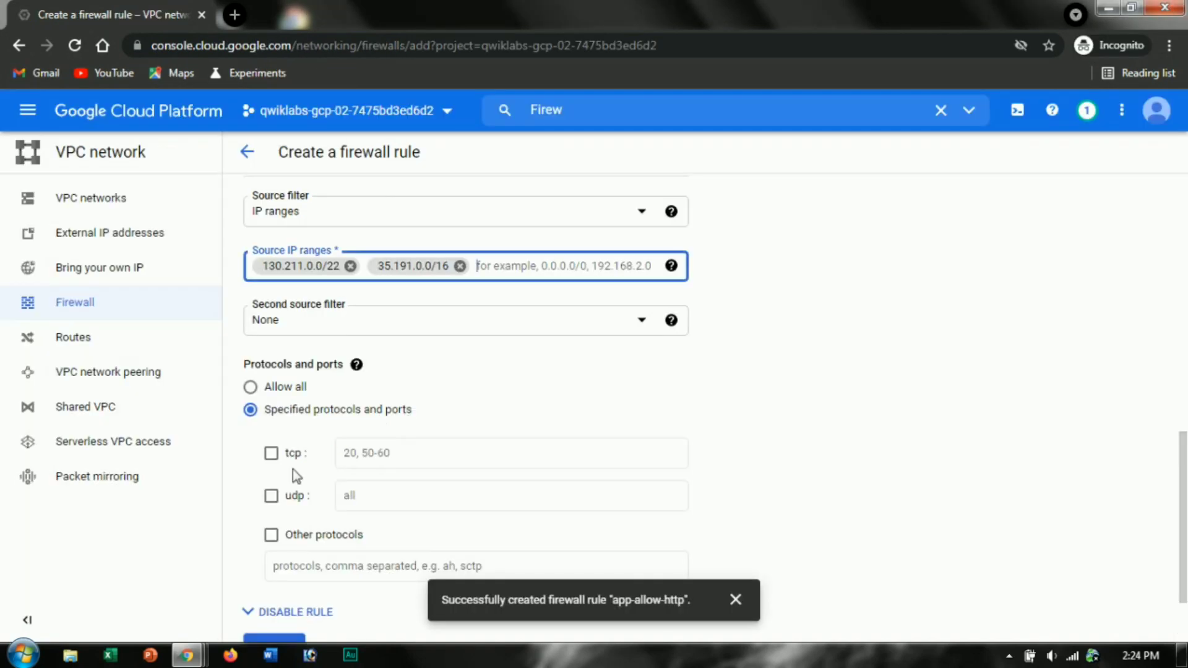
key("alt+Tab")
key("alt+Tab")
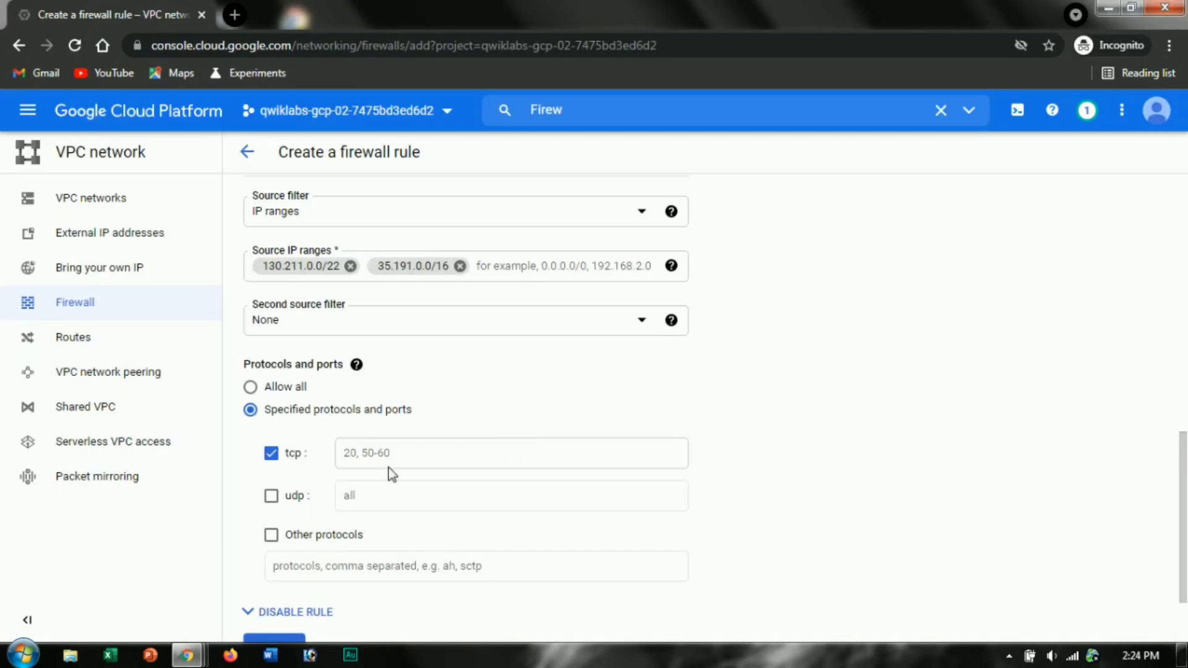
scroll(387, 472, "down", 3)
left_click(267, 545)
Check the lab progress for the "Configure HTTP and health check firewall rules" objective.
key("alt+Tab")
scroll(580, 389, "down", 4)
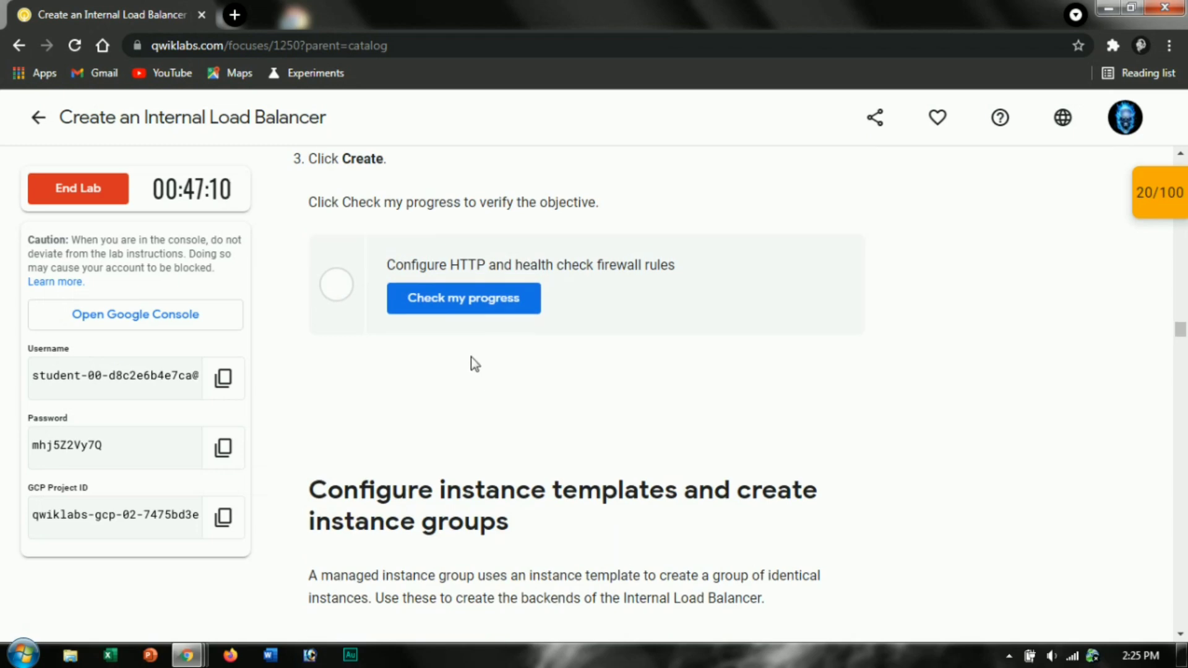
left_click(504, 318)
key("alt+Tab")
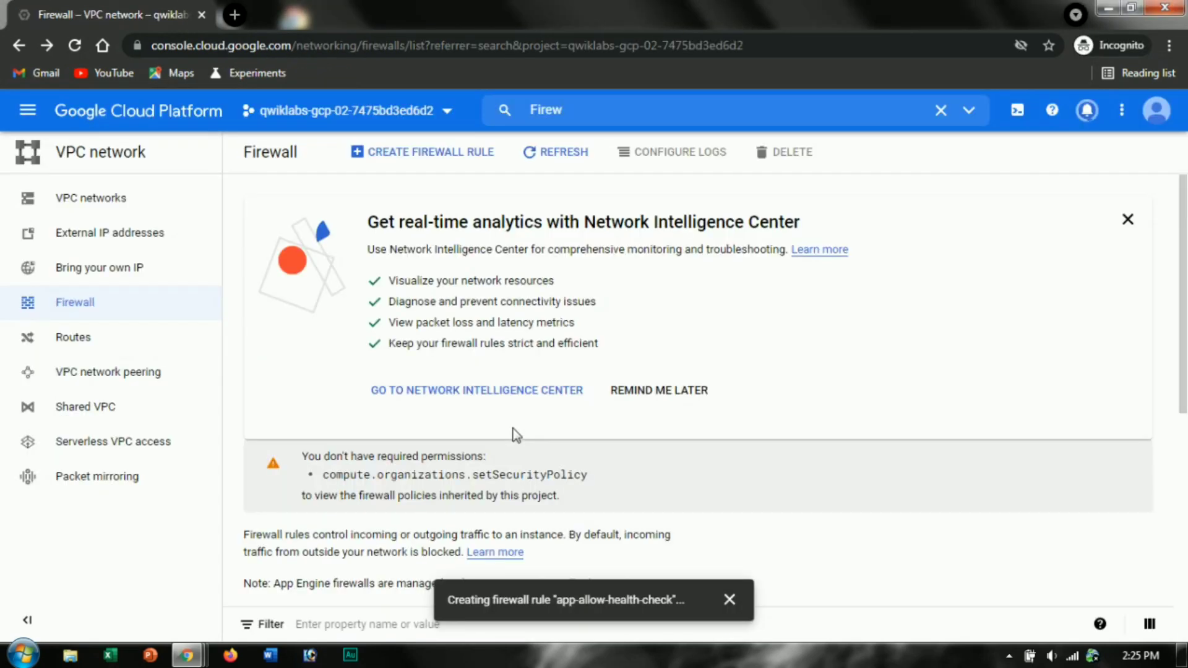
key("alt+Tab")
left_click(488, 298)
Search the console for "Instance templates", copied from the lab's next section, and open that Compute Engine page.
scroll(512, 389, "down", 7)
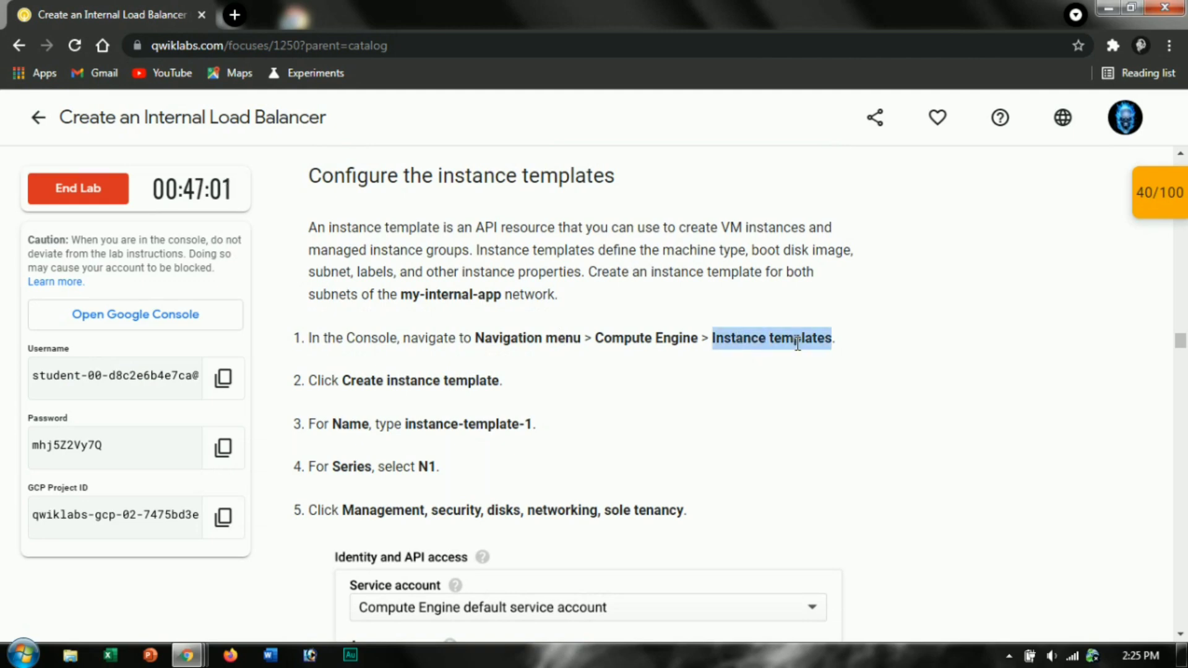
key("alt+Tab")
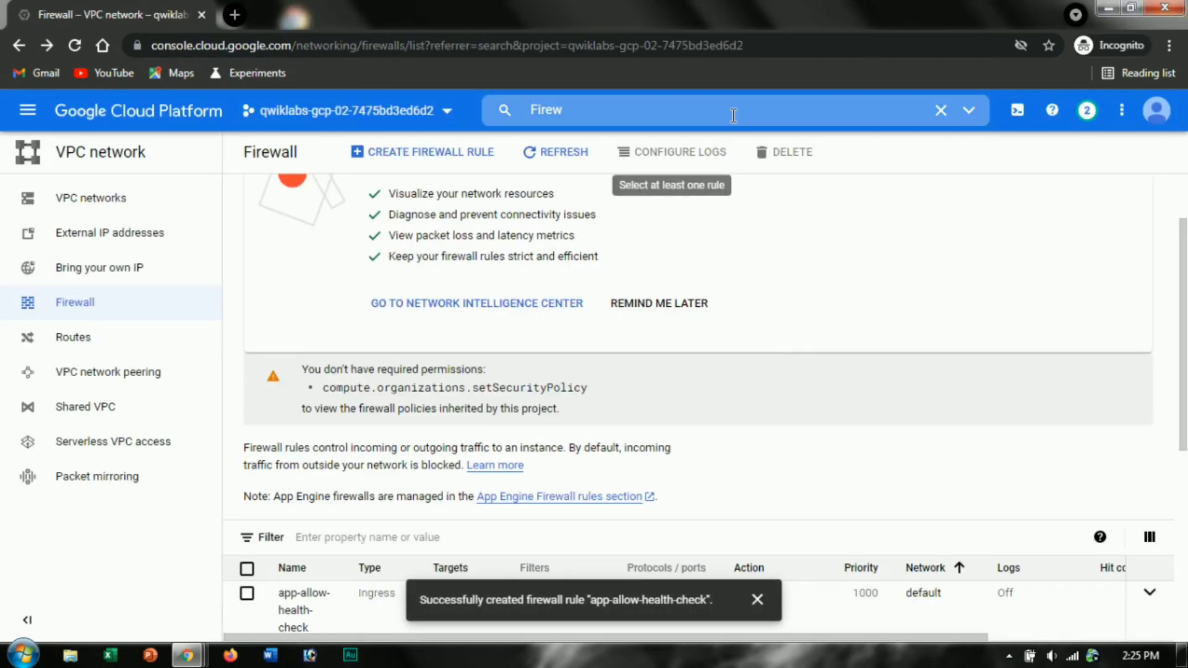
left_click(733, 113)
key("ctrl+v")
left_click(622, 185)
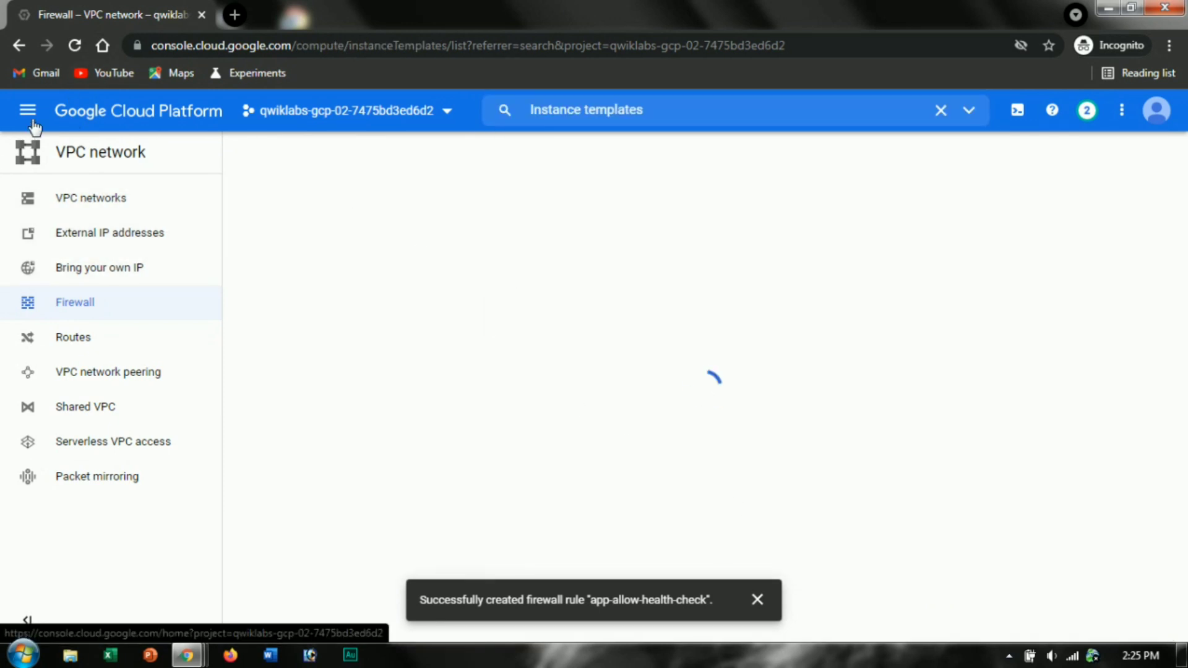
left_click(64, 259)
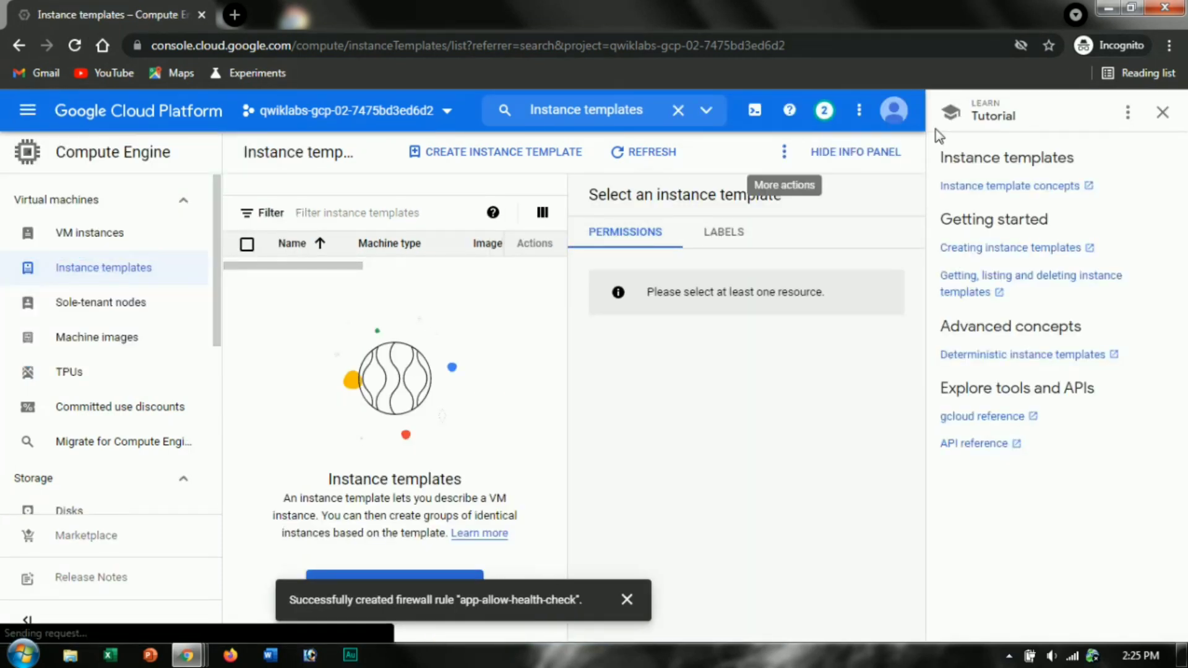
Hide the info panel, close the Learn tutorial, and start creating a new instance template.
left_click(852, 151)
left_click(1167, 122)
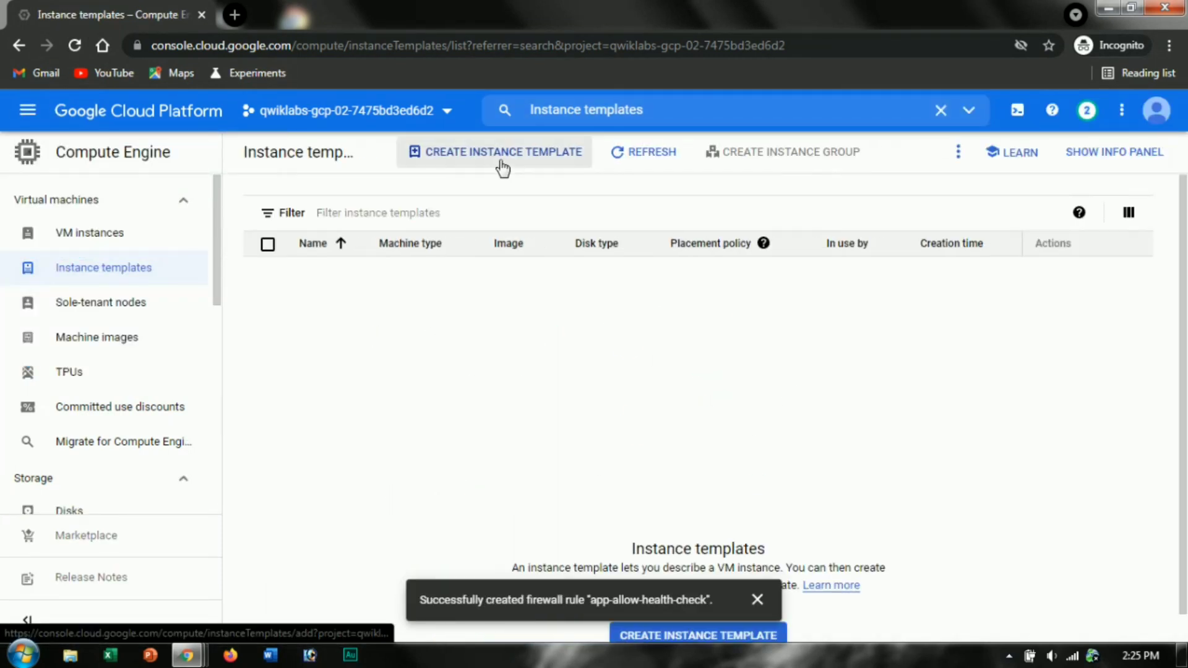
left_click(501, 156)
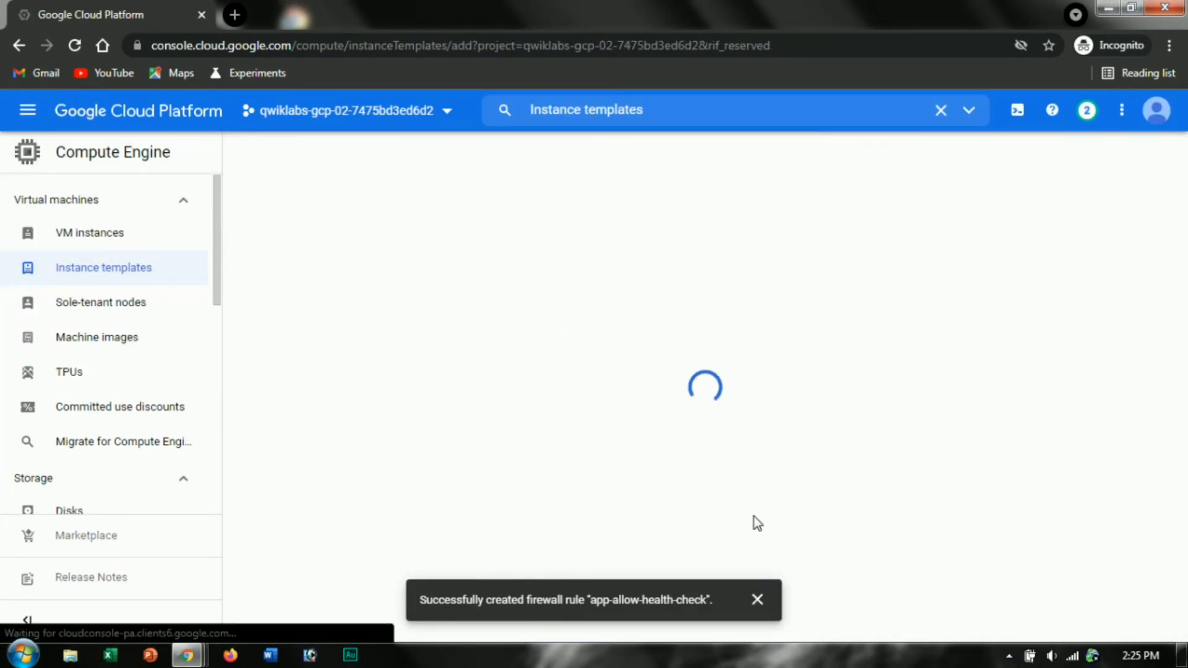
Dismiss the firewall rule notification, check the lab's template settings, and set the instance template's machine series to N1.
left_click(756, 597)
key("alt+Tab")
scroll(397, 328, "down", 2)
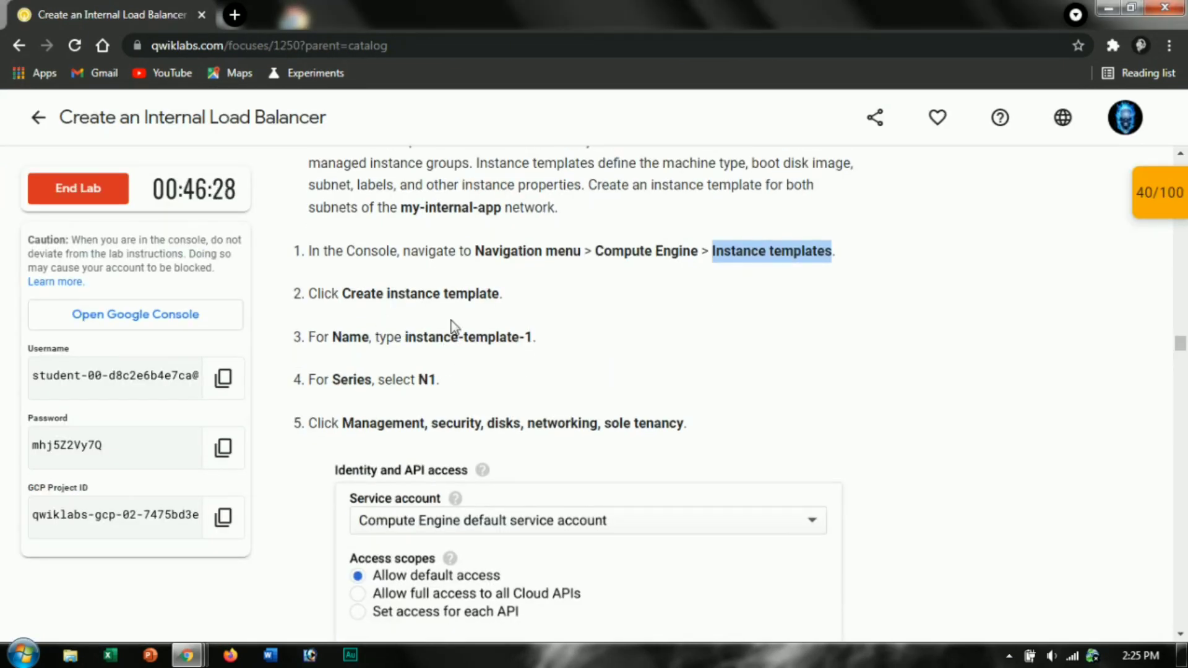
key("alt+Tab")
scroll(303, 363, "down", 2)
left_click(321, 313)
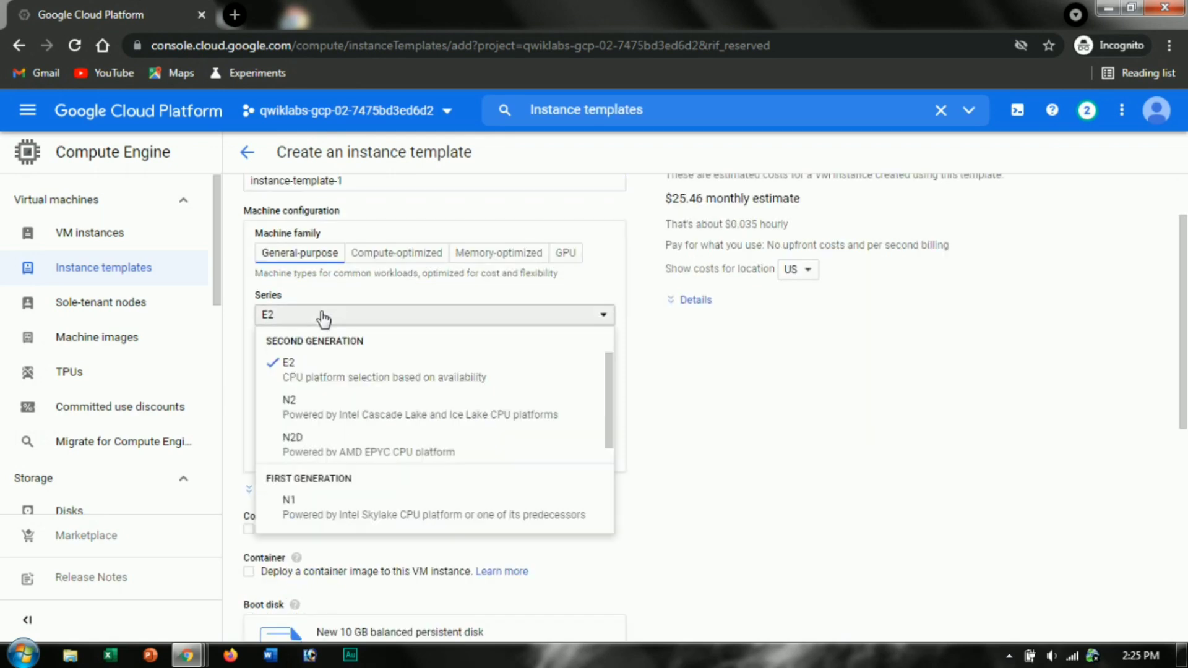
left_click(336, 495)
Follow the lab's next instruction and expand the template's management, security, disks, networking and sole tenancy options.
key("alt+Tab")
scroll(492, 380, "down", 5)
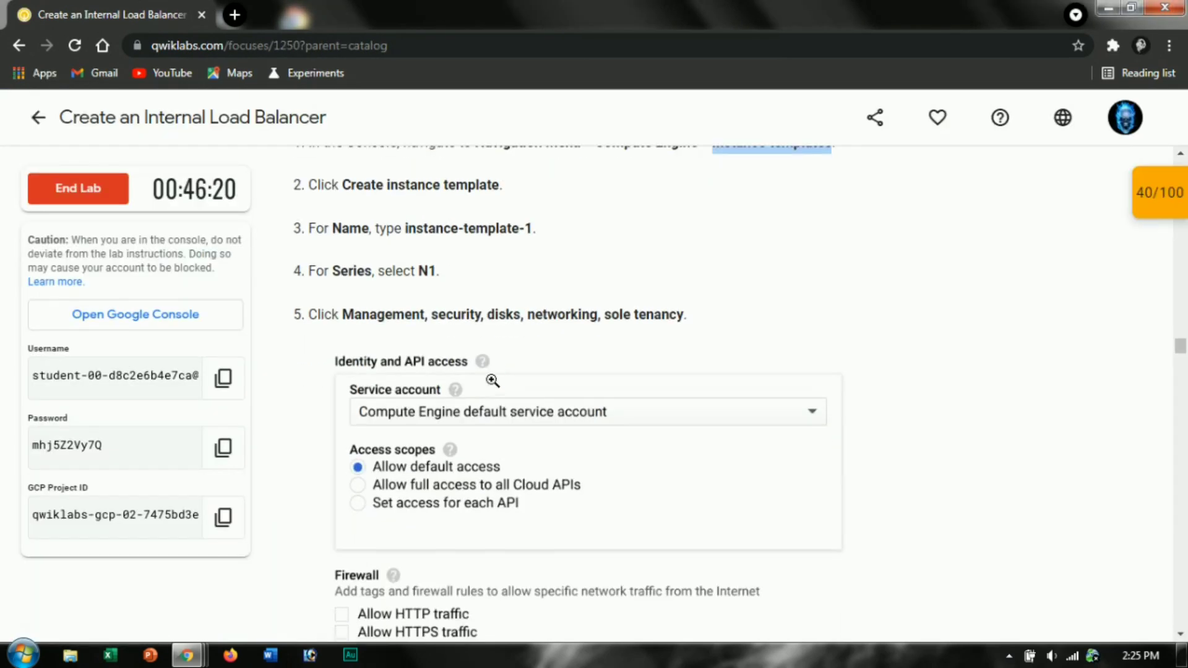
key("alt+Tab")
scroll(483, 411, "up", 3)
scroll(483, 411, "down", 5)
key("alt+Tab")
key("alt+Tab")
scroll(393, 467, "down", 1)
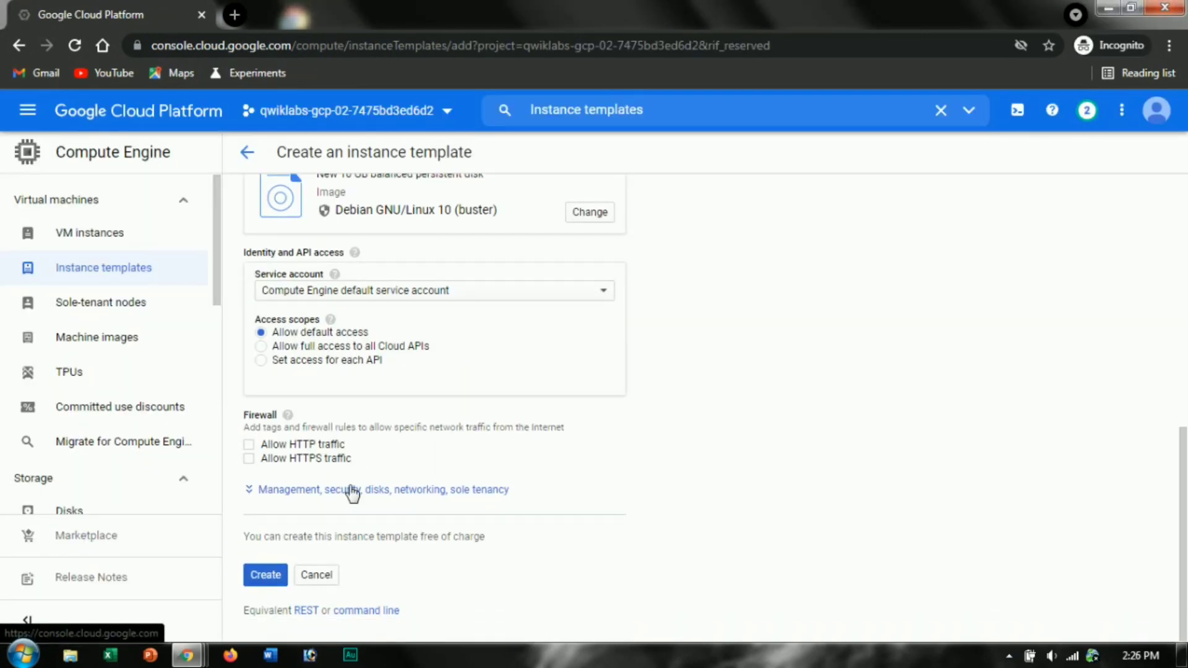
left_click(350, 490)
Add the metadata item startup-script-url with the value gs://cloud-training/gcpnet/ilb/startup.sh, copied from the lab instructions.
key("alt+Tab")
scroll(525, 342, "down", 6)
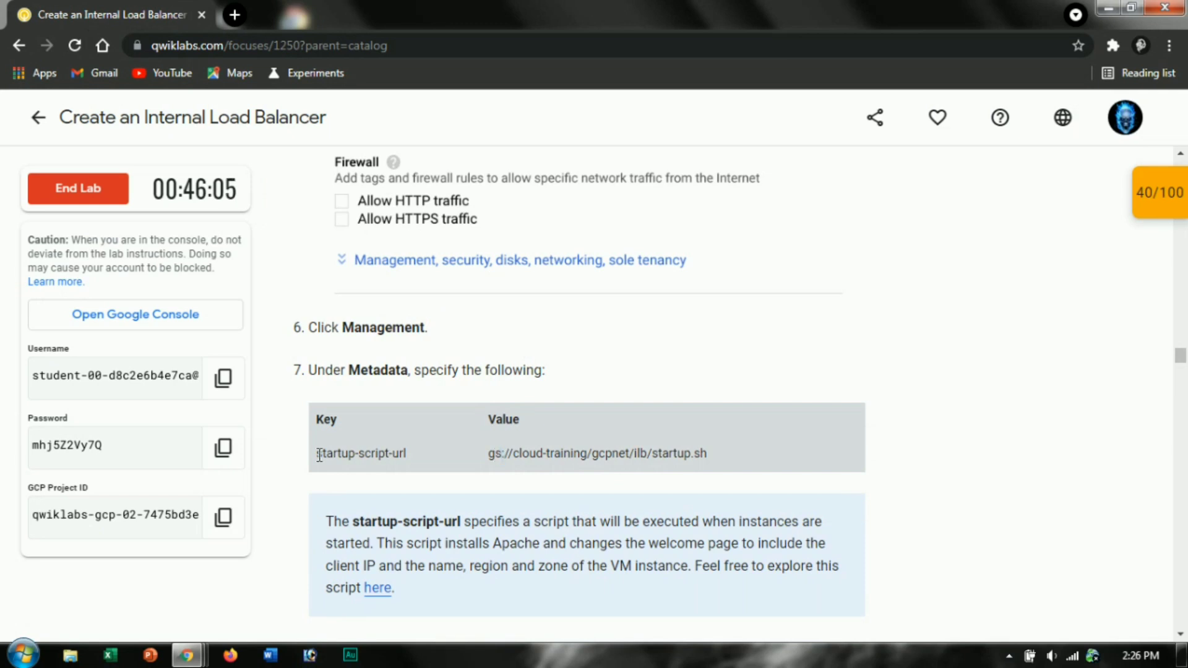
key("alt+Tab")
scroll(350, 414, "down", 8)
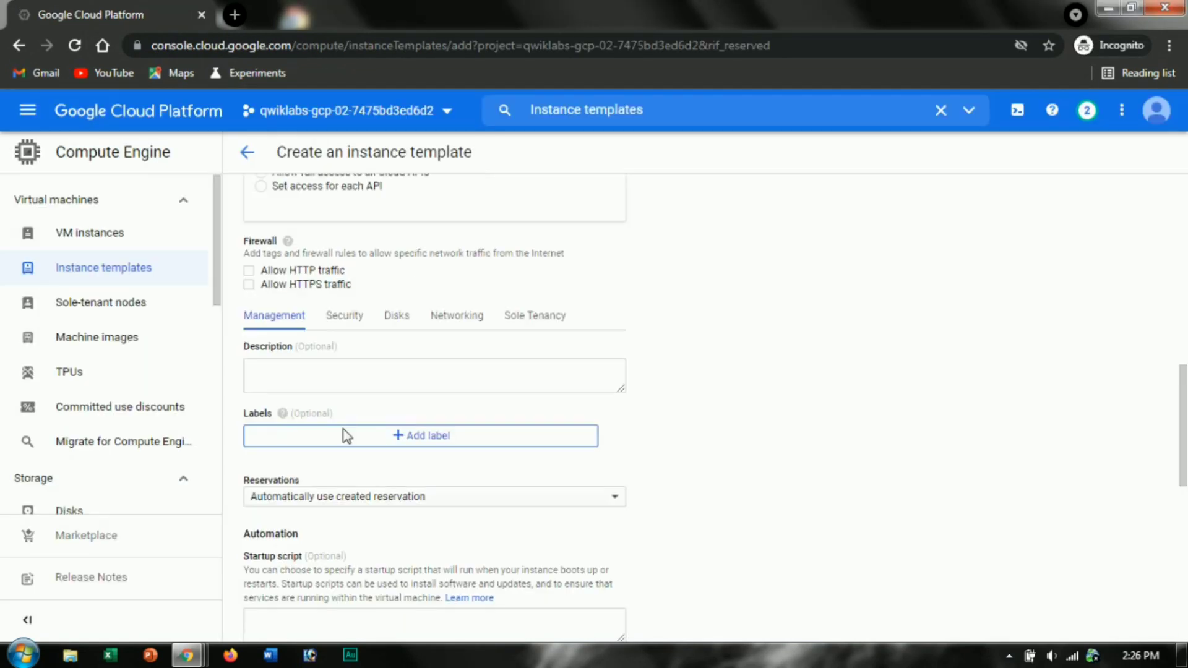
key("alt+Tab")
triple_click(520, 456)
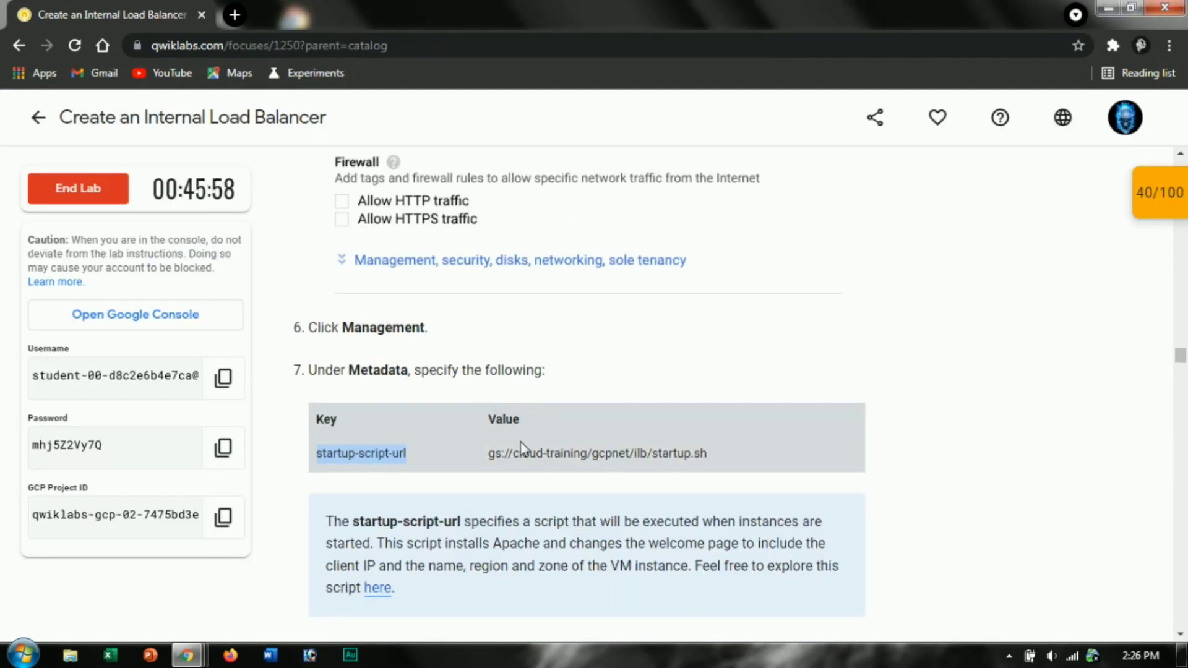
key("alt+Tab")
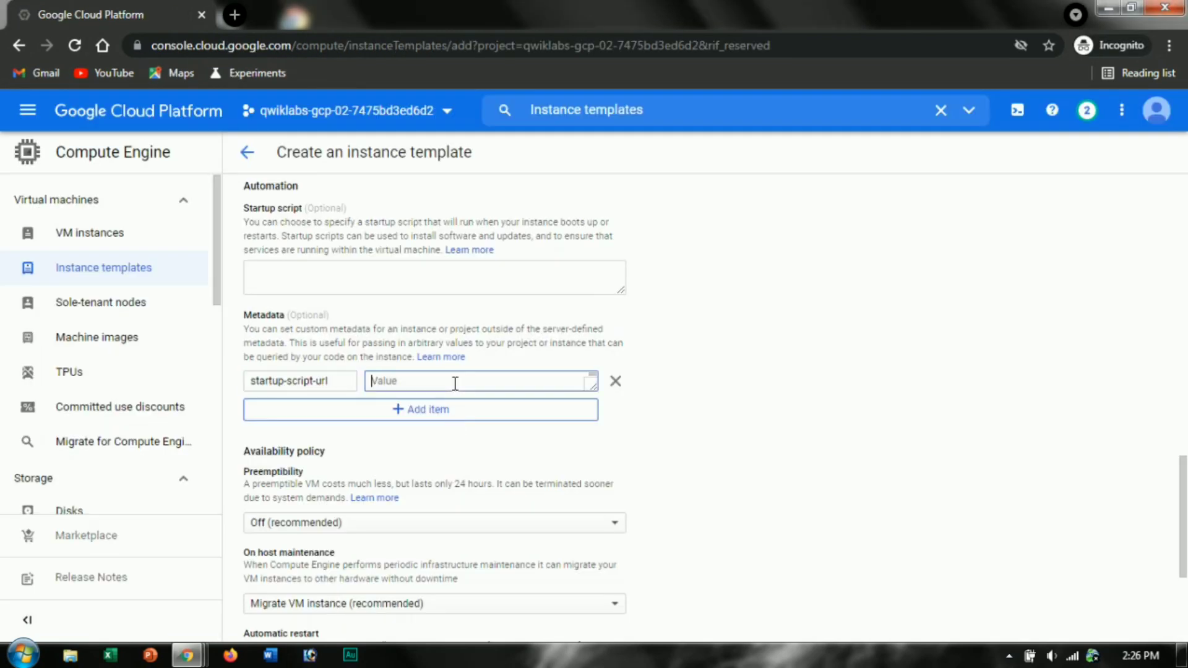
key("alt+Tab")
scroll(461, 346, "down", 4)
key("alt+Tab")
Set the template's network interface to the my-internal-app network, with subnet-a as the subnet.
scroll(399, 355, "up", 5)
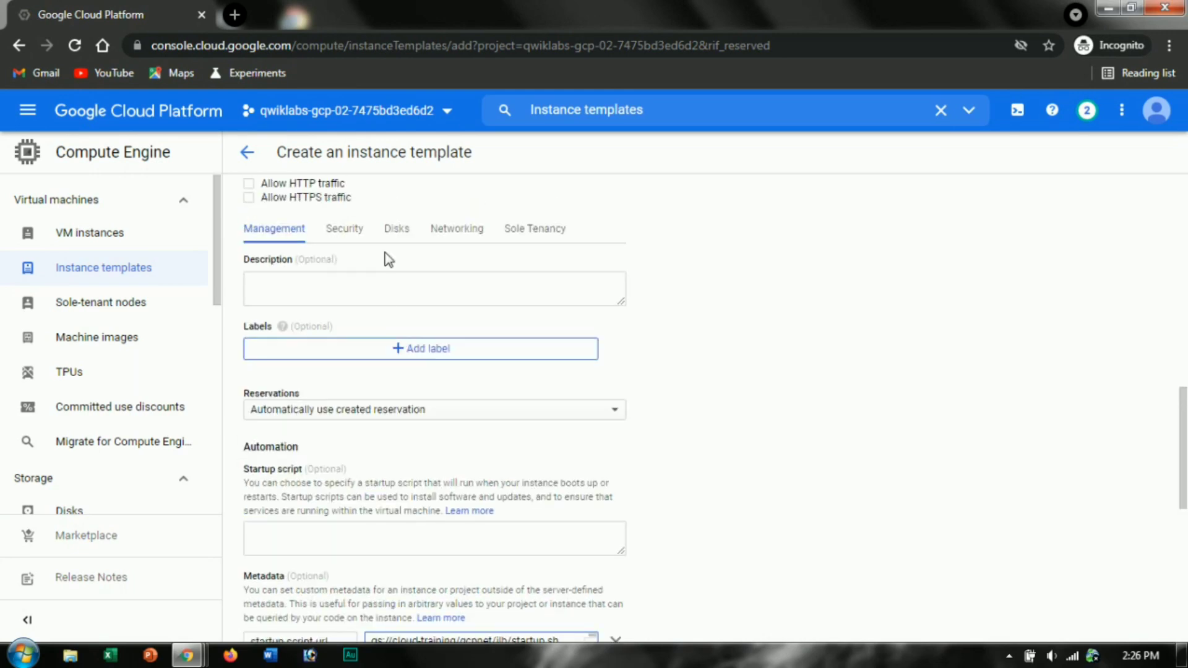
left_click(456, 229)
key("alt+Tab")
left_click_drag(459, 426, 455, 431)
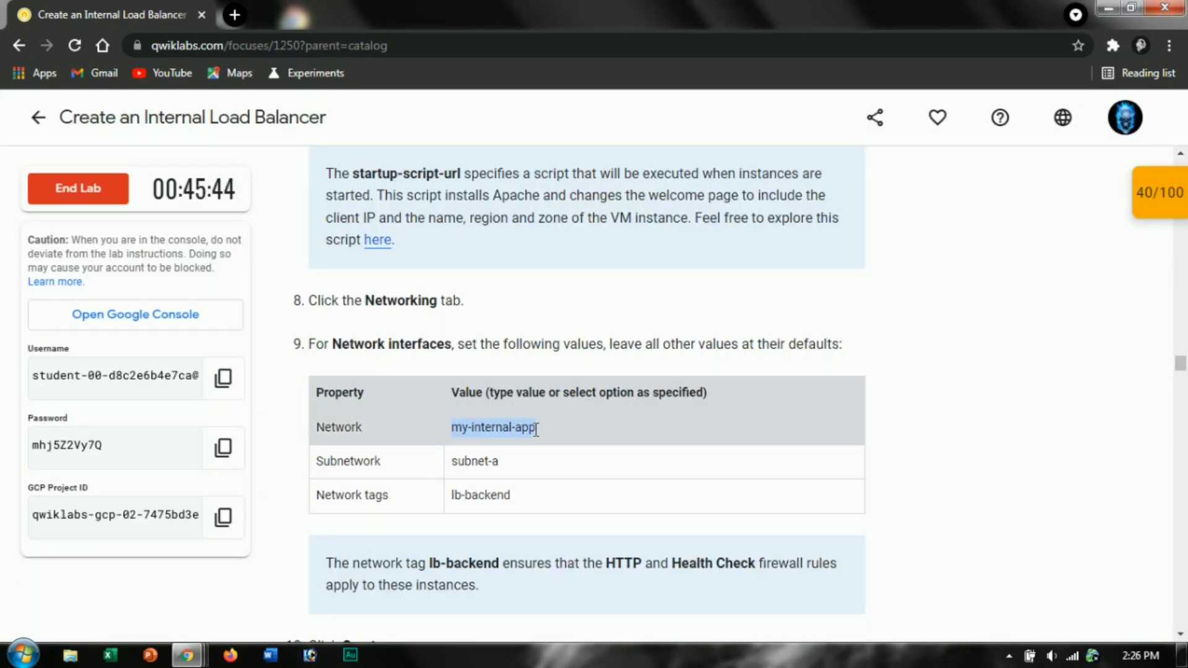
key("alt+Tab")
left_click(424, 276)
left_click(419, 307)
key("alt+Tab")
key("alt+Tab")
Add the network tag lb-backend from the lab instructions and create instance-template-1.
key("alt+Tab")
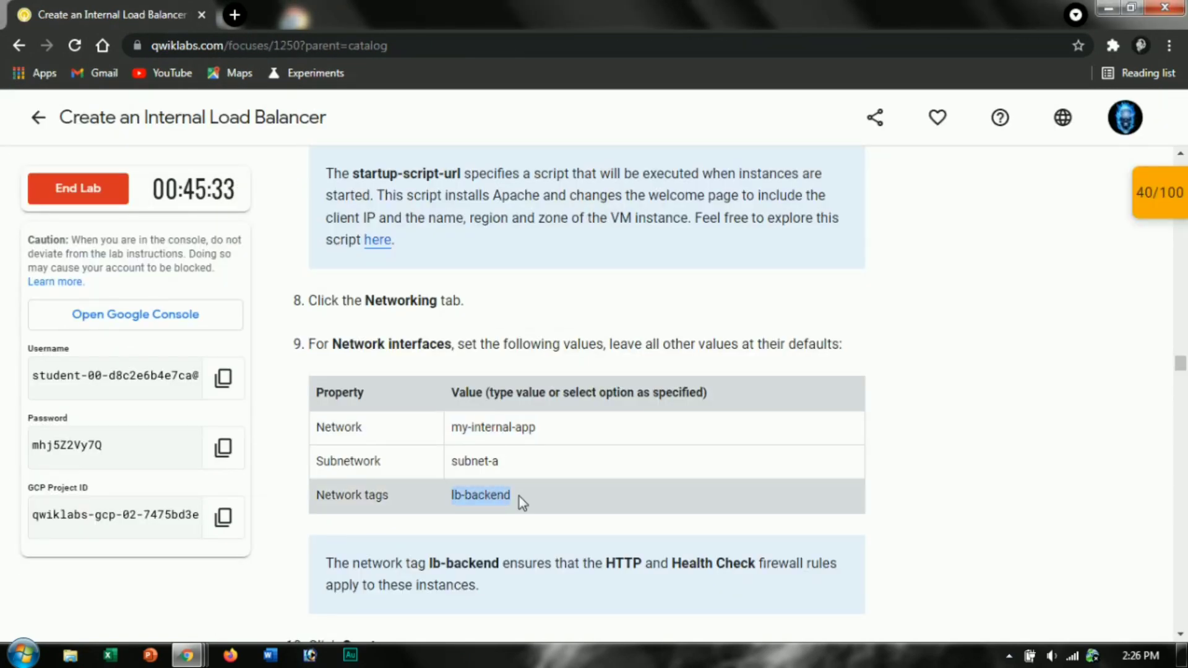
key("alt+Tab")
left_click(273, 418)
type("lb-backend")
key("alt+Tab")
scroll(642, 387, "down", 5)
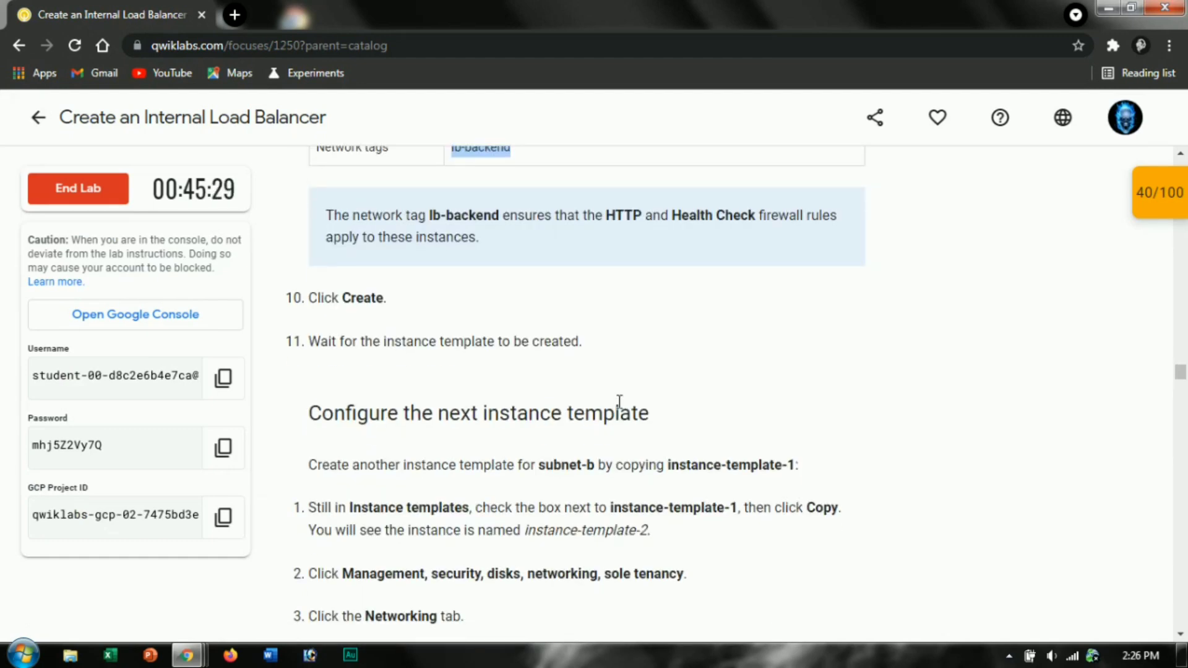
key("alt+Tab")
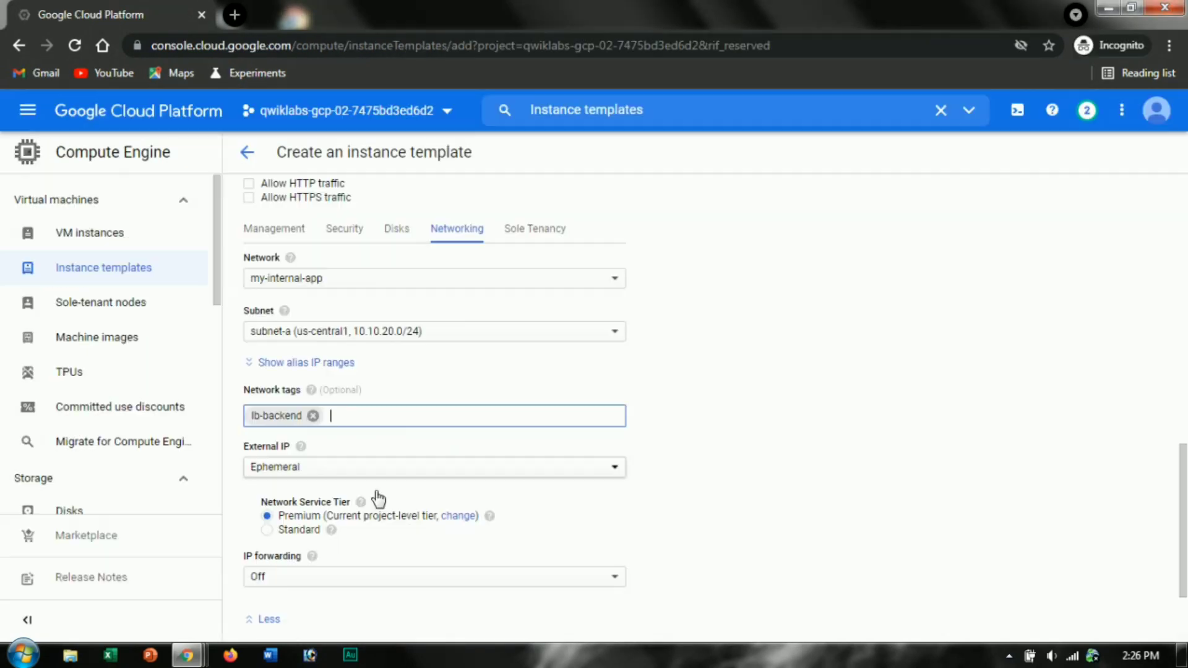
scroll(411, 425, "down", 3)
left_click(281, 573)
Read the lab's section on the next instance template and start a copy of instance-template-1.
key("alt+Tab")
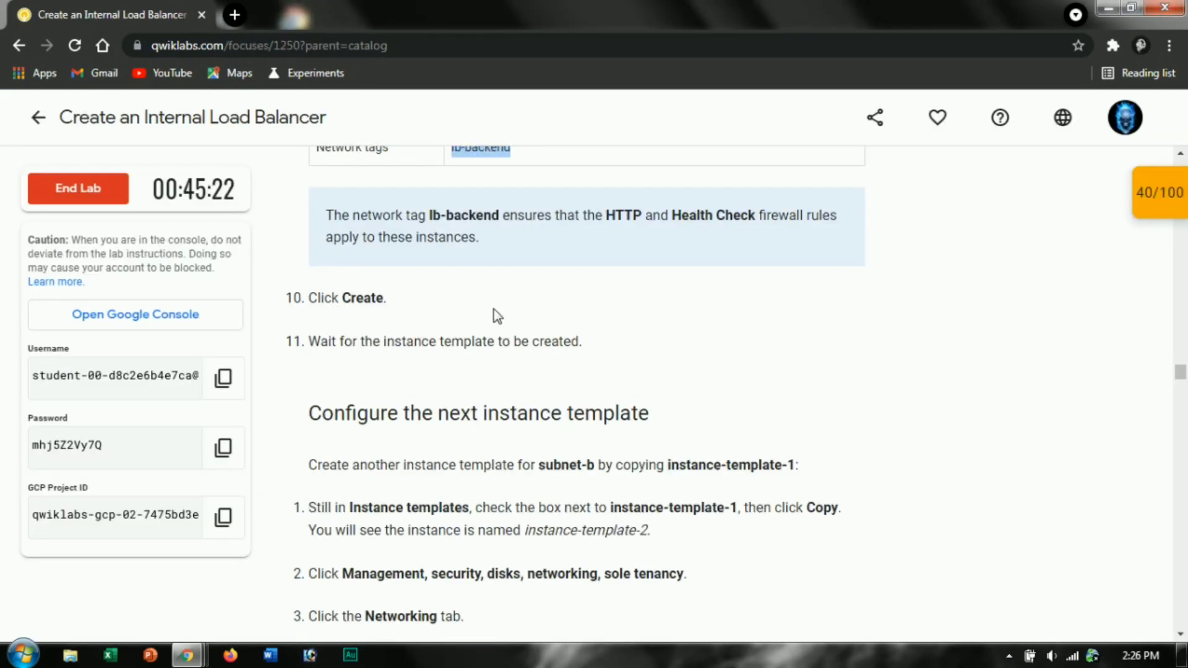
scroll(544, 322, "down", 3)
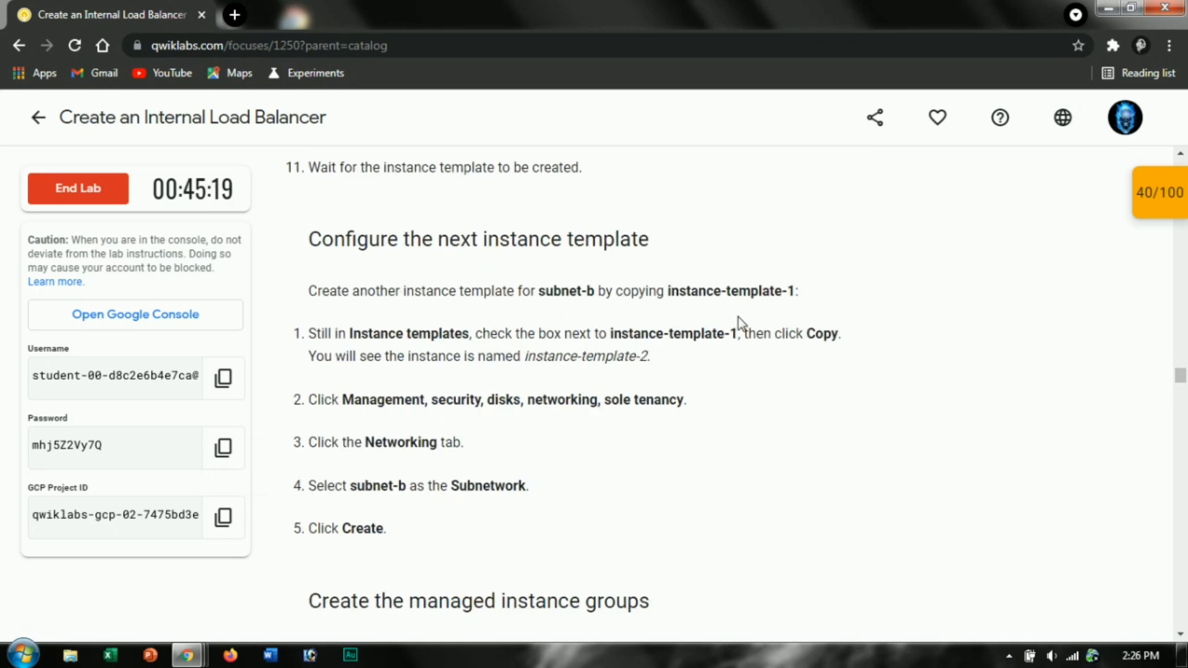
key("alt+Tab")
key("alt+Tab")
key("alt+Tab")
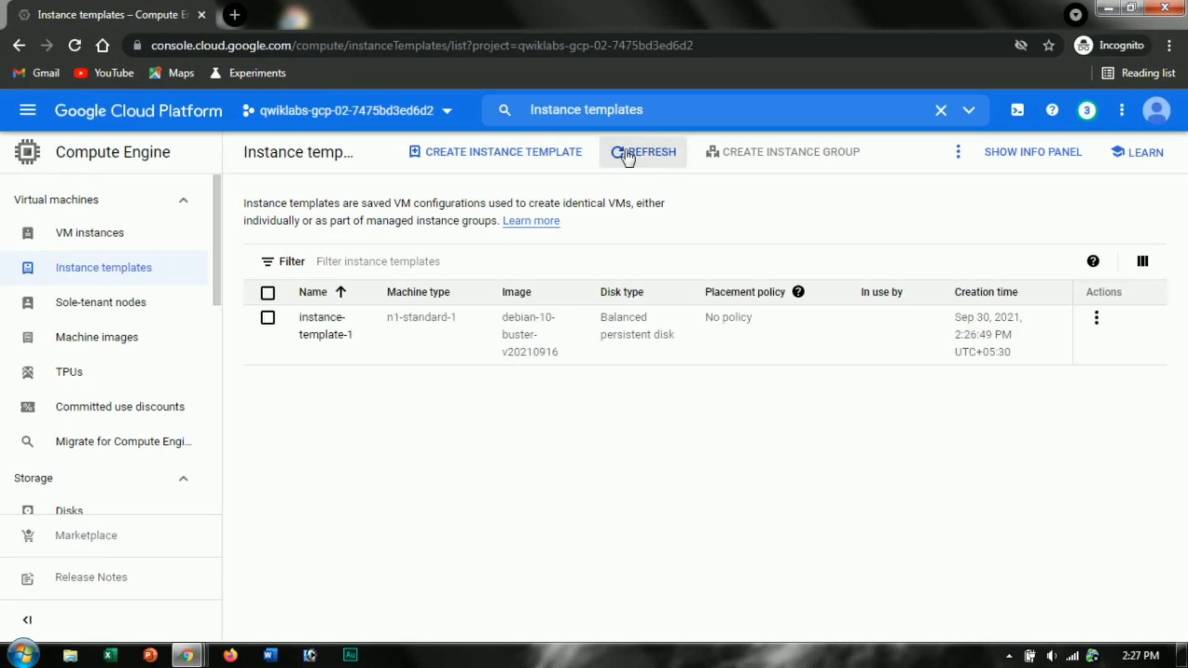
left_click(1095, 319)
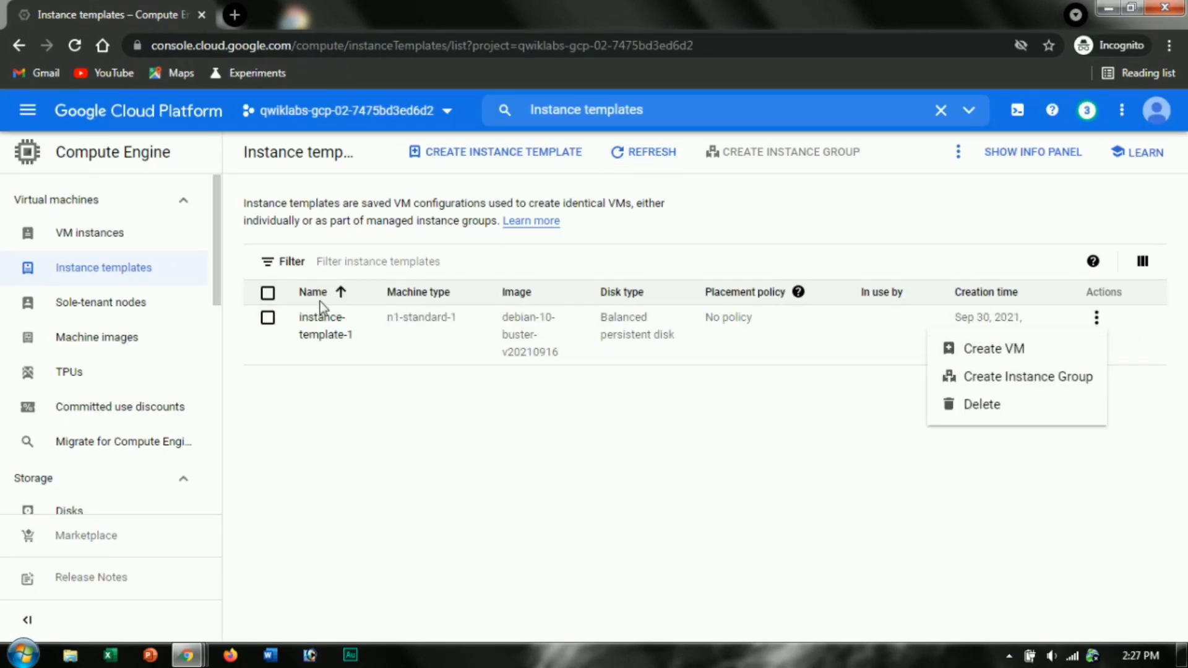
left_click(271, 318)
left_click(956, 154)
left_click(983, 195)
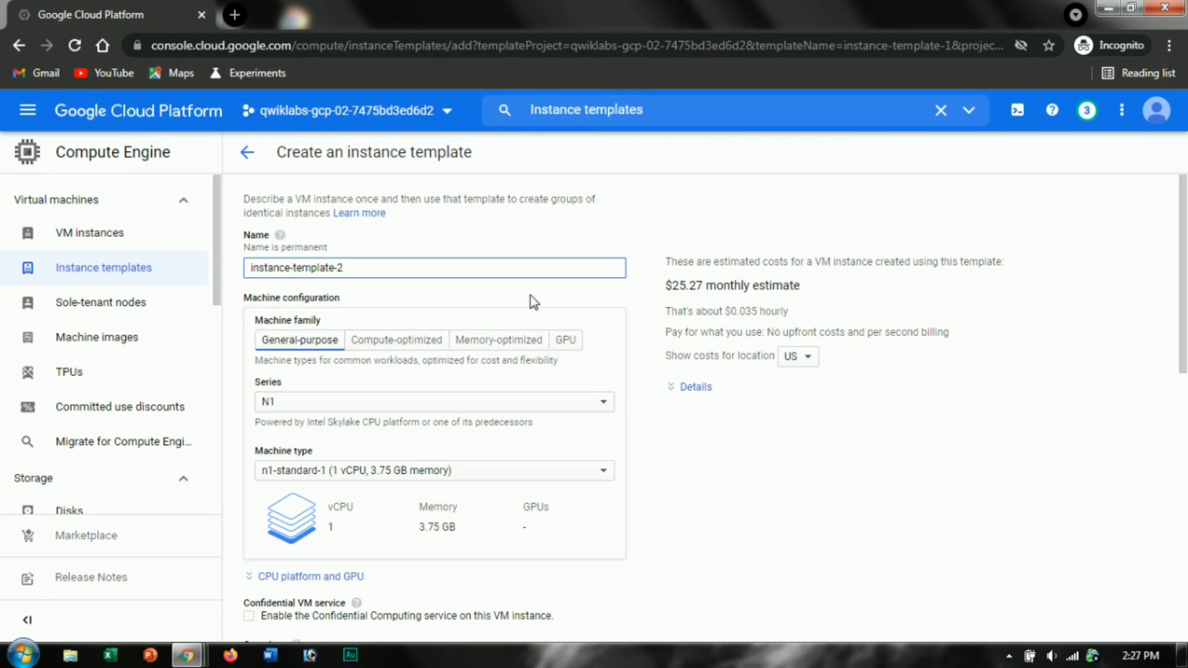
Expand the copied template's advanced options and set its networking subnet to subnet-b.
scroll(531, 297, "down", 10)
scroll(469, 390, "up", 1)
scroll(458, 382, "down", 1)
left_click(436, 405)
scroll(446, 413, "down", 3)
left_click(456, 235)
left_click(399, 337)
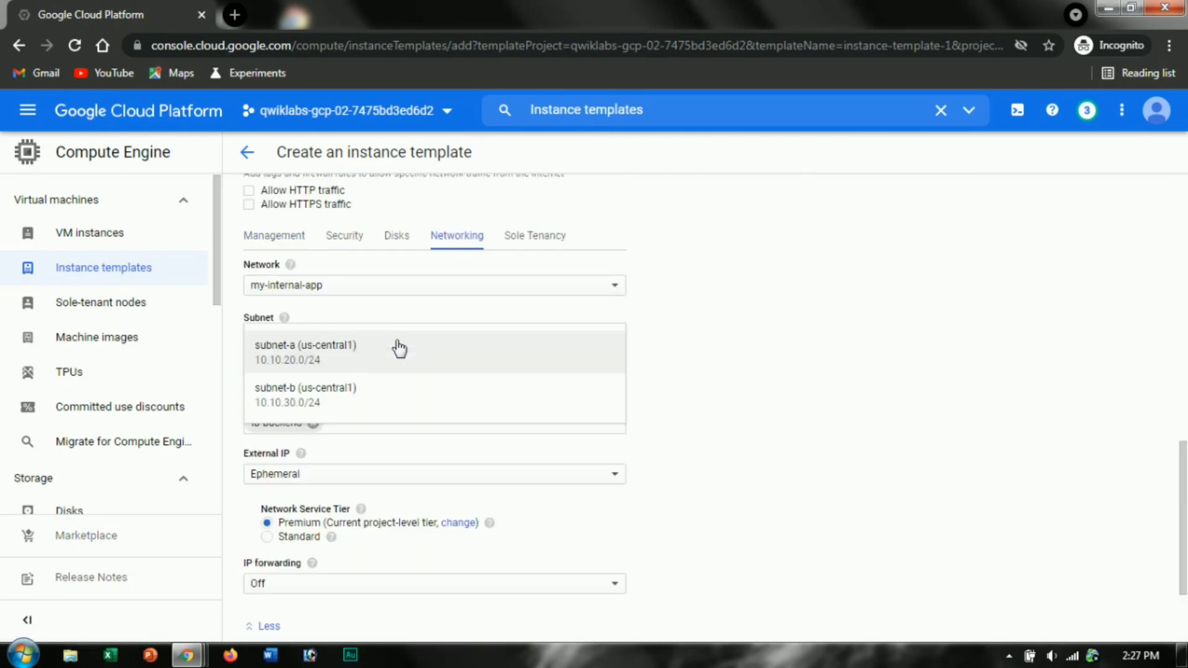
left_click(371, 395)
Check the remaining lab instructions for the second template and create instance-template-2.
key("alt+Tab")
scroll(498, 371, "down", 1)
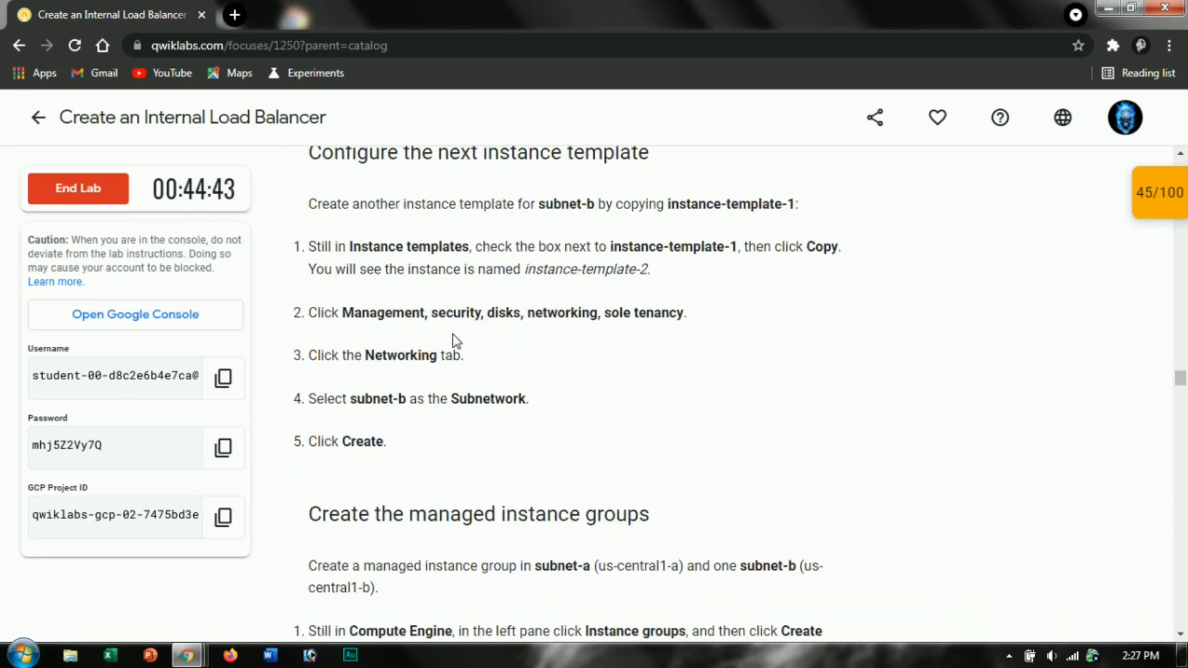
scroll(476, 328, "down", 1)
key("alt+Tab")
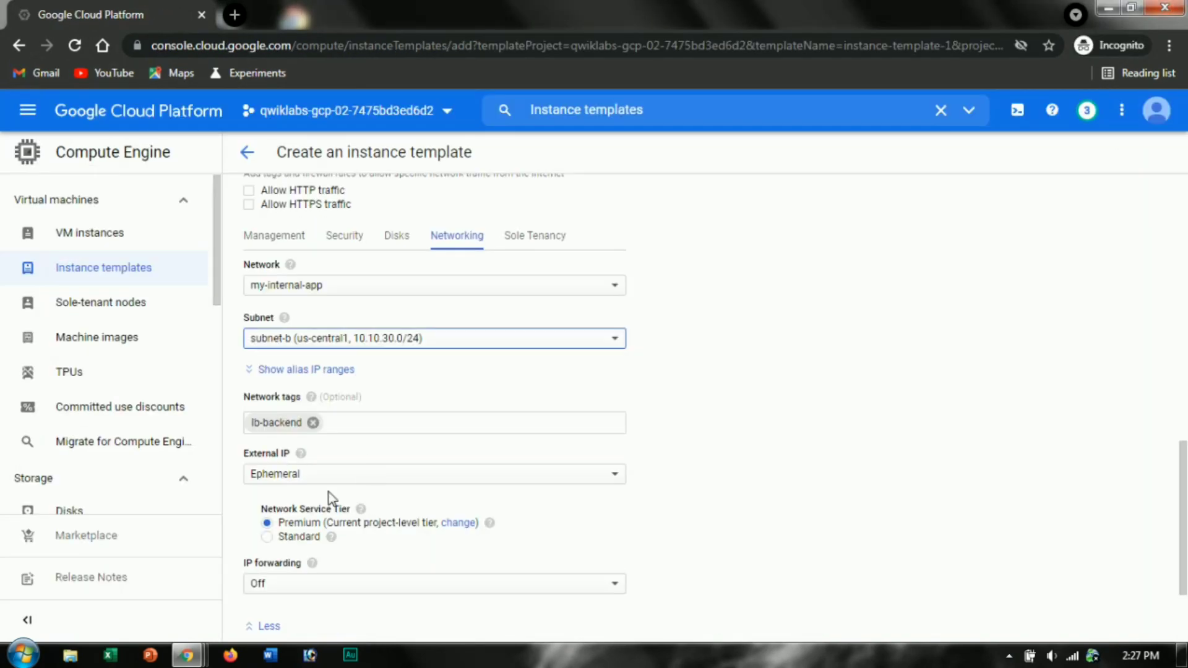
scroll(291, 545, "down", 2)
left_click(270, 584)
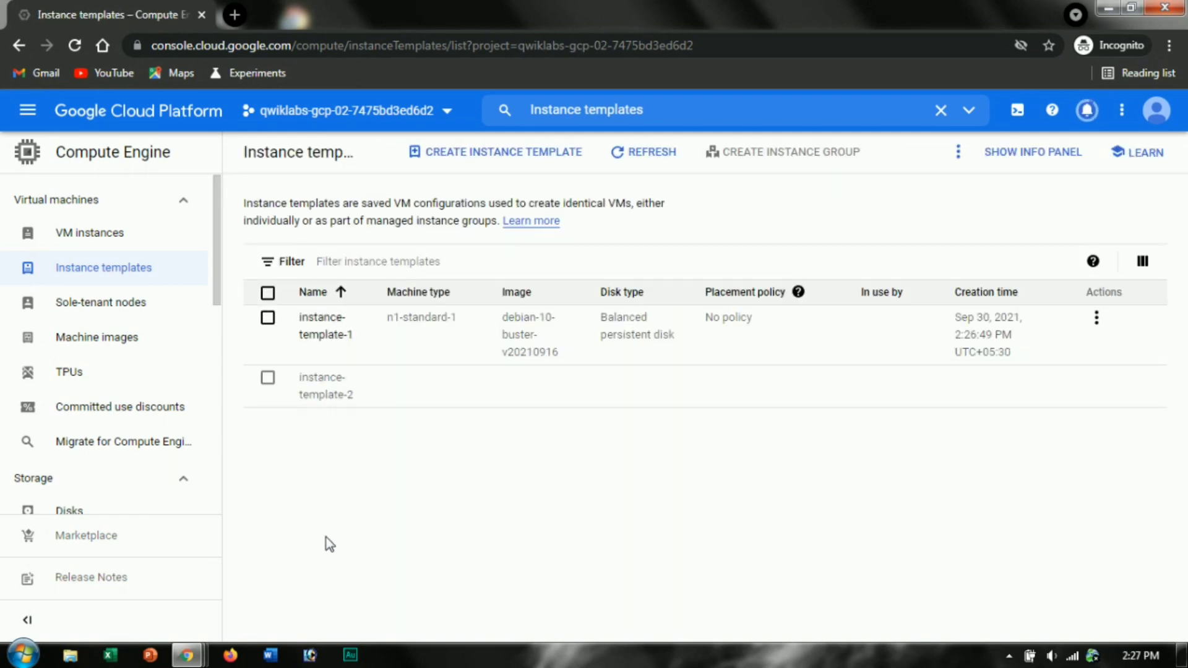
Following the lab's managed instance group section, open the Compute Engine instance groups page and start creating an instance group.
key("alt+Tab")
scroll(521, 328, "down", 1)
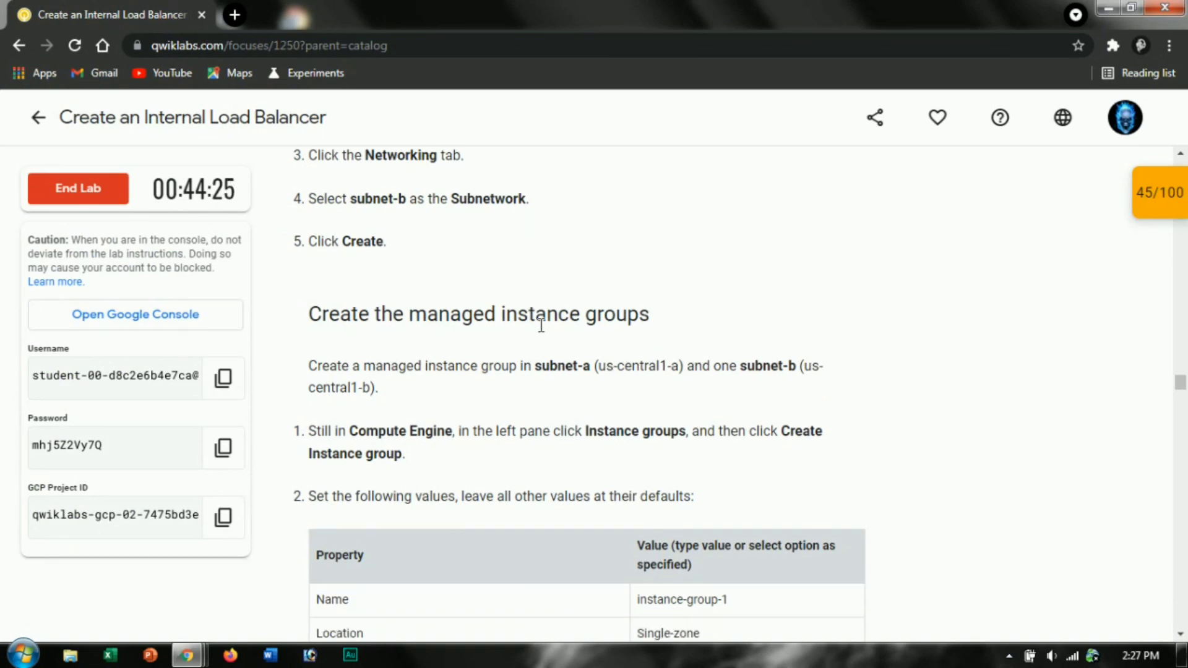
key("alt+Tab")
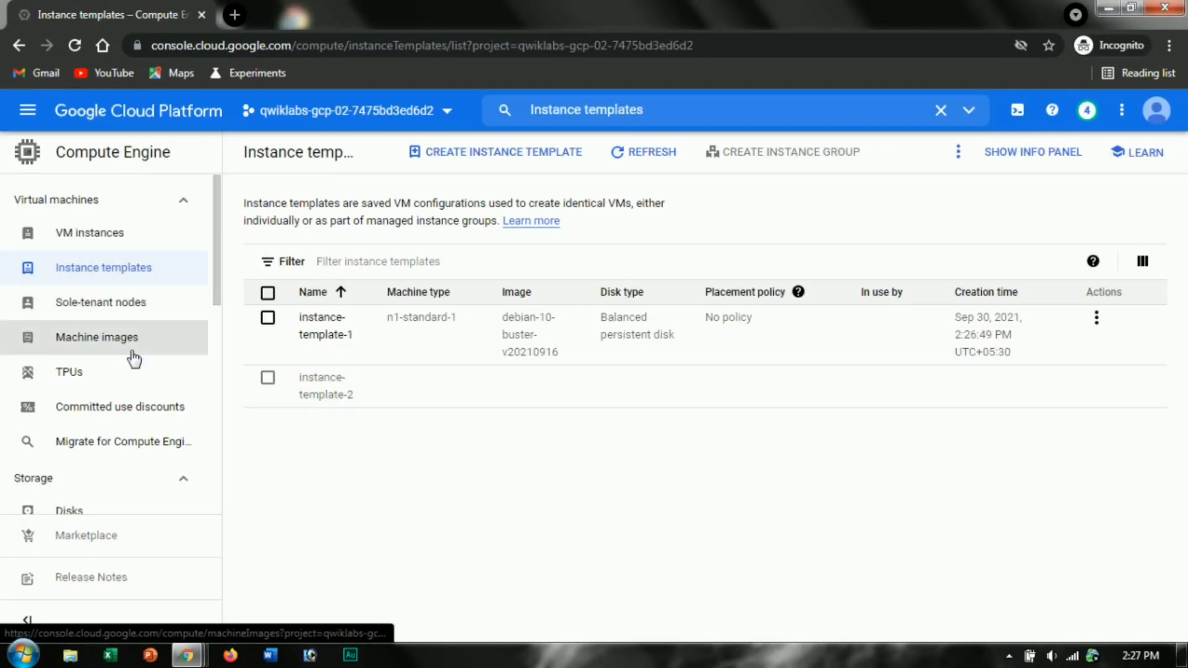
scroll(124, 347, "down", 5)
left_click(145, 300)
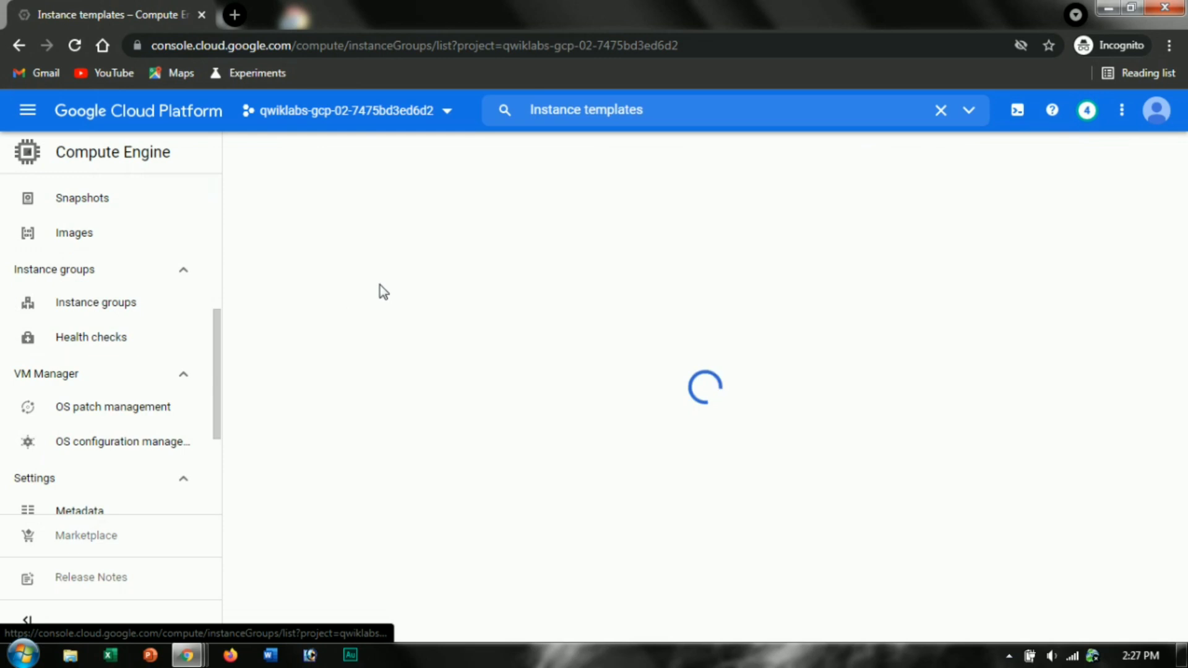
key("alt+Tab")
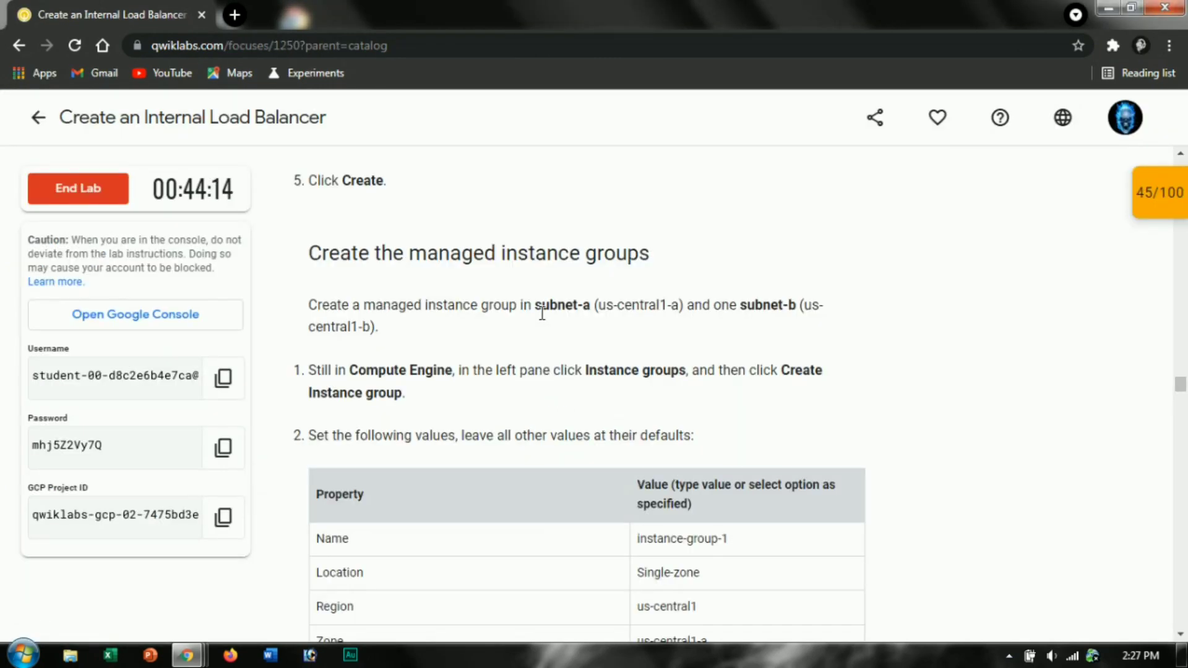
key("alt+Tab")
left_click(685, 536)
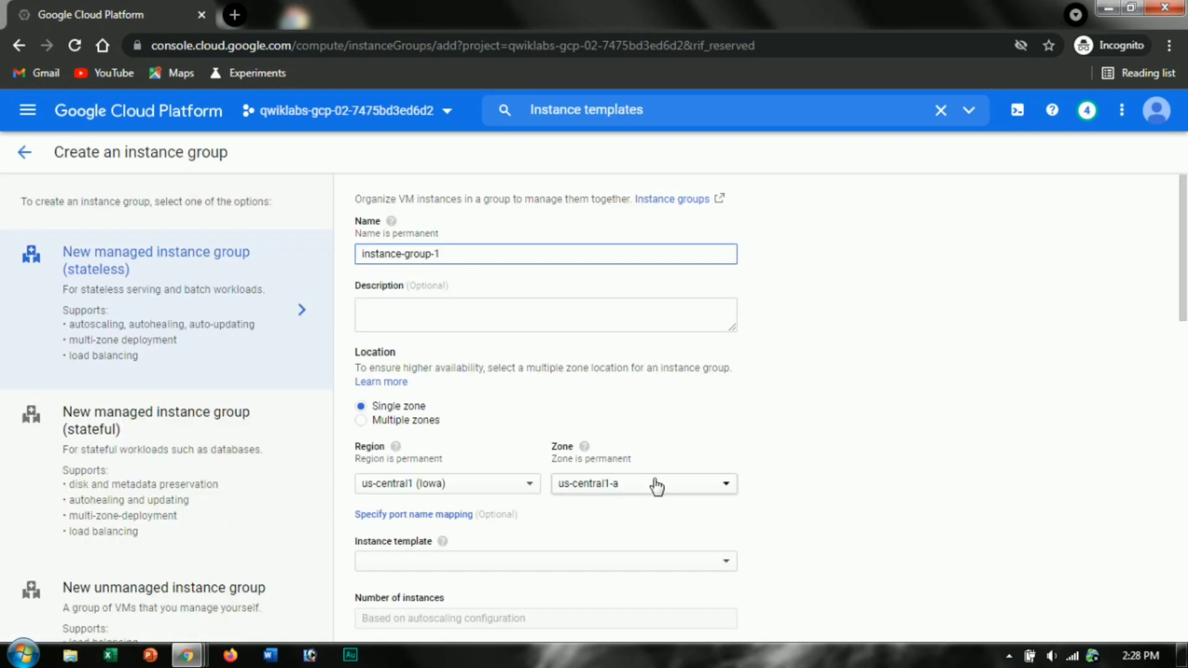
Compare instance-group-1's name and location with the lab's table and select instance-template-1 as its instance template.
key("alt+Tab")
scroll(622, 376, "down", 1)
key("alt+Tab")
key("alt+Tab")
key("alt+Tab")
key("alt+Tab")
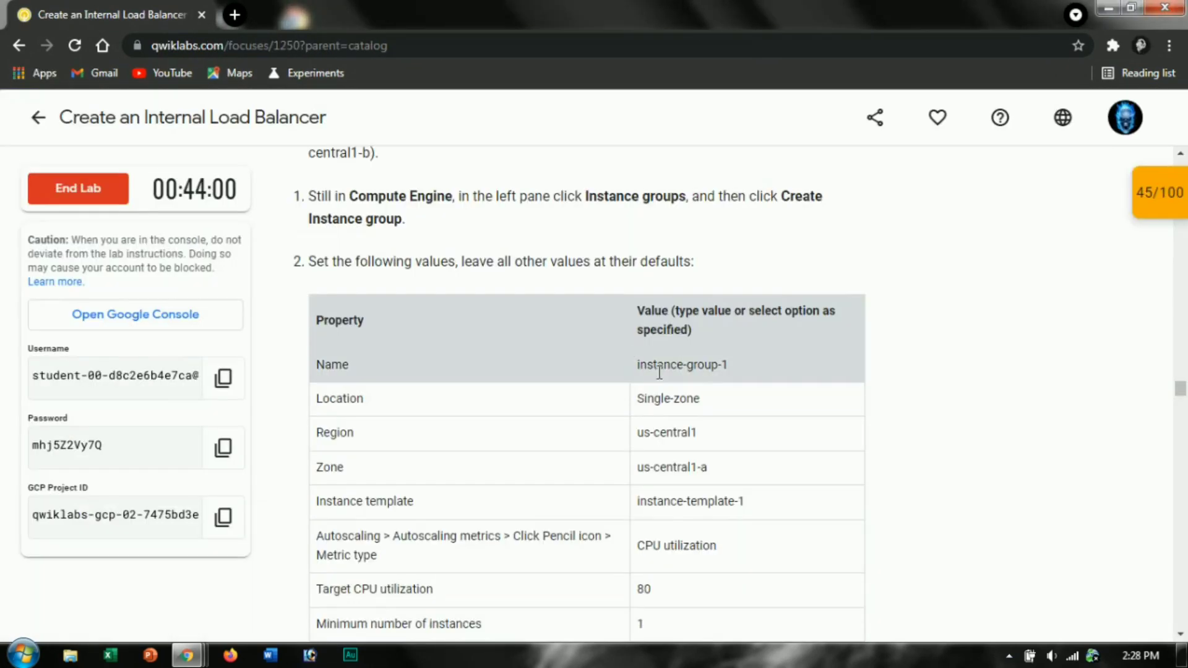
key("alt+Tab")
scroll(458, 472, "down", 2)
left_click(469, 396)
left_click(470, 495)
Configure autoscaling with a CPU utilization target of 80, a 45-second cool-down period, and 1 to 5 instances, and create instance-group-1.
key("alt+Tab")
key("alt+Tab")
scroll(557, 452, "down", 3)
left_click(715, 467)
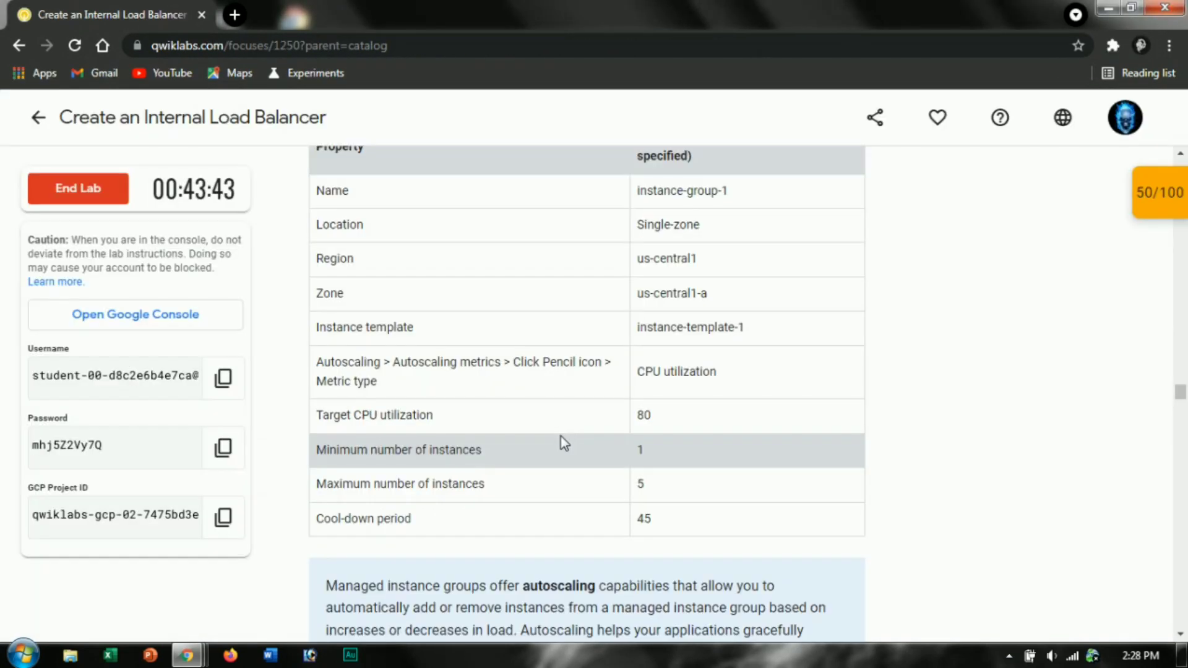
key("alt+Tab")
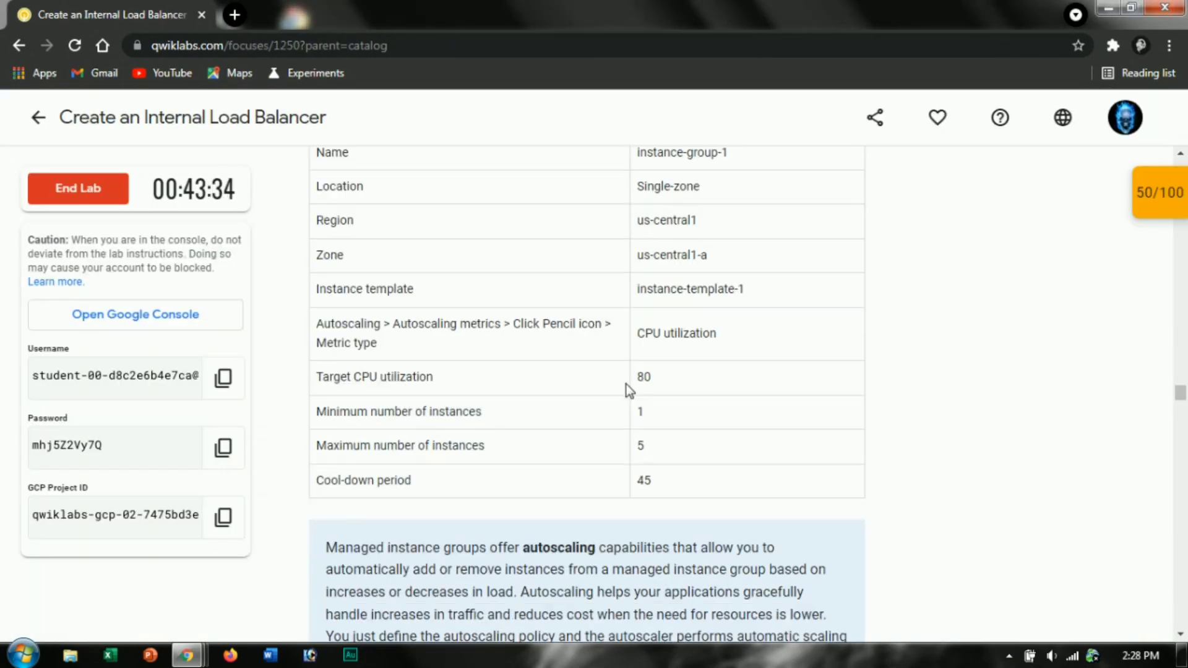
scroll(627, 383, "down", 7)
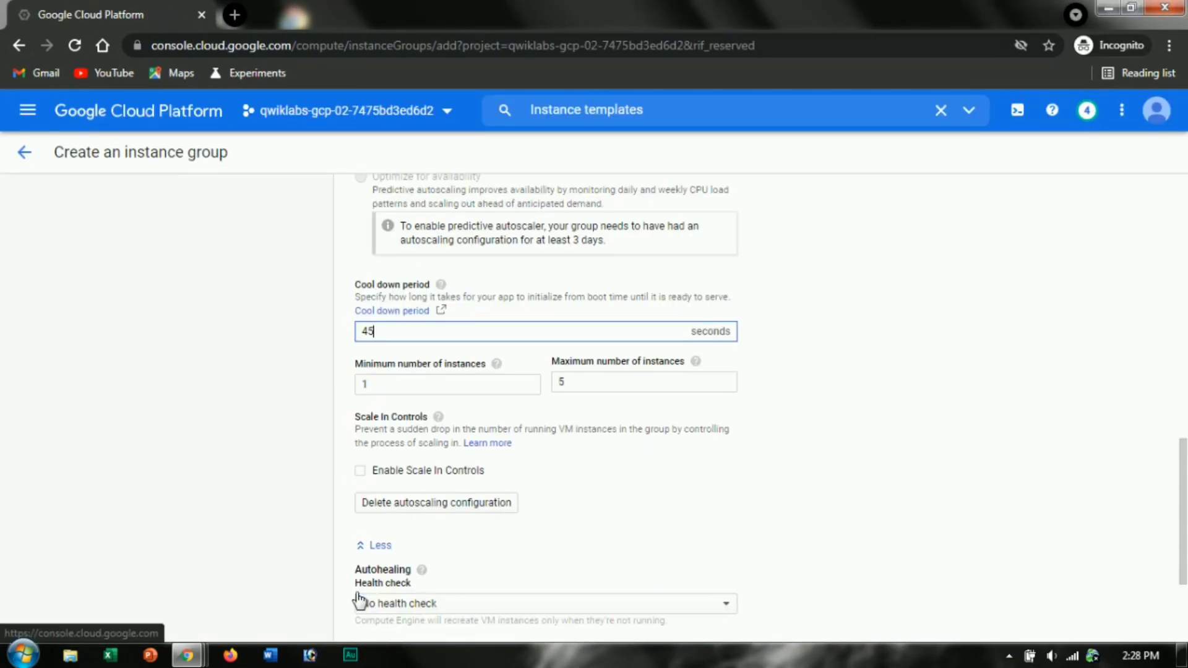
scroll(380, 561, "down", 4)
left_click(376, 553)
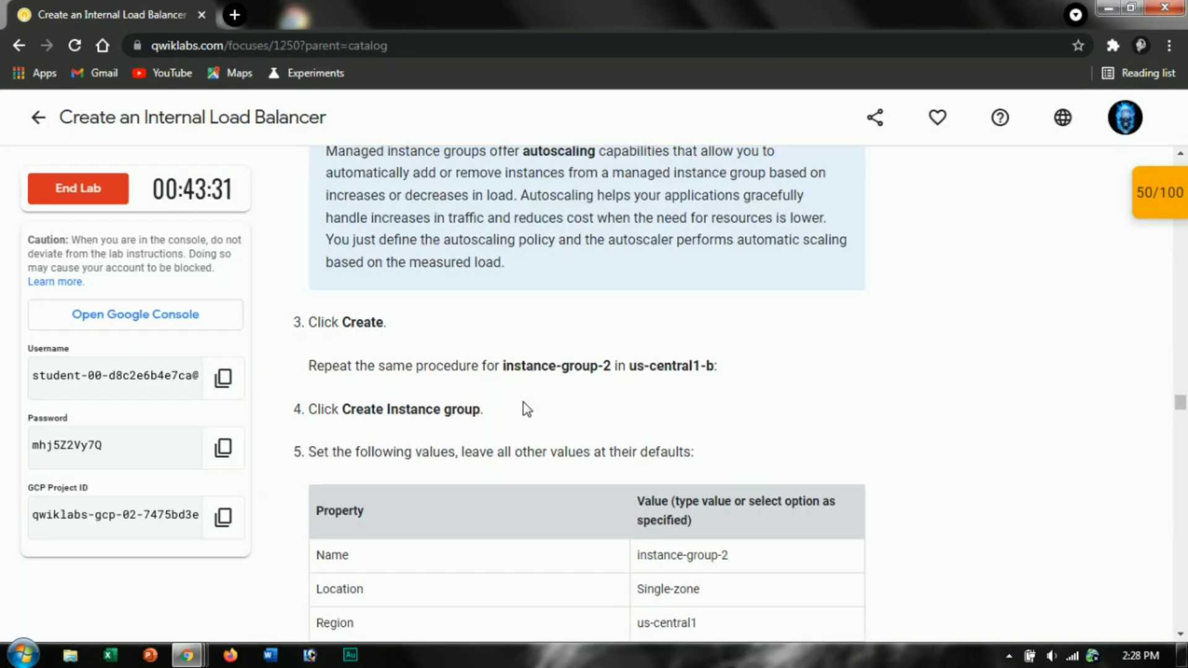
Check the lab's values for the second group, start creating instance-group-2, and set its zone to us-central1-b.
scroll(565, 399, "down", 4)
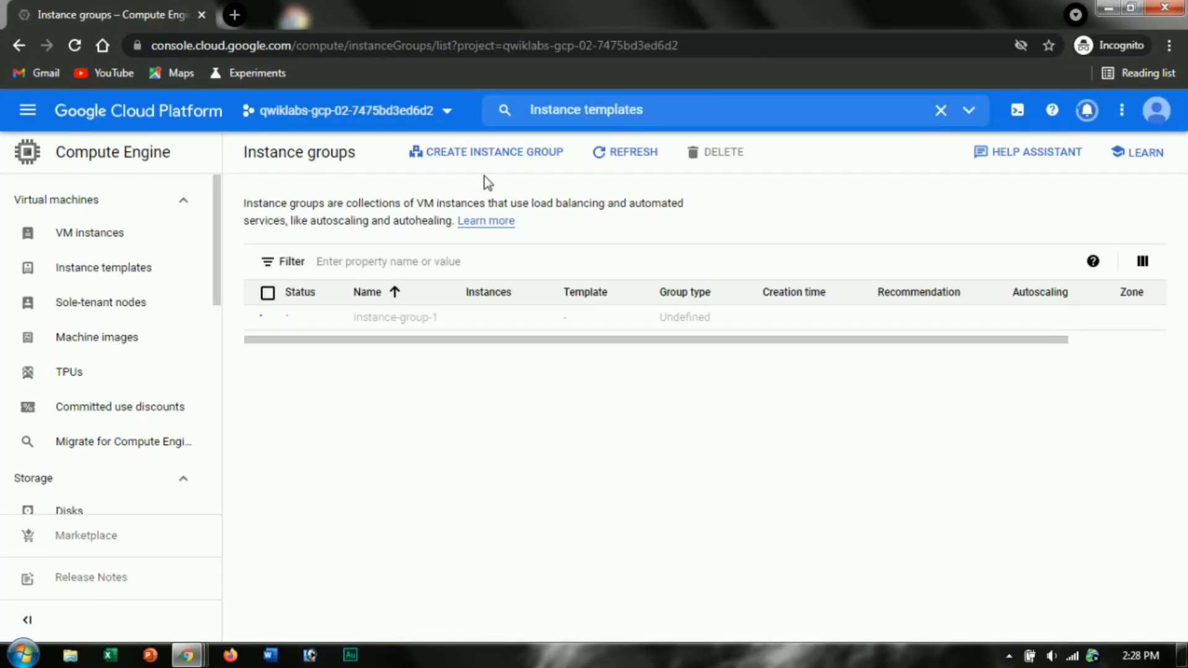
left_click(489, 155)
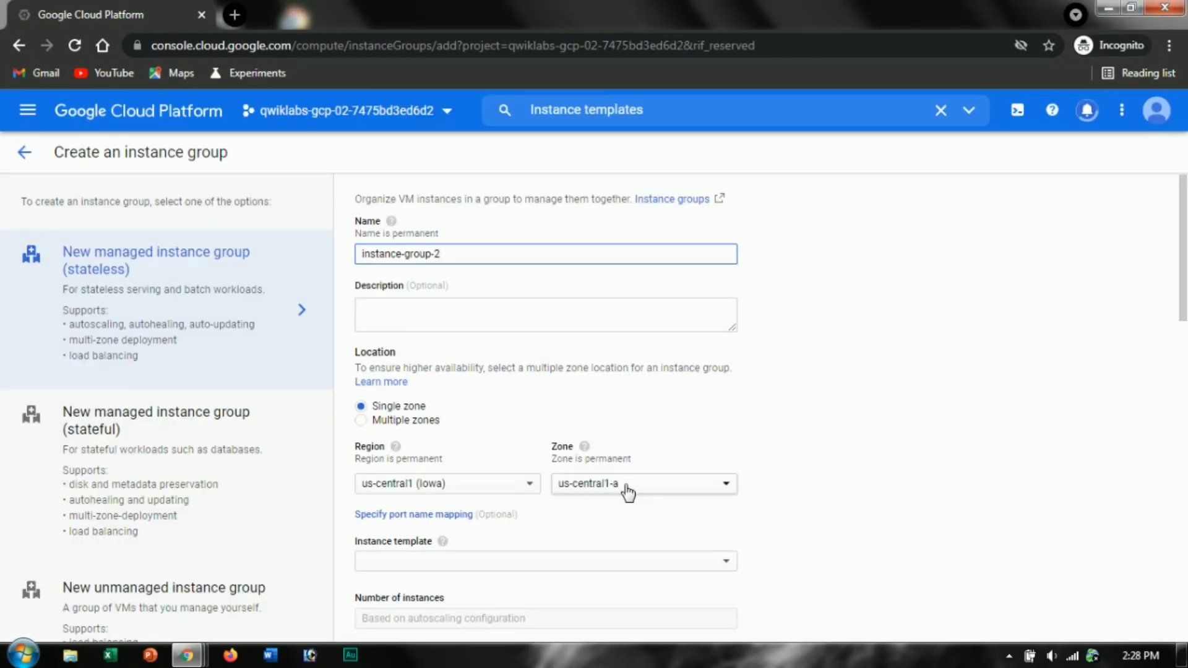
left_click(628, 492)
left_click(626, 525)
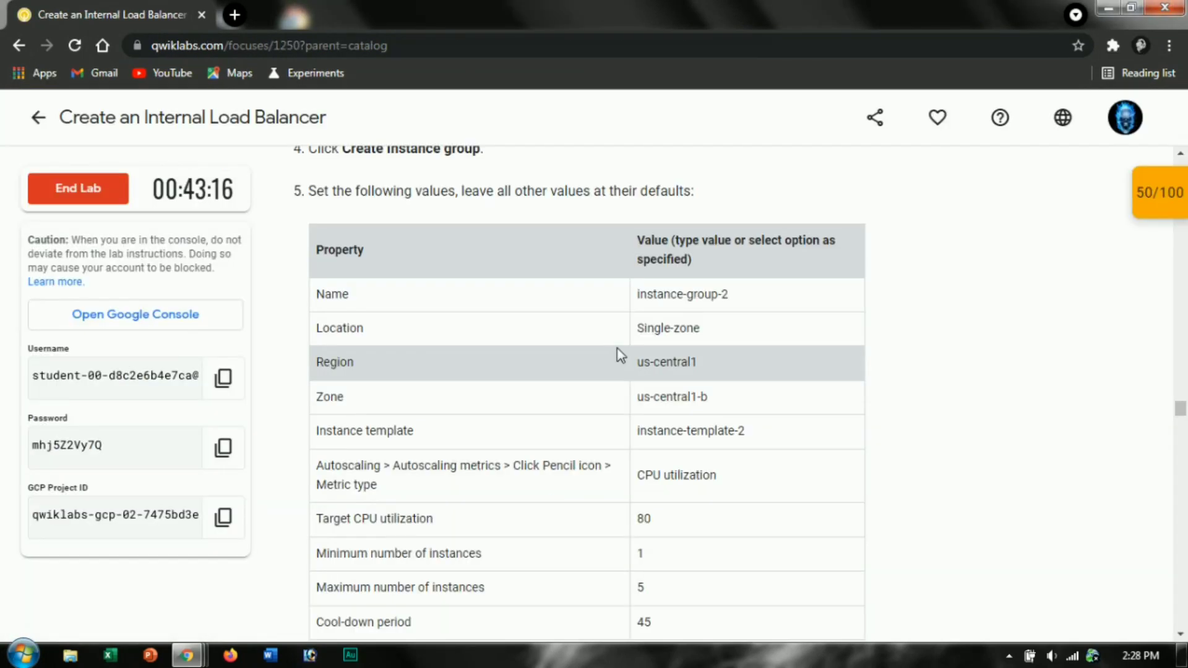
Following the lab's table, configure instance-group-2's autoscaling metric with a 45-second cool-down period and 1 to 5 instances.
scroll(617, 354, "down", 4)
scroll(618, 353, "up", 4)
scroll(617, 353, "down", 10)
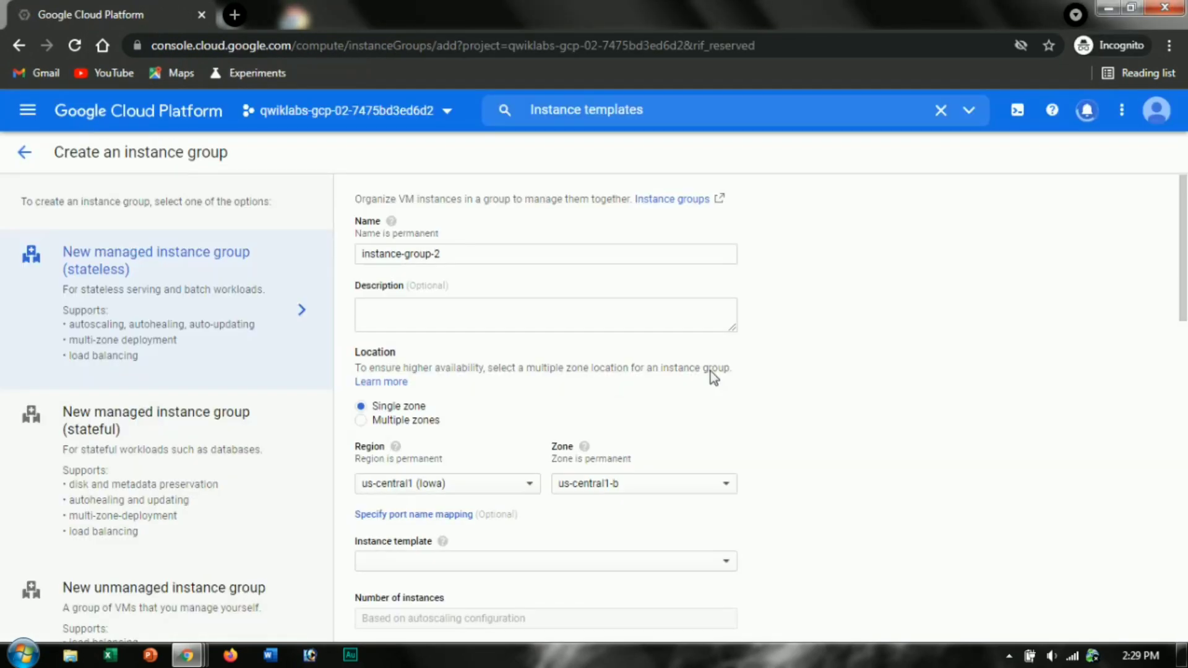
scroll(710, 374, "down", 7)
left_click(696, 385)
scroll(544, 322, "down", 2)
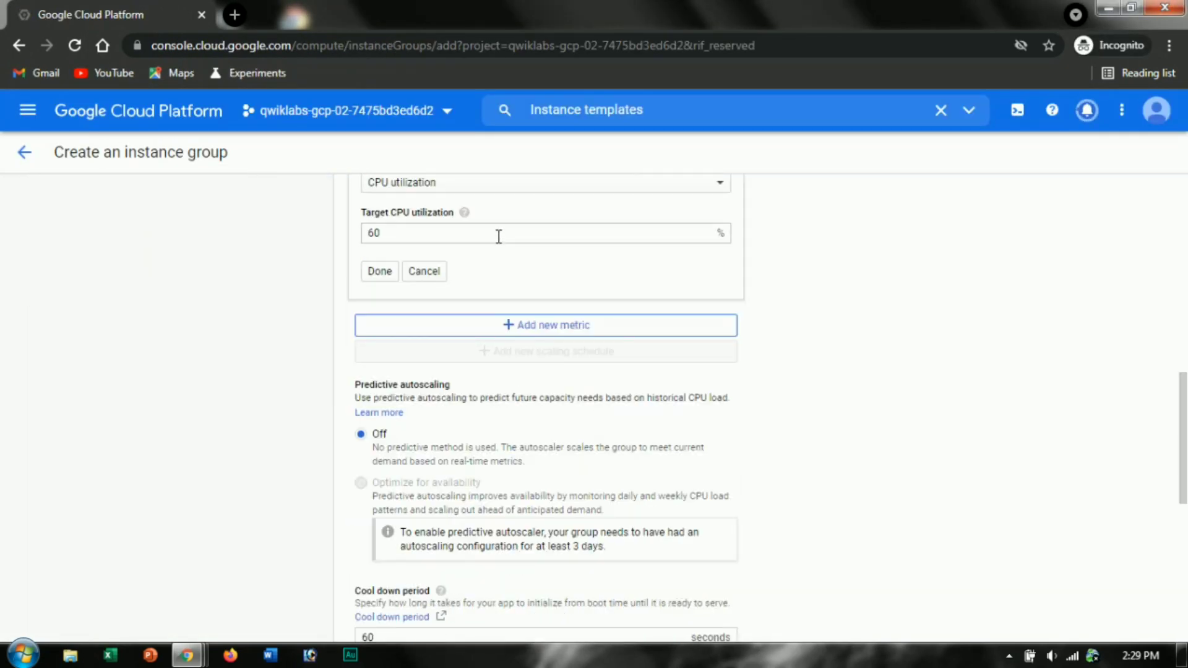
scroll(555, 250, "down", 3)
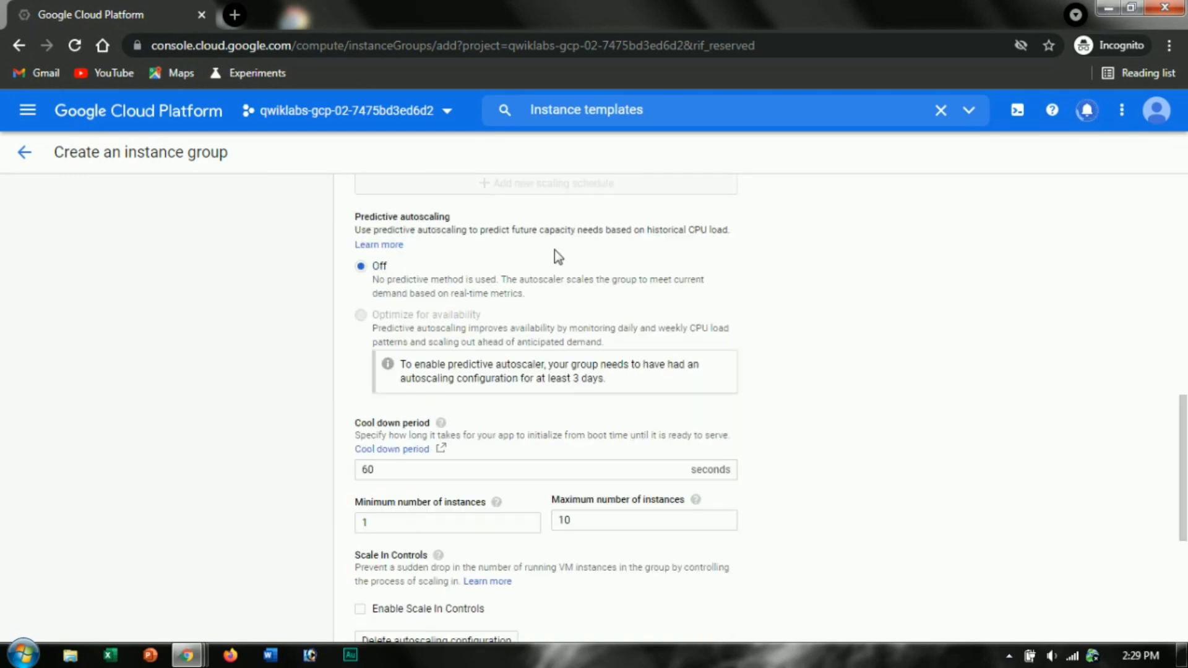
scroll(588, 359, "down", 4)
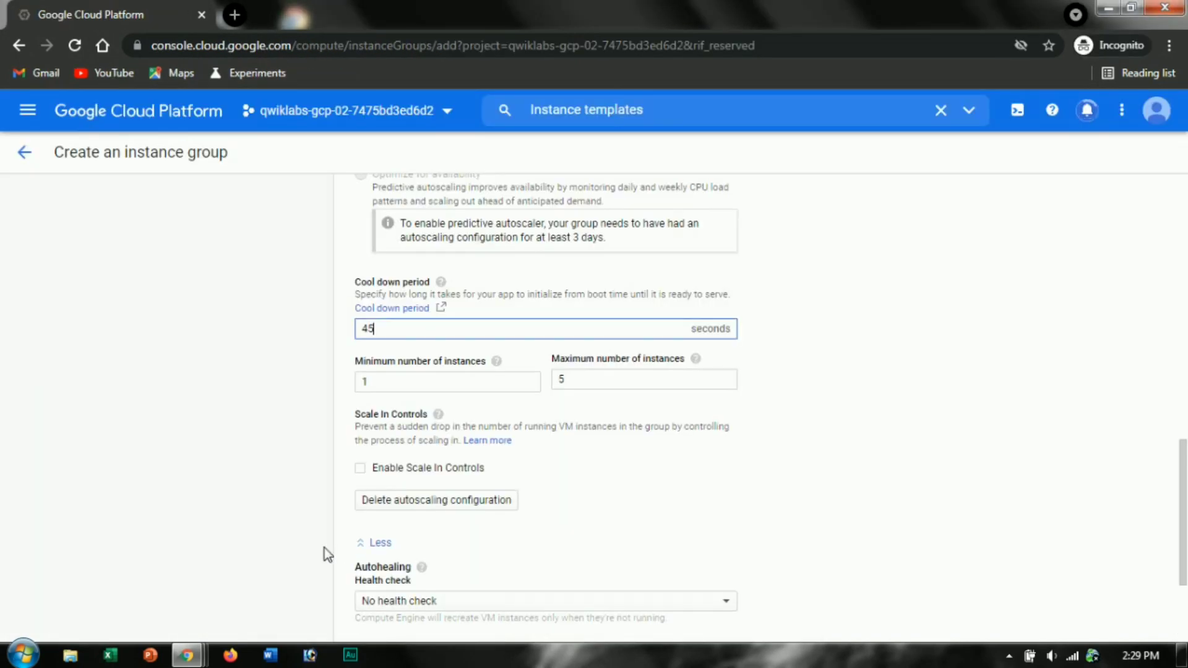
scroll(346, 551, "down", 3)
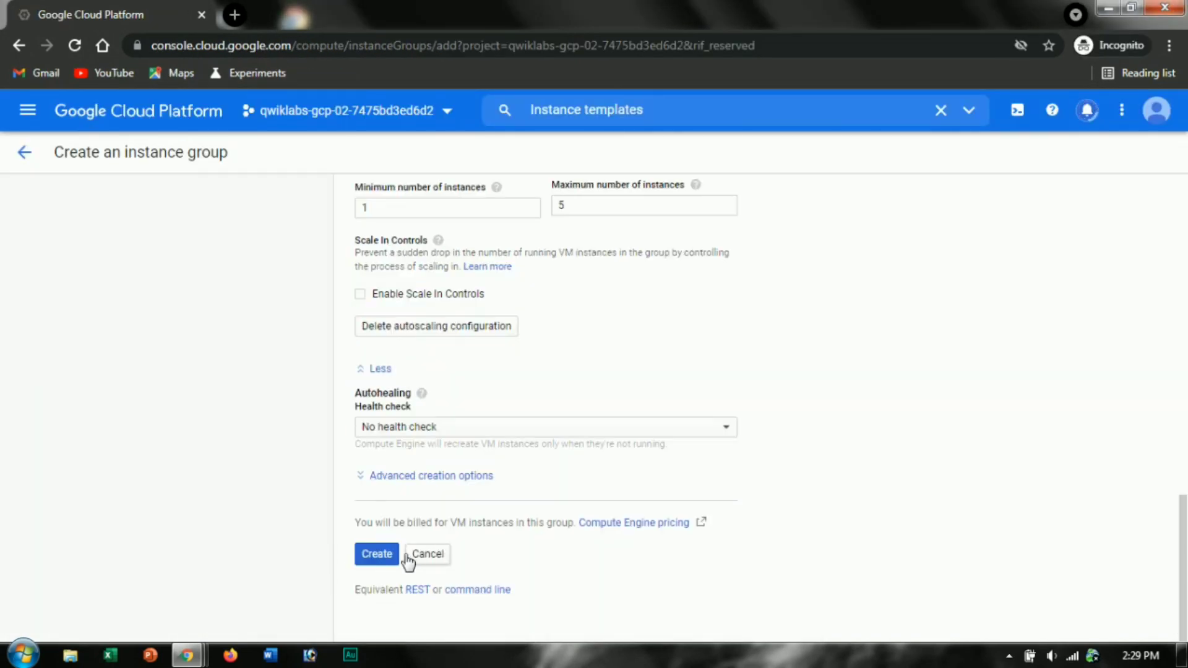
Select instance-template-2 as the missing instance template, recheck the remaining values against the lab, and create instance-group-2.
left_click(377, 555)
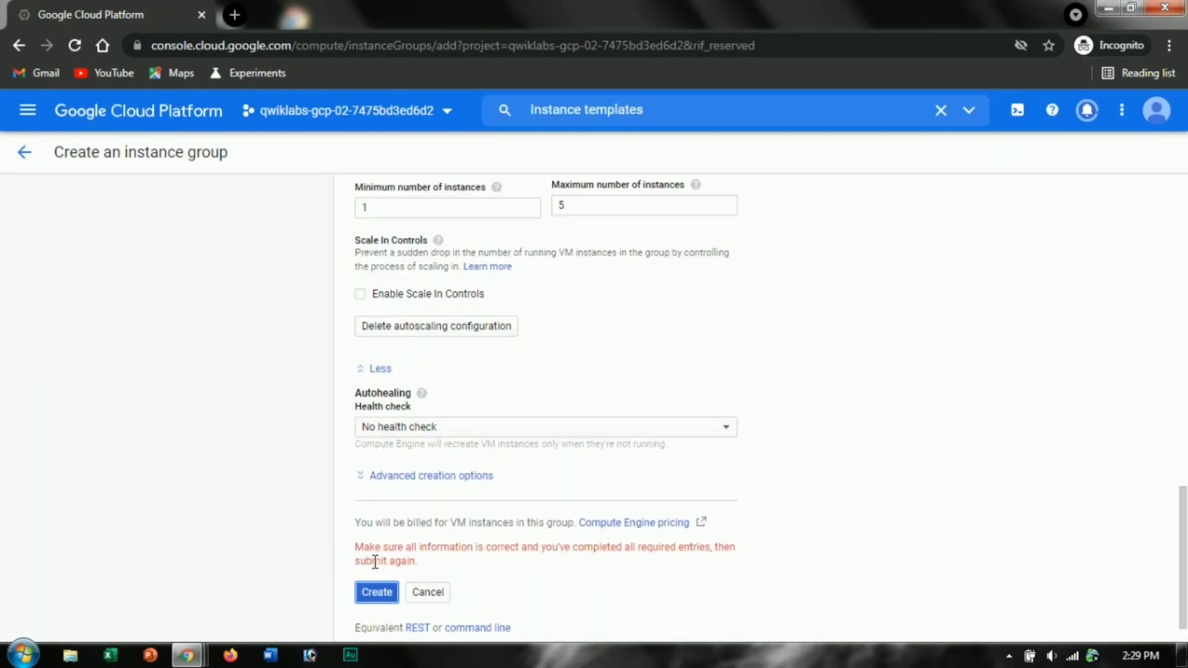
scroll(380, 592, "up", 15)
left_click(433, 560)
left_click(429, 531)
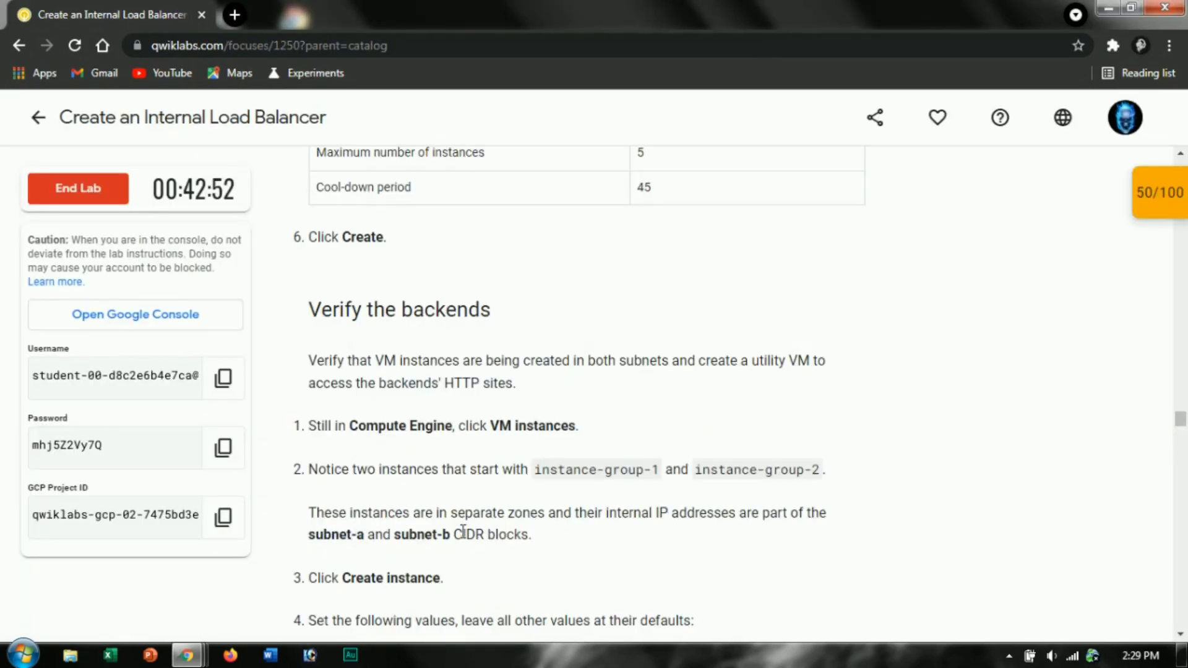
scroll(557, 402, "up", 4)
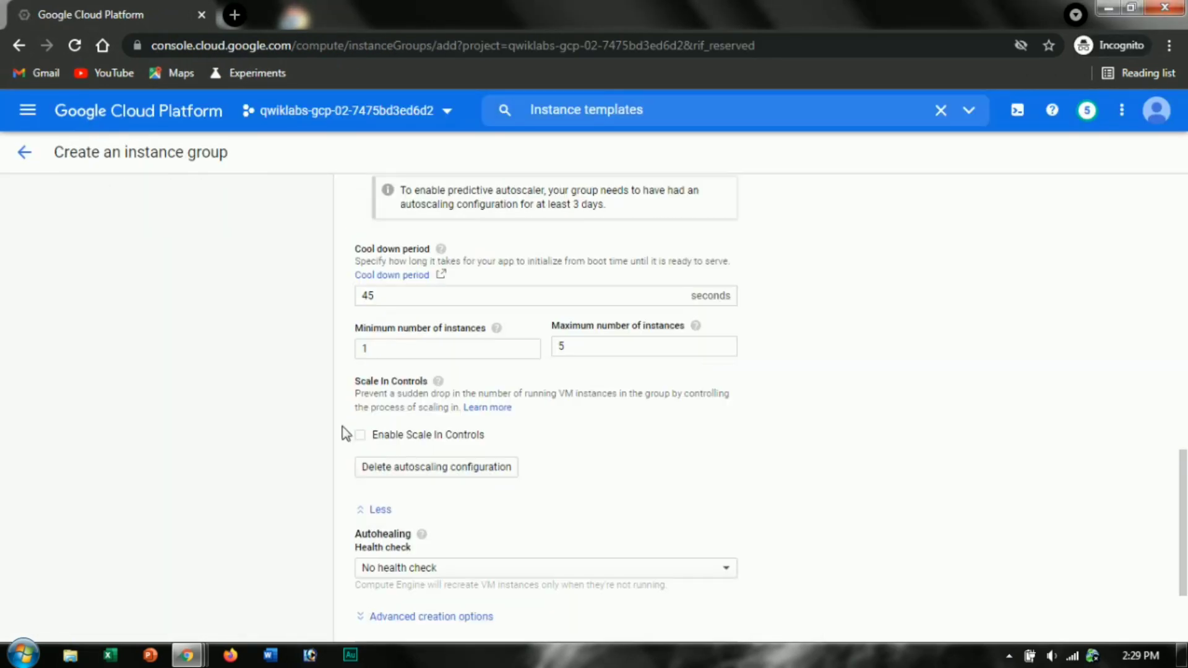
scroll(371, 482, "down", 3)
left_click(389, 557)
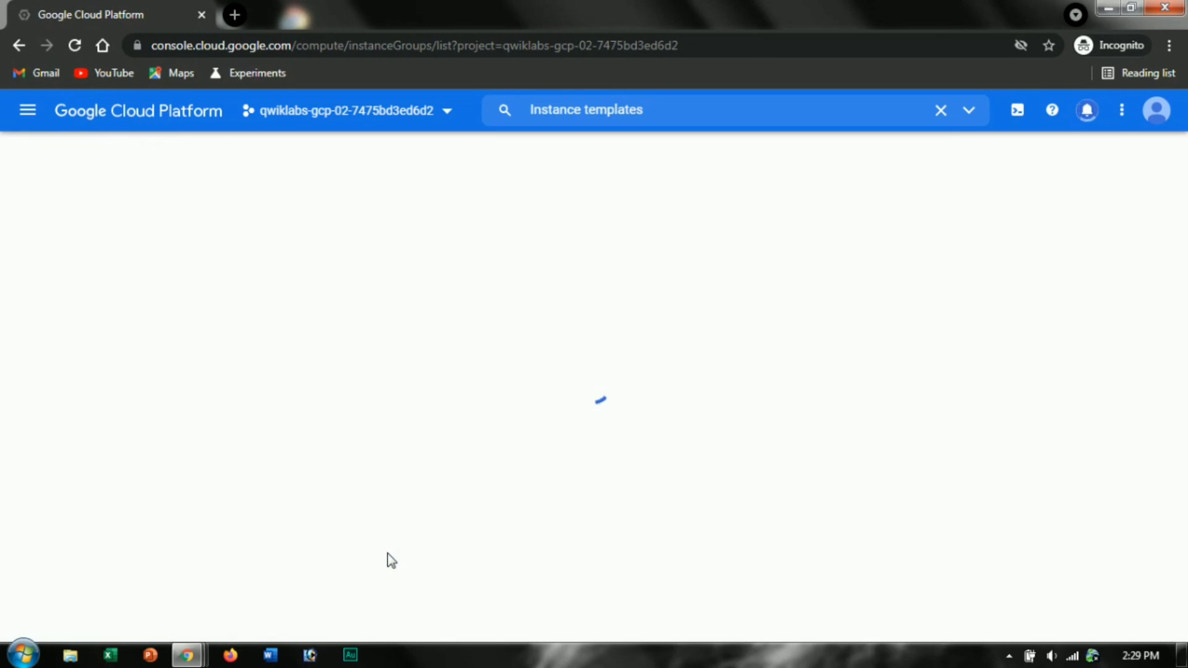
Following the lab's backend verification section, open the Compute Engine VM instances page and start creating an instance.
left_click(625, 154)
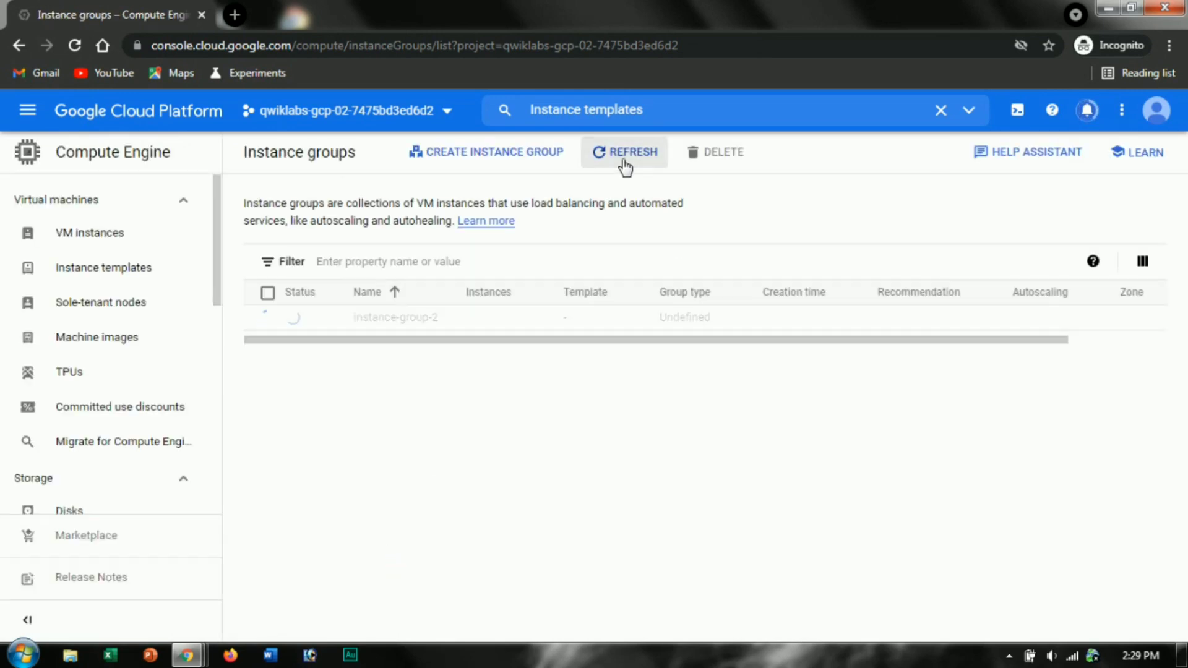
key("alt+Tab")
scroll(658, 305, "down", 5)
scroll(481, 355, "down", 2)
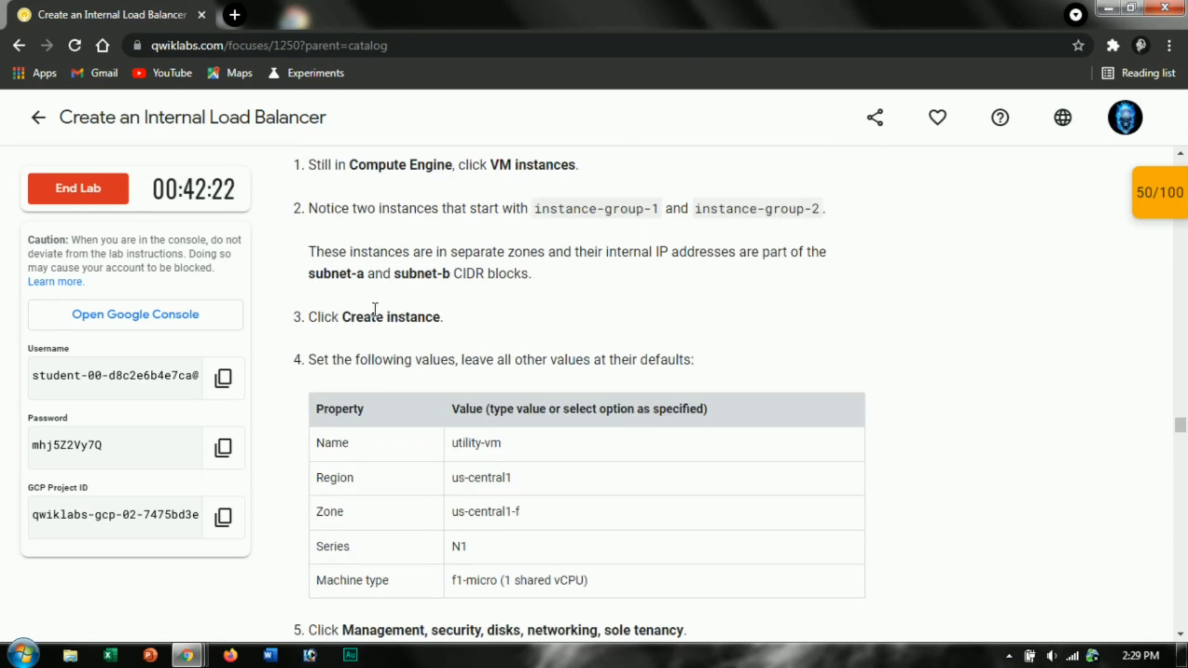
key("alt+Tab")
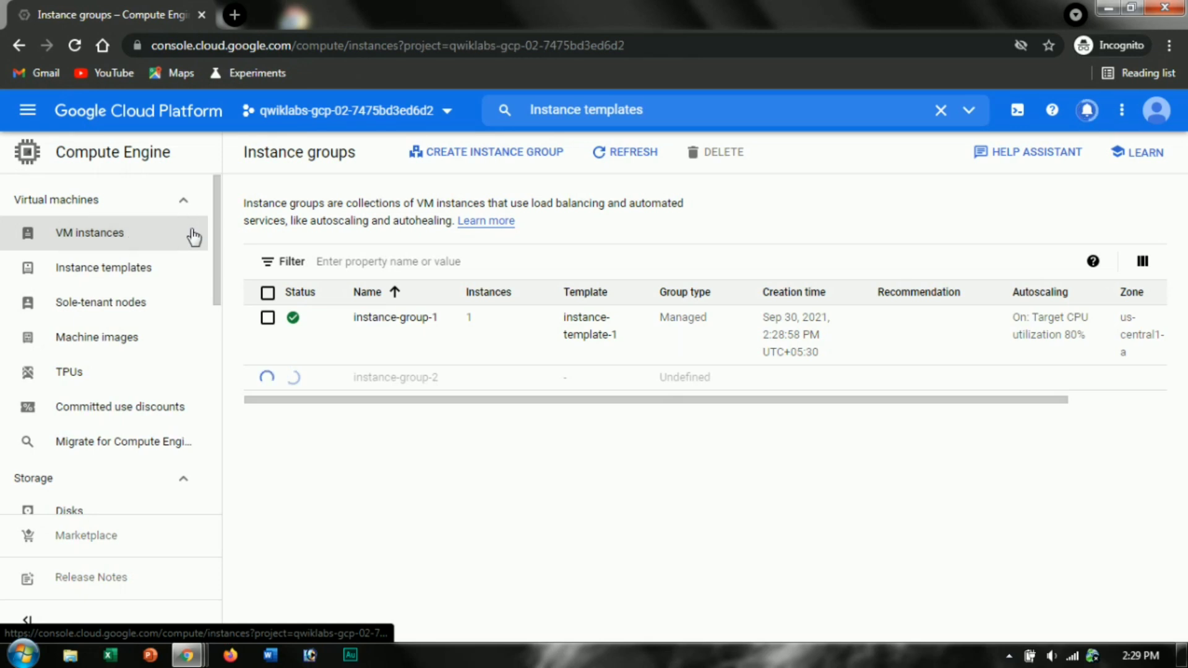
left_click(131, 238)
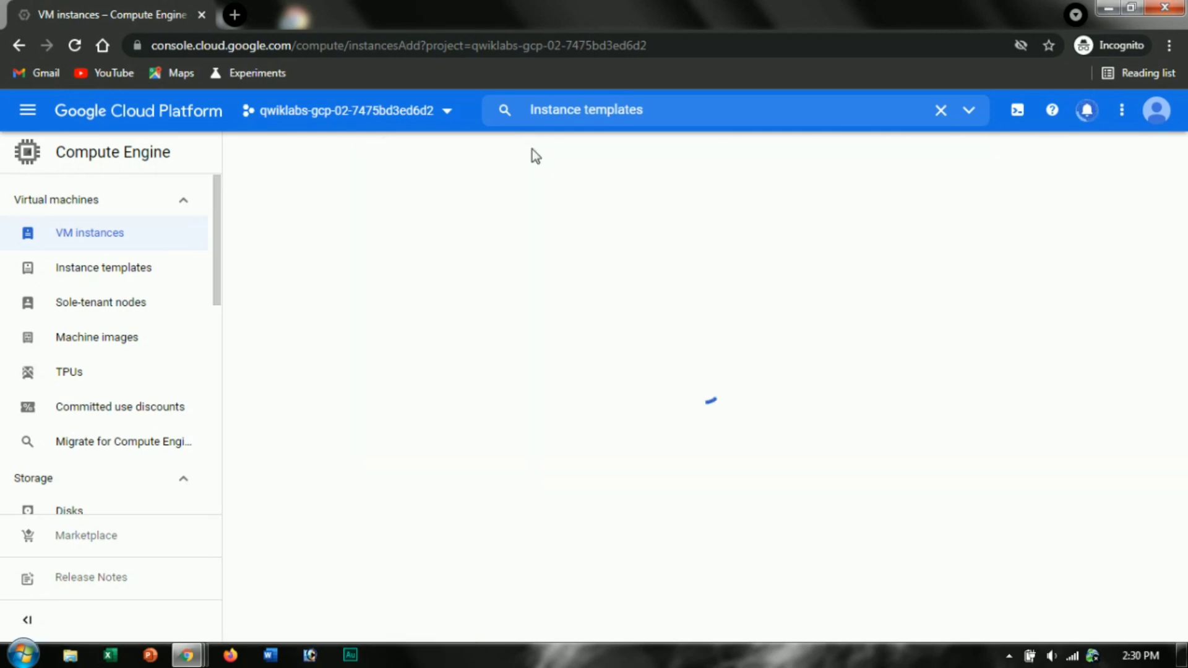
Name the new VM instance utility-vm as given in the lab and set its zone to us-central1-f.
key("alt+Tab")
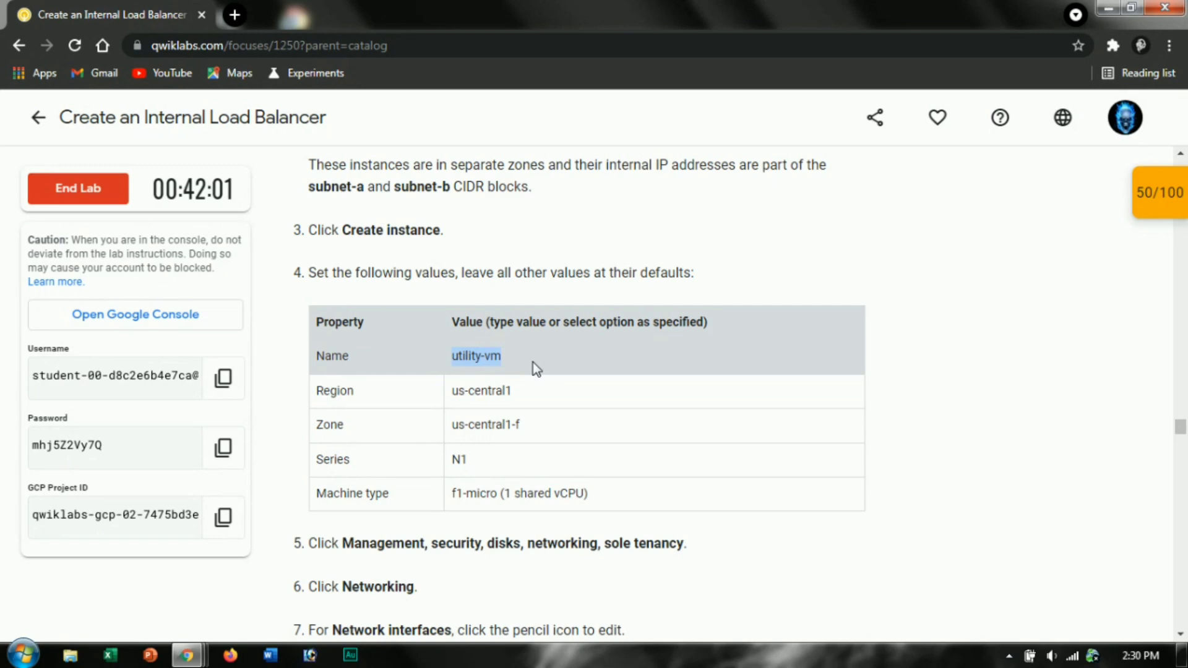
key("alt+Tab")
triple_click(498, 226)
key("alt+Tab")
key("ctrl+c")
key("alt+Tab")
key("ctrl+v")
left_click(609, 352)
left_click(623, 408)
Check the machine values in the lab's table and set the instance's series to N1.
key("alt+Tab")
scroll(588, 429, "down", 2)
key("alt+Tab")
scroll(585, 431, "down", 3)
left_click(522, 379)
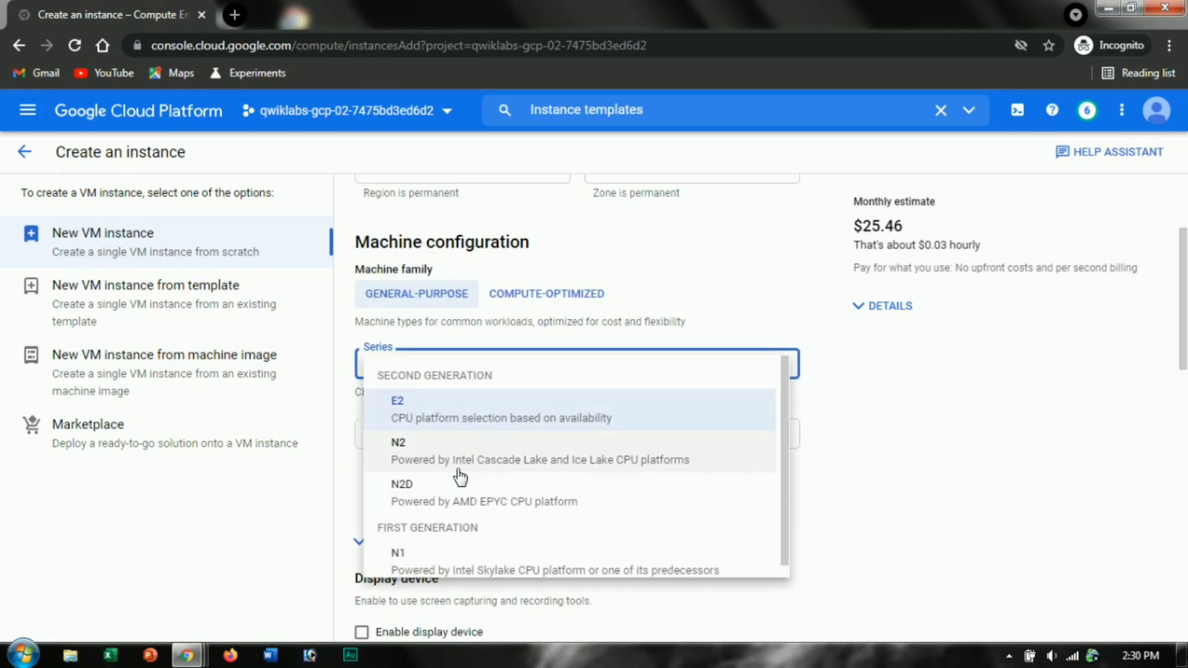
key("alt+Tab")
key("alt+Tab")
Check the lab's networking instructions and expand the advanced options and Networking section of the instance form.
key("alt+Tab")
scroll(562, 421, "down", 1)
key("alt+Tab")
scroll(539, 455, "down", 15)
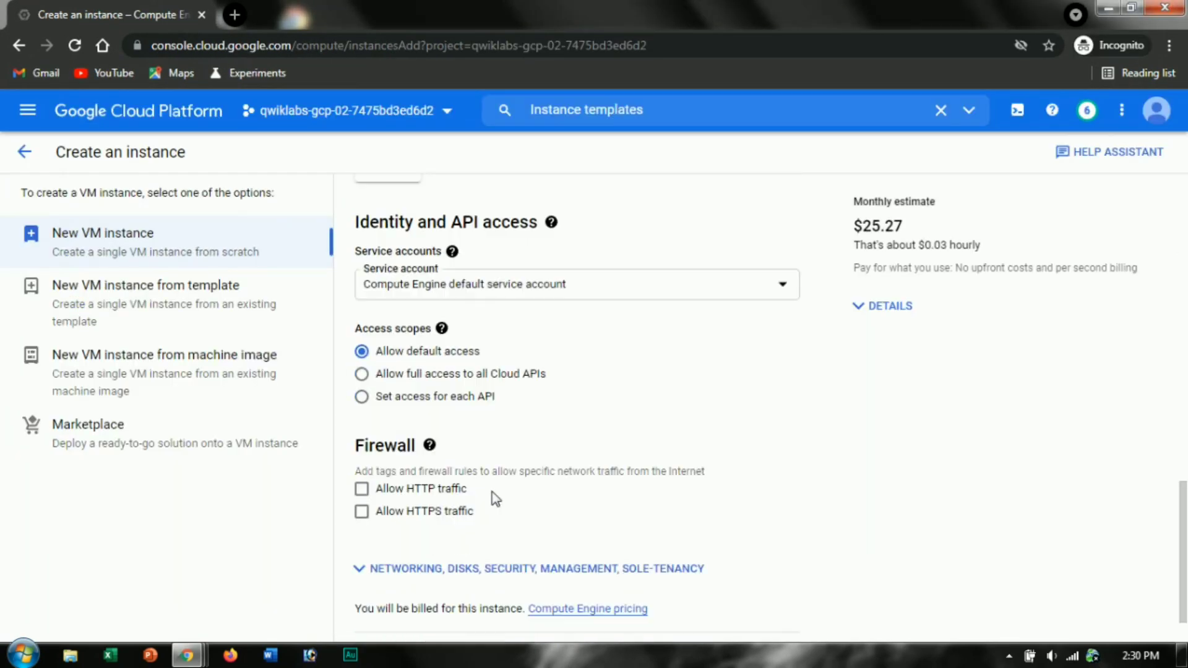
left_click(504, 509)
scroll(571, 431, "down", 4)
scroll(628, 265, "up", 1)
key("alt+Tab")
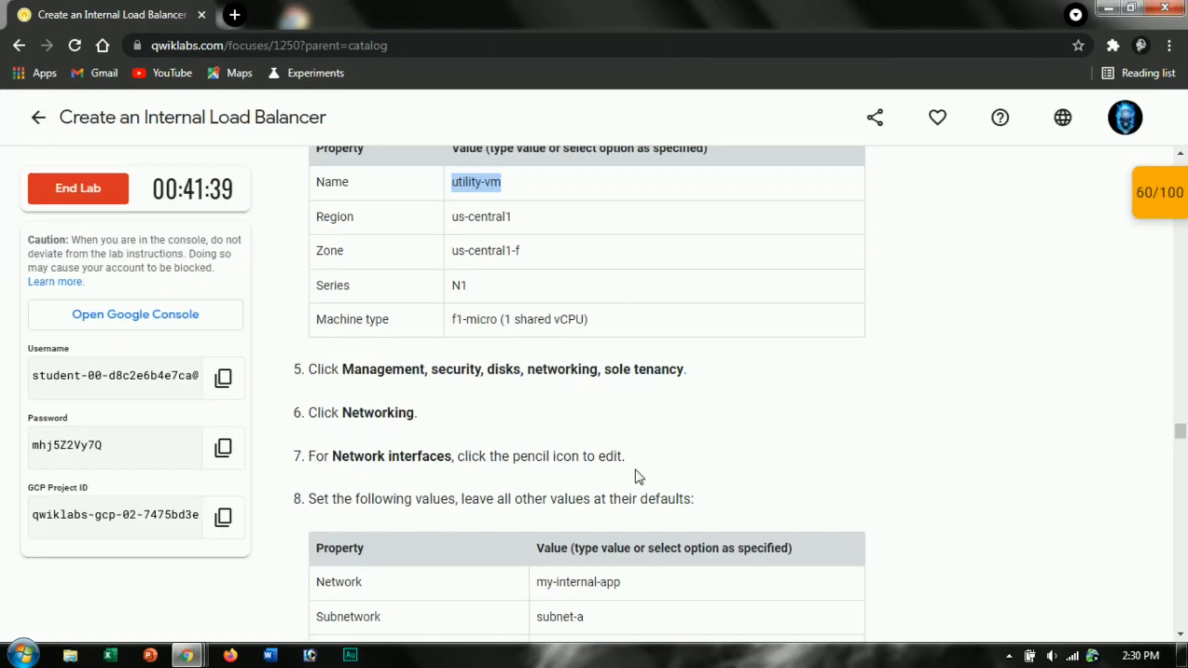
scroll(637, 476, "down", 2)
key("alt+Tab")
left_click(790, 331)
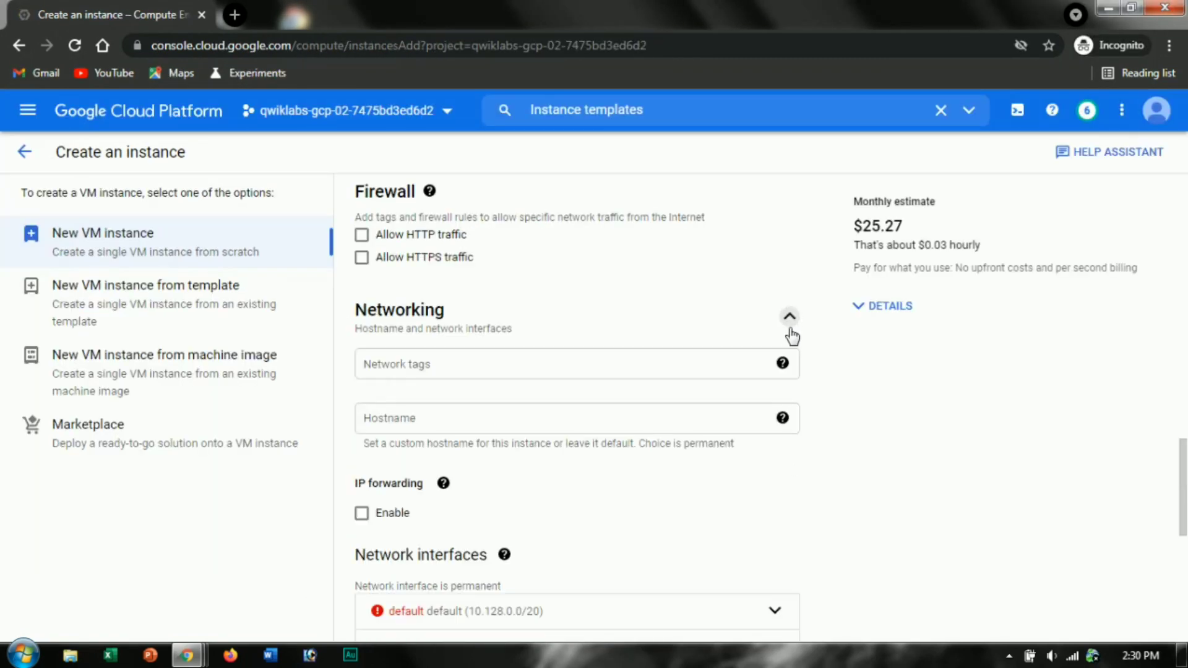
Look through the whole instance form, from region and machine configuration down to the Networking section's network interfaces.
key("alt+Tab")
key("alt+Tab")
scroll(505, 350, "down", 5)
scroll(514, 396, "up", 7)
scroll(514, 396, "down", 6)
scroll(514, 395, "up", 9)
left_click(768, 429)
scroll(544, 436, "up", 15)
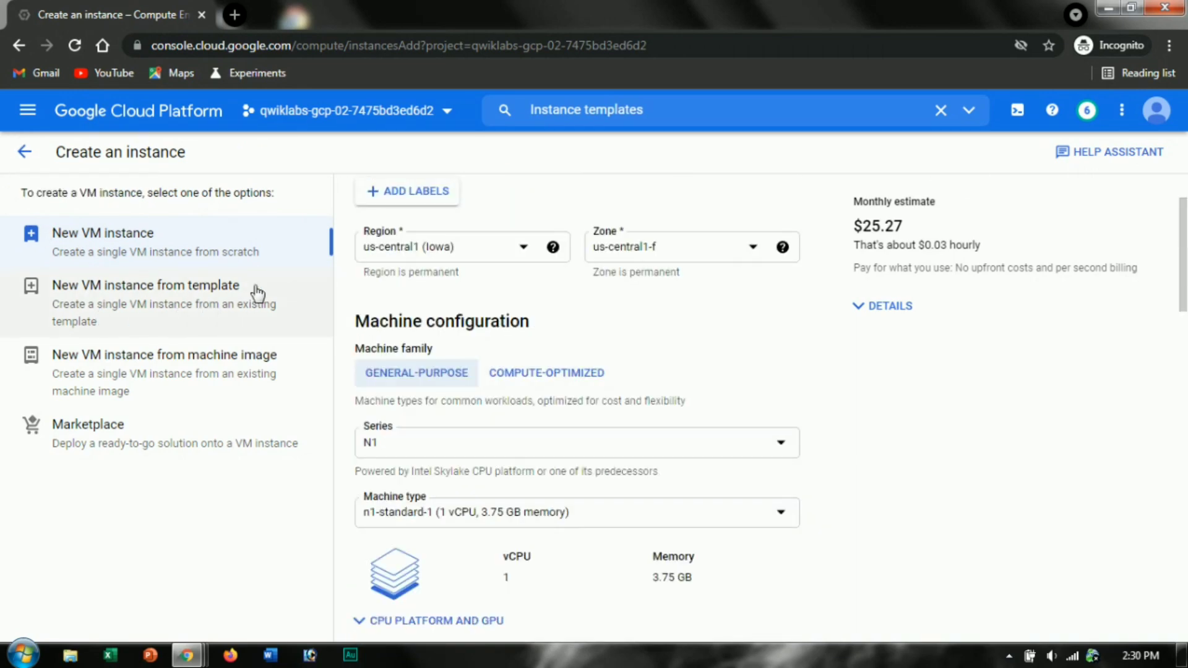
scroll(455, 244, "down", 10)
scroll(462, 316, "down", 3)
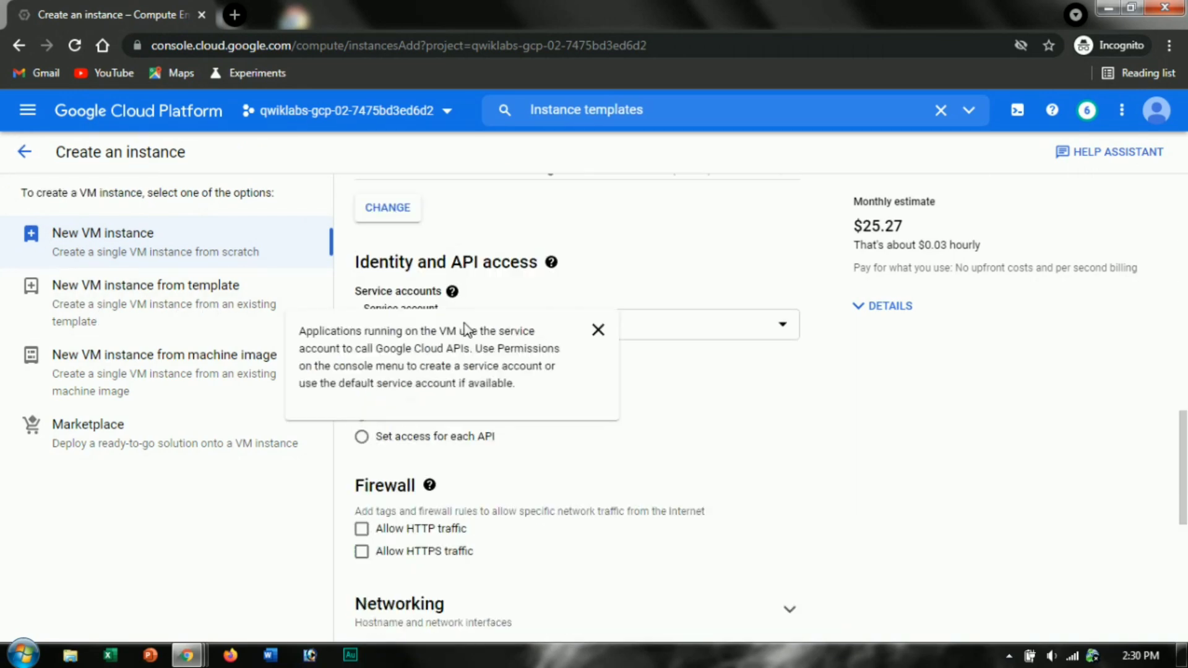
scroll(708, 459, "down", 5)
left_click(765, 270)
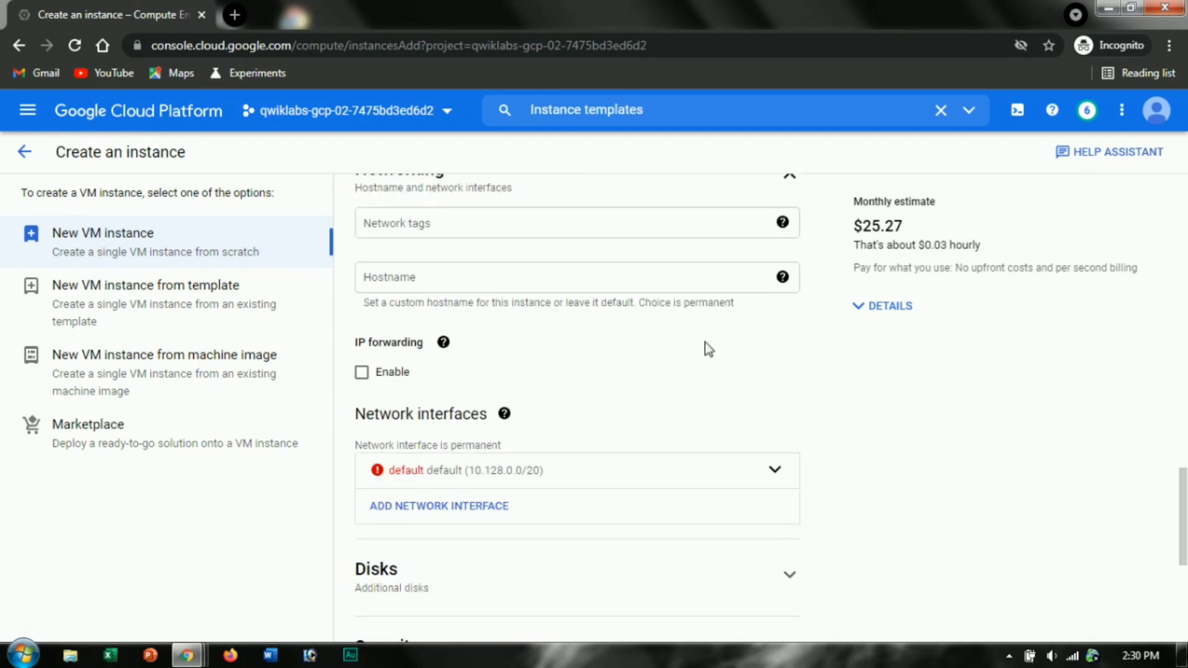
Edit the default network interface per the lab, setting its network to my-internal-app and its subnetwork to subnet-a.
scroll(512, 377, "down", 3)
key("alt+Tab")
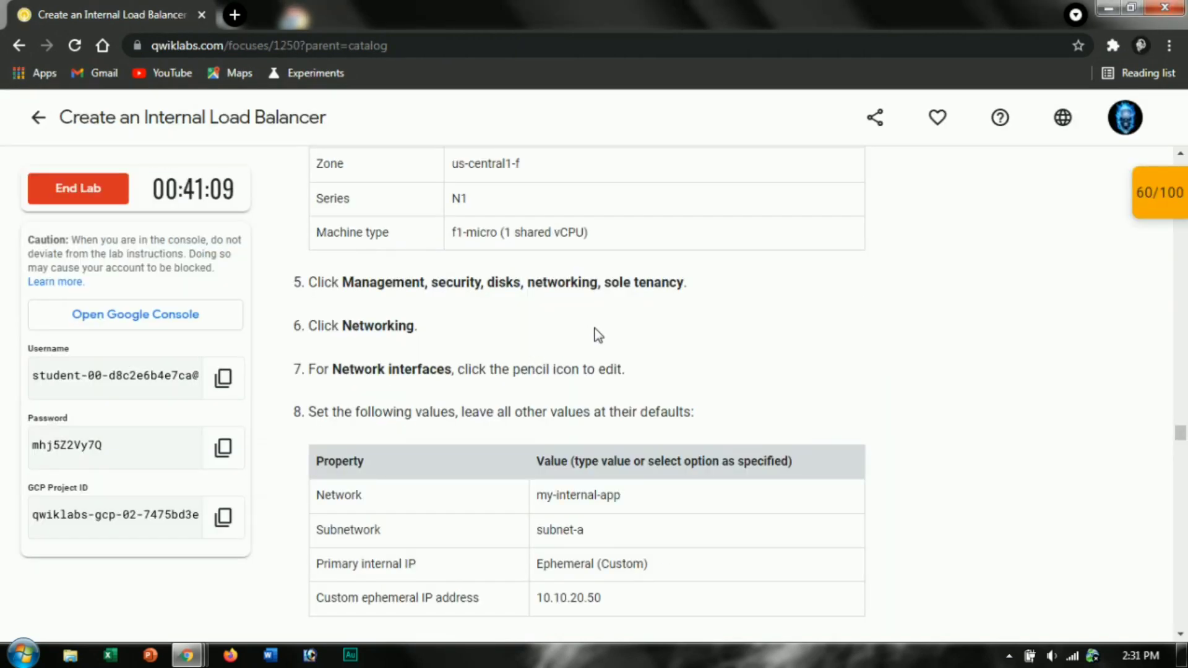
key("alt+Tab")
left_click(772, 296)
scroll(532, 370, "down", 4)
scroll(532, 369, "up", 3)
key("alt+Tab")
key("alt+Tab")
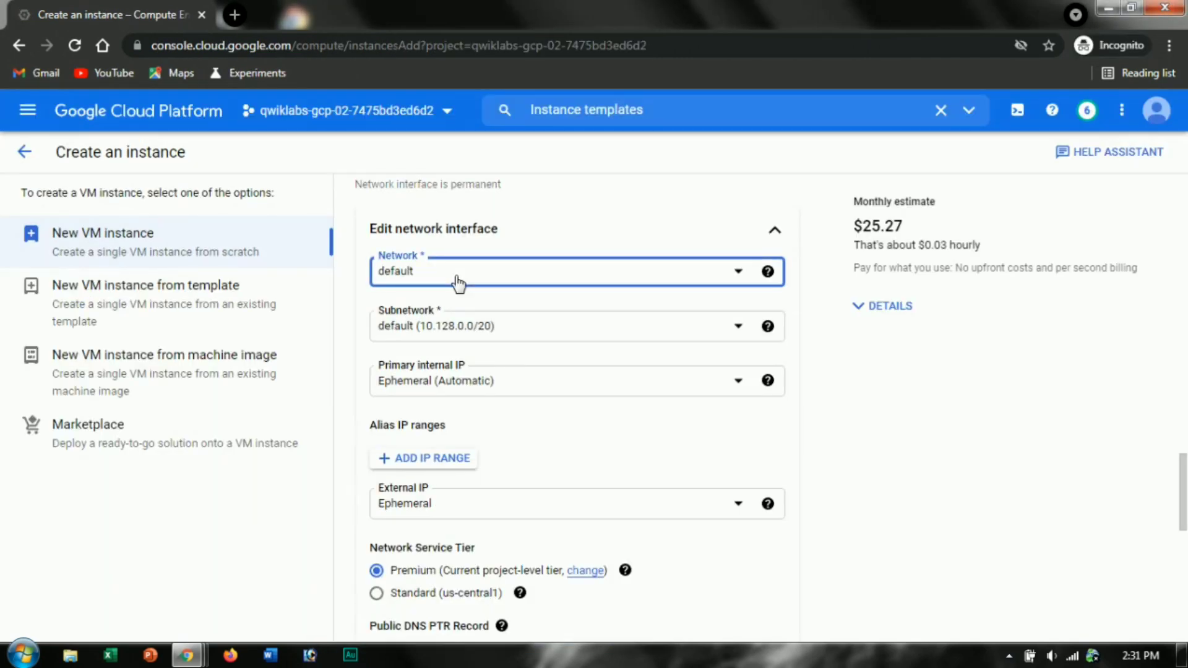
left_click(458, 283)
left_click(547, 353)
key("alt+Tab")
key("alt+Tab")
key("alt+Tab")
key("alt+Tab")
Set the primary internal IP to Ephemeral (Custom) with the custom address 10.10.20.50 from the lab.
left_click(538, 387)
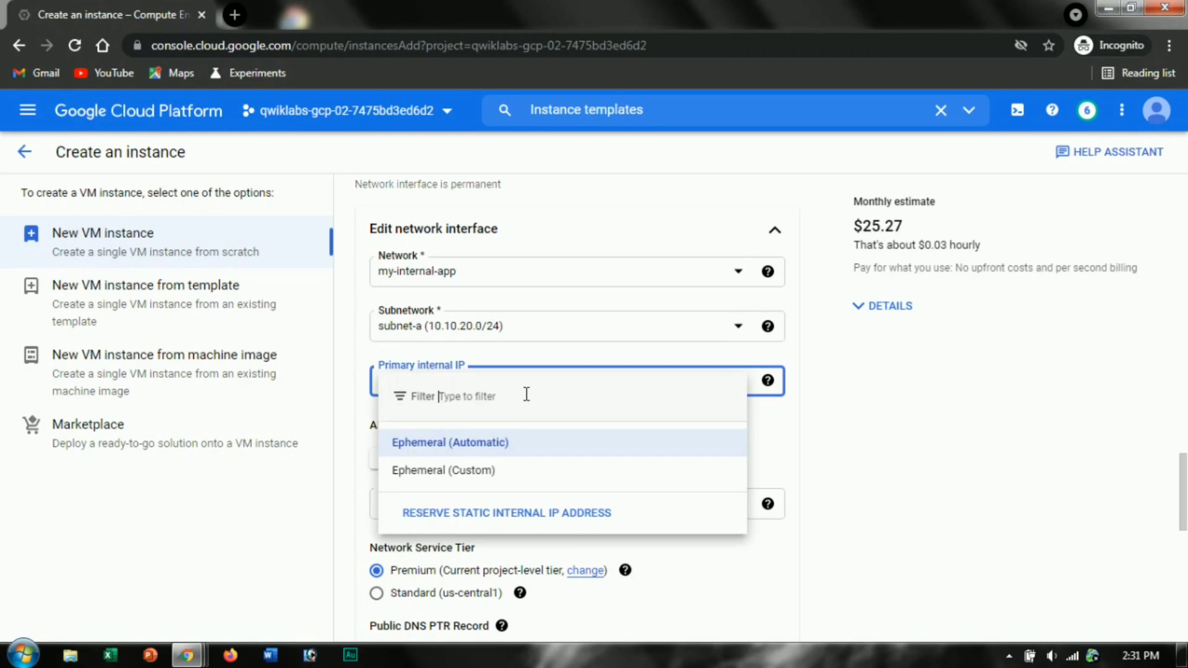
left_click(496, 471)
key("alt+Tab")
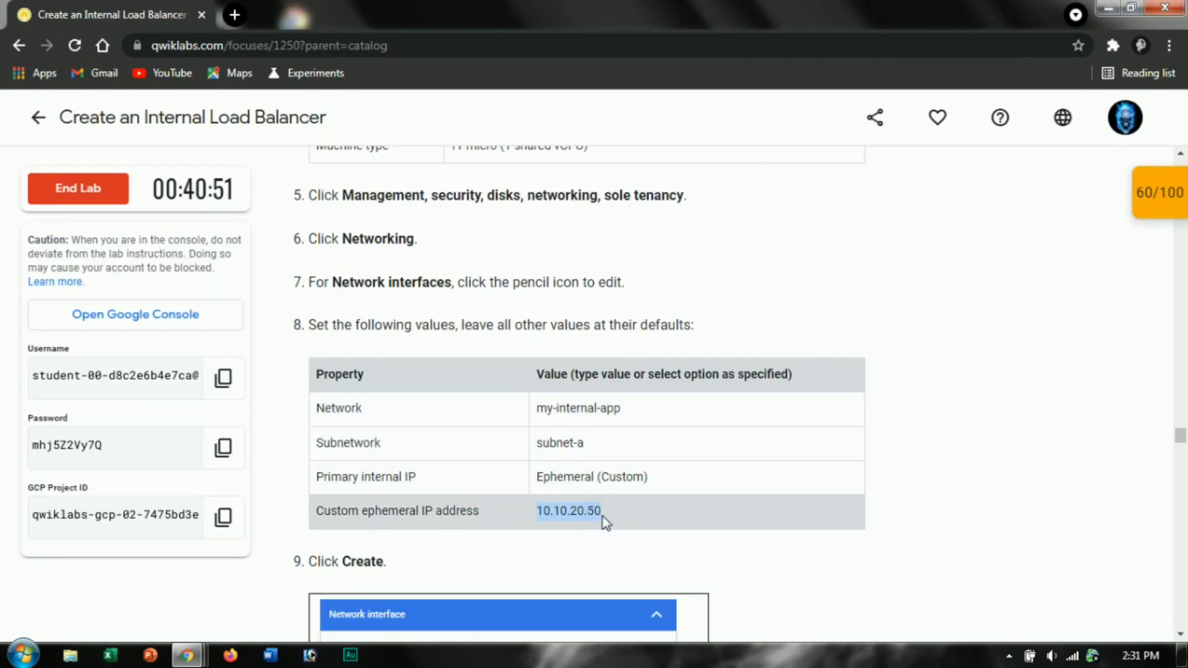
key("alt+Tab")
left_click(482, 442)
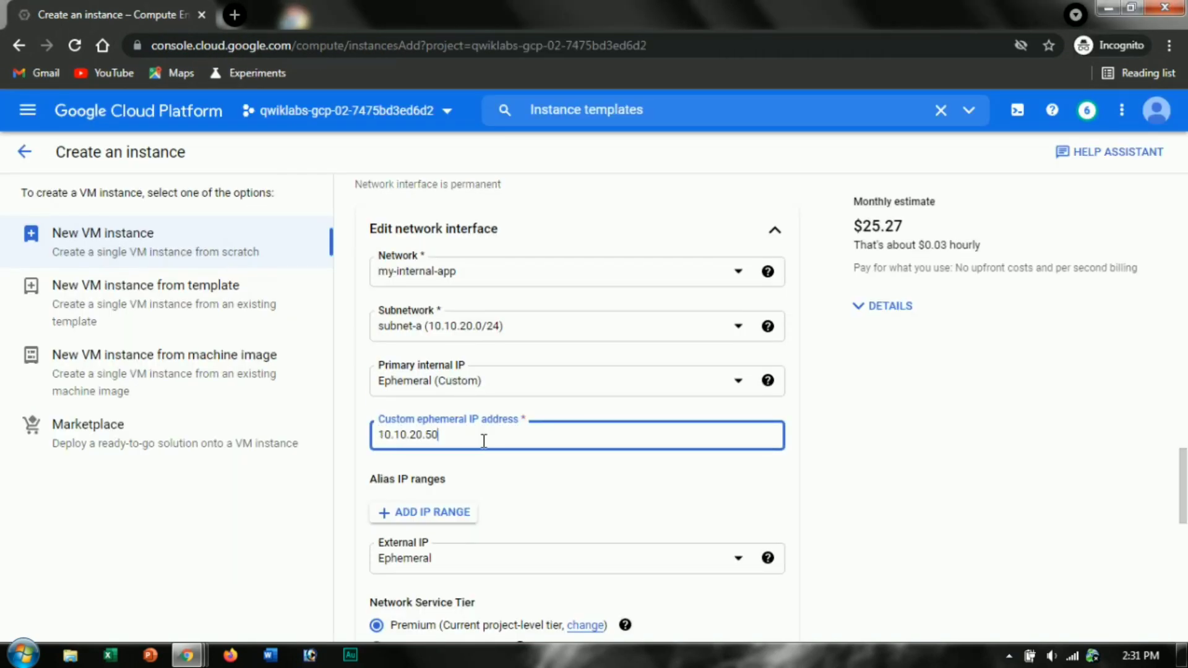
Compare the network interface settings with the lab's reference image and create the utility-vm instance.
key("alt+Tab")
scroll(495, 445, "down", 10)
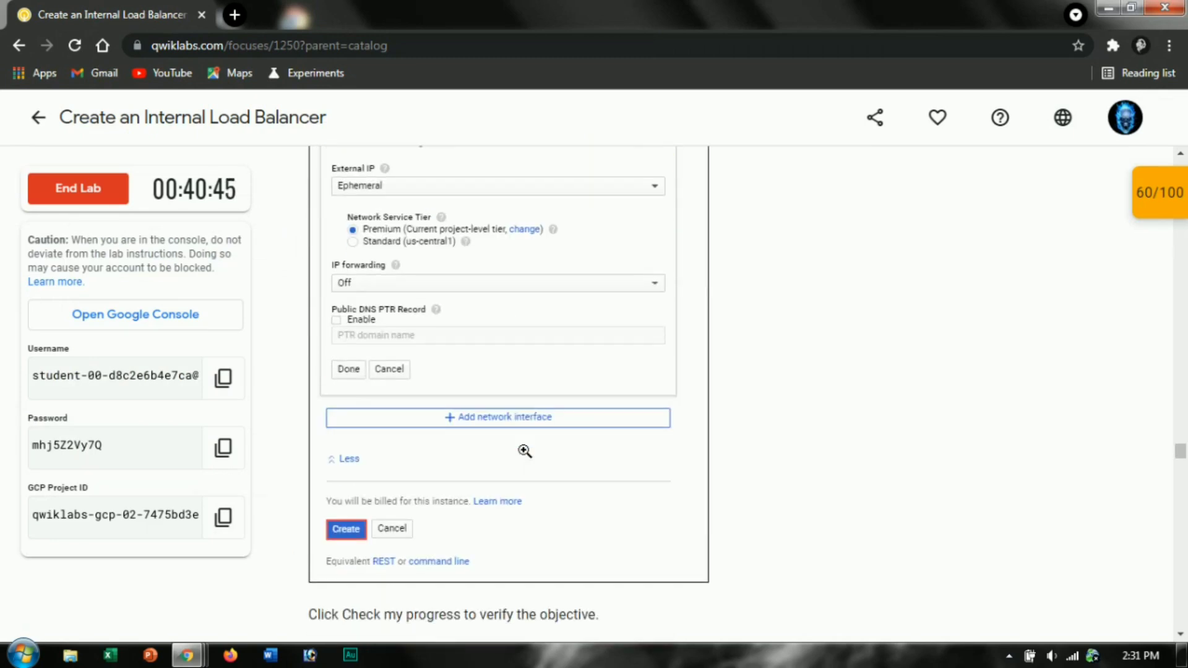
key("alt+Tab")
scroll(439, 525, "down", 10)
left_click(424, 604)
Check the lab progress for the objective on configuring instance templates and creating instance groups.
key("alt+Tab")
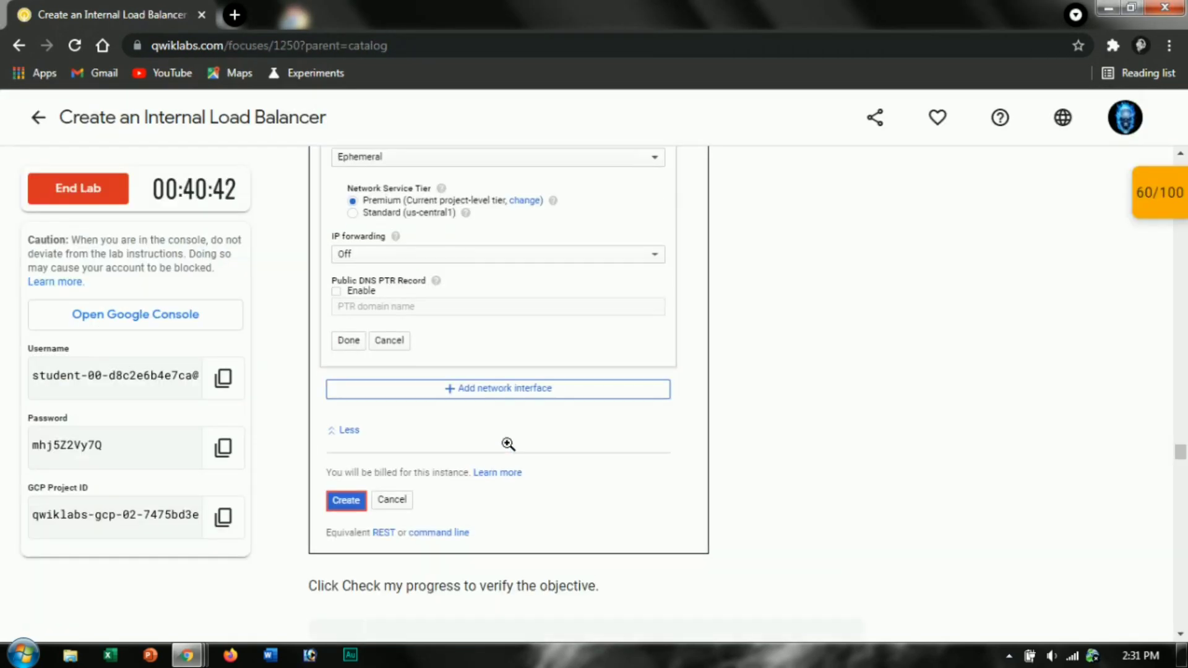
scroll(504, 433, "down", 5)
left_click(512, 276)
scroll(511, 276, "up", 2)
scroll(550, 378, "up", 1)
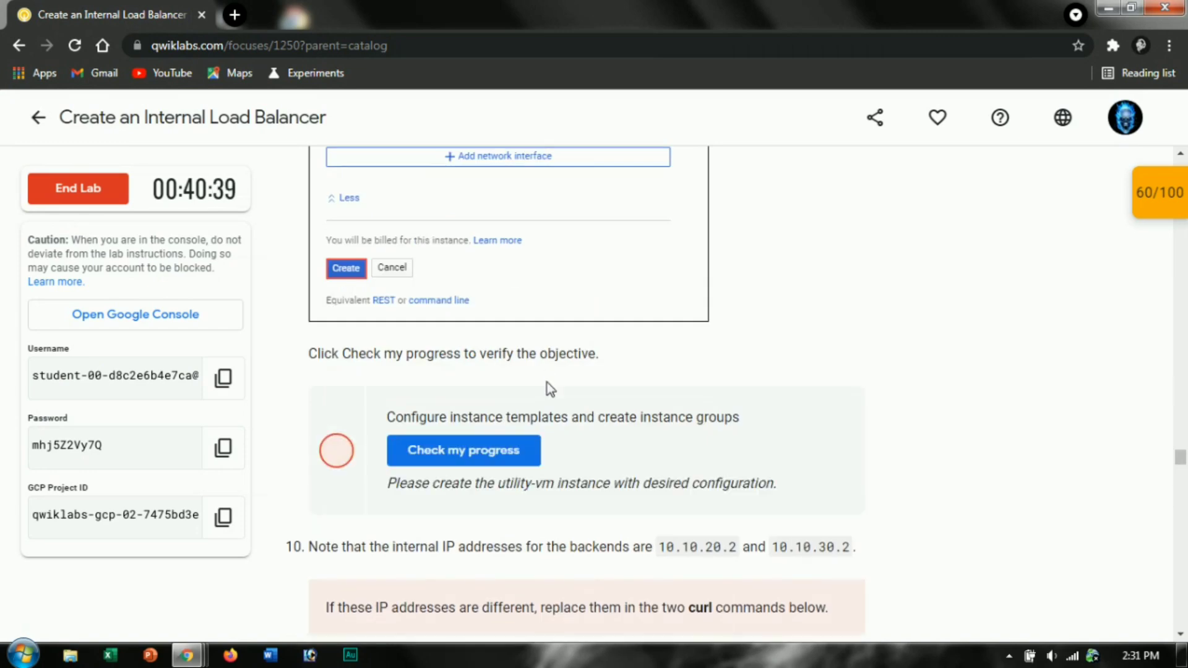
left_click(508, 453)
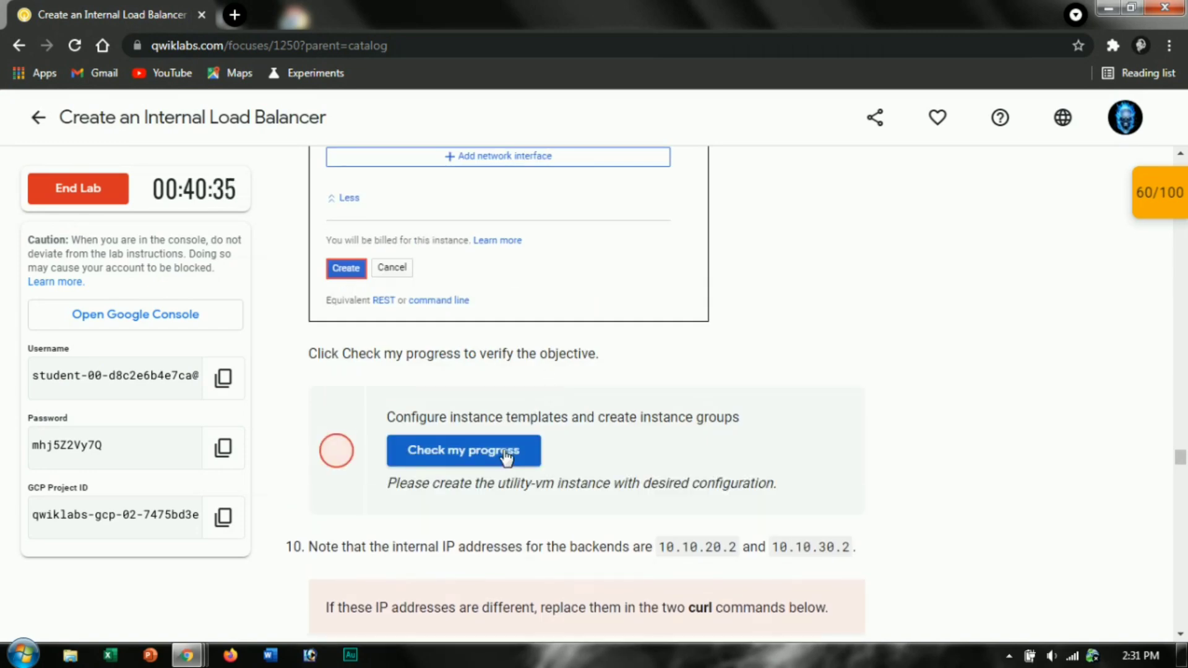
Read the lab's backend IP and curl verification steps and refresh the VM instances list to check utility-vm.
key("alt+Tab")
key("alt+Tab")
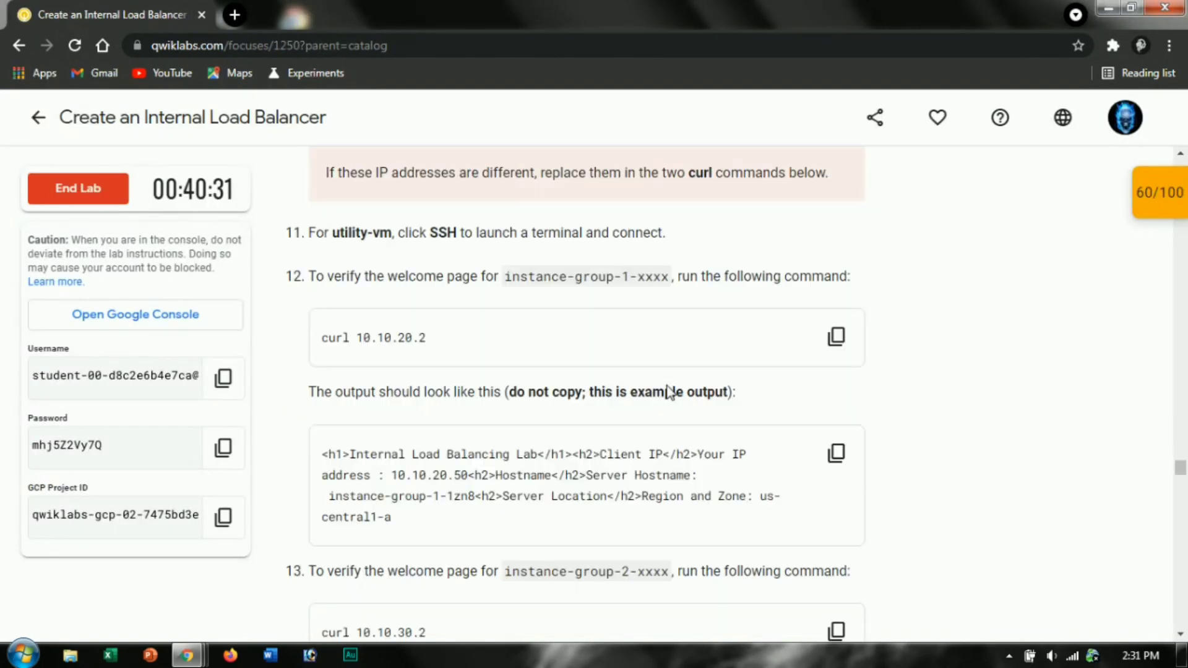
scroll(668, 385, "up", 1)
scroll(668, 385, "up", 2)
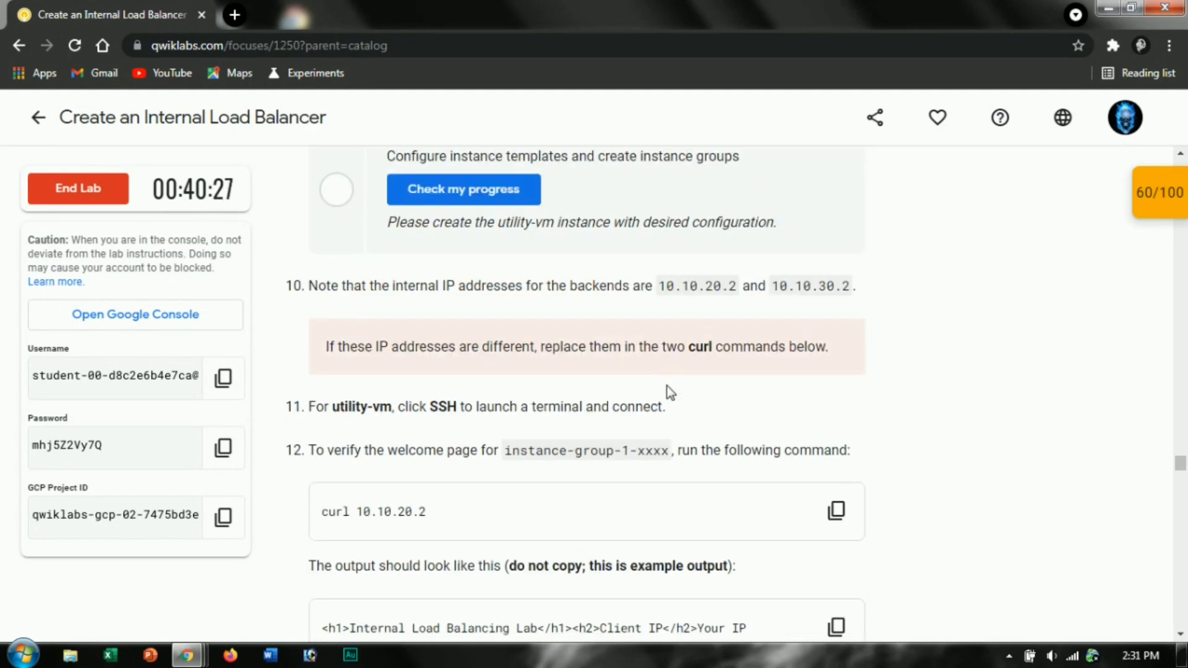
key("alt+Tab")
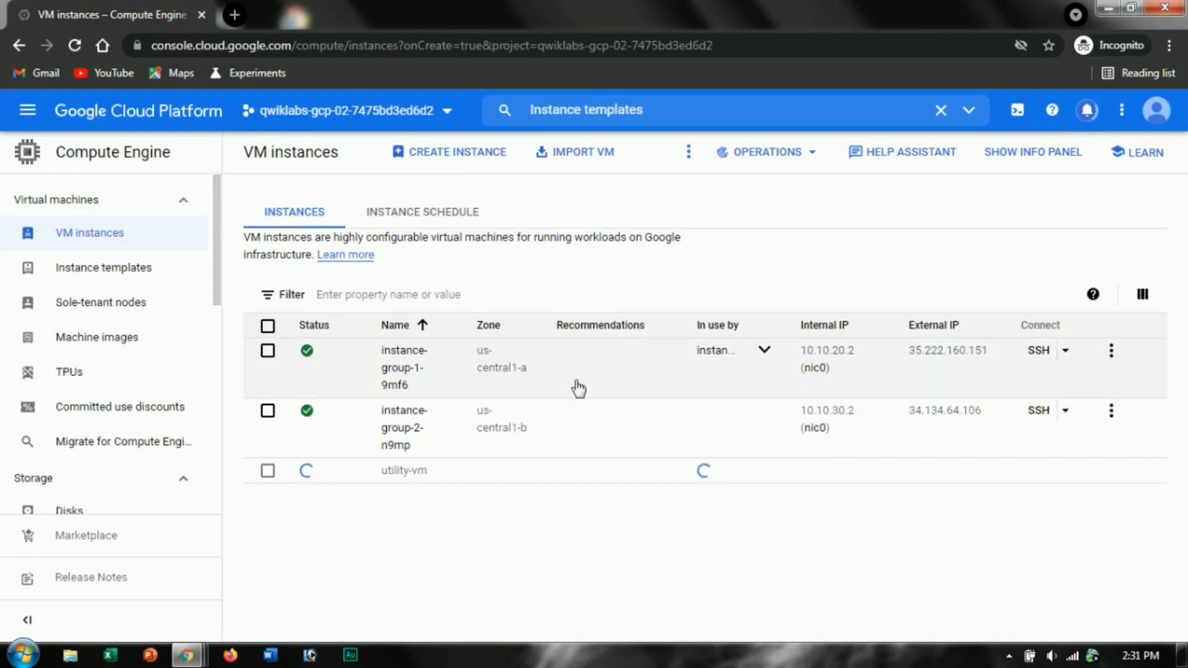
left_click(693, 152)
left_click(701, 190)
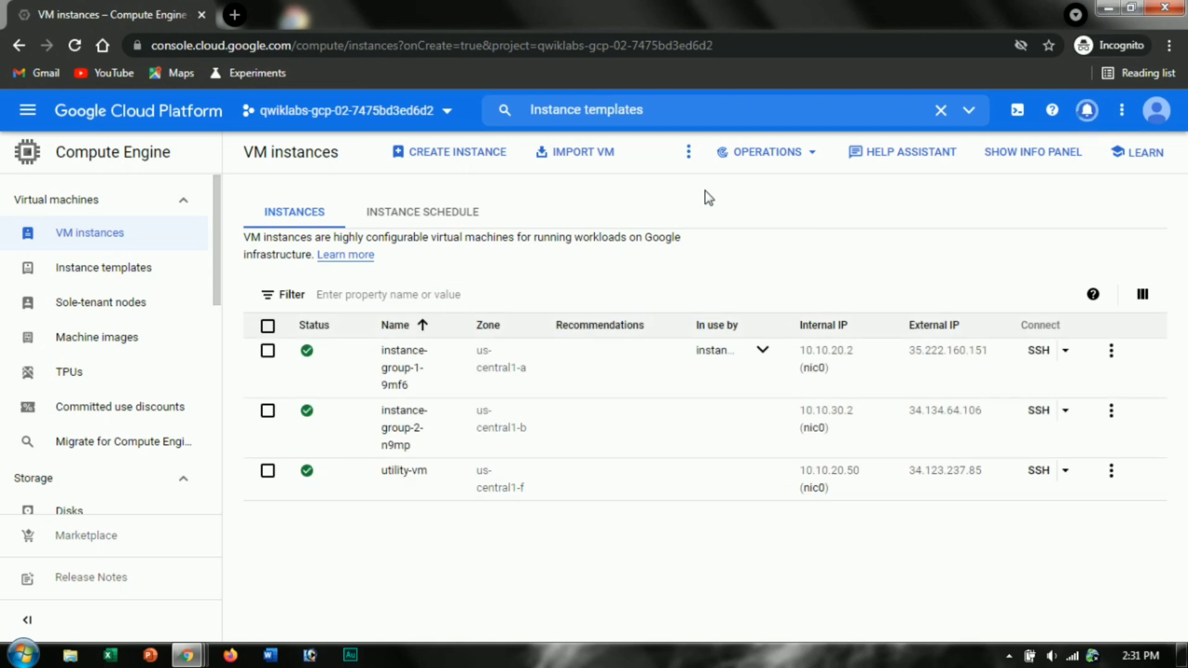
Return to the lab and recheck the progress of the instance templates and instance groups objective.
key("alt+Tab")
scroll(481, 281, "up", 2)
left_click(481, 280)
left_click(484, 282)
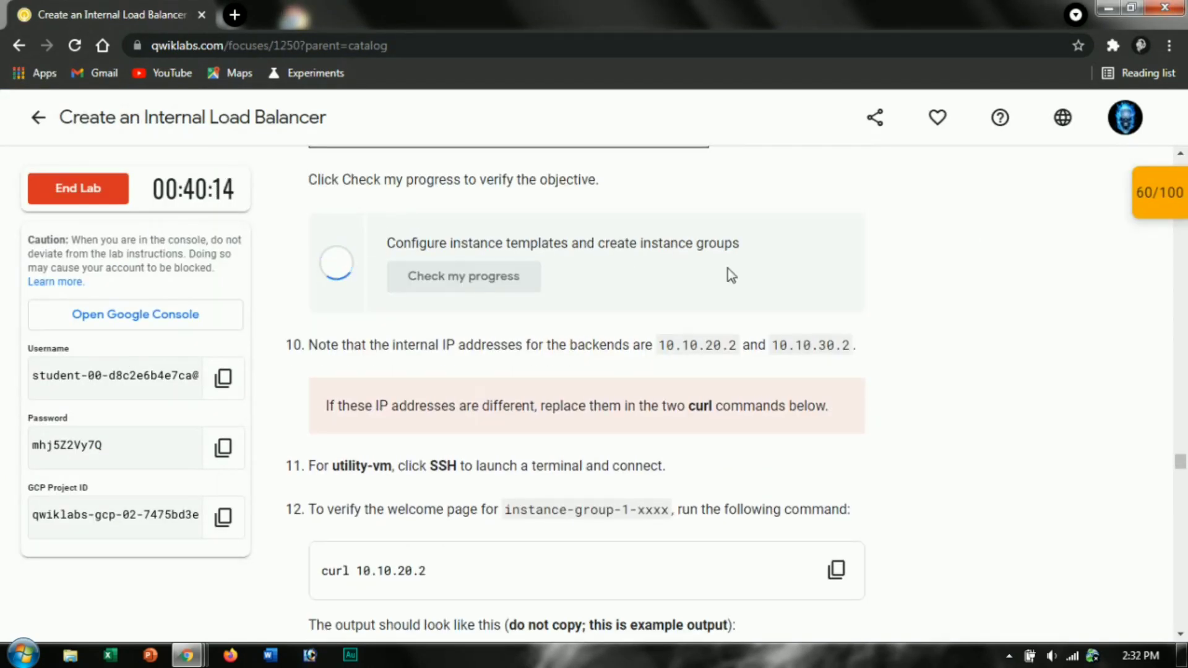
Review the lab's checkpoint scores, then close the overview and return to the utility-vm instructions.
scroll(996, 249, "up", 3)
left_click(1156, 215)
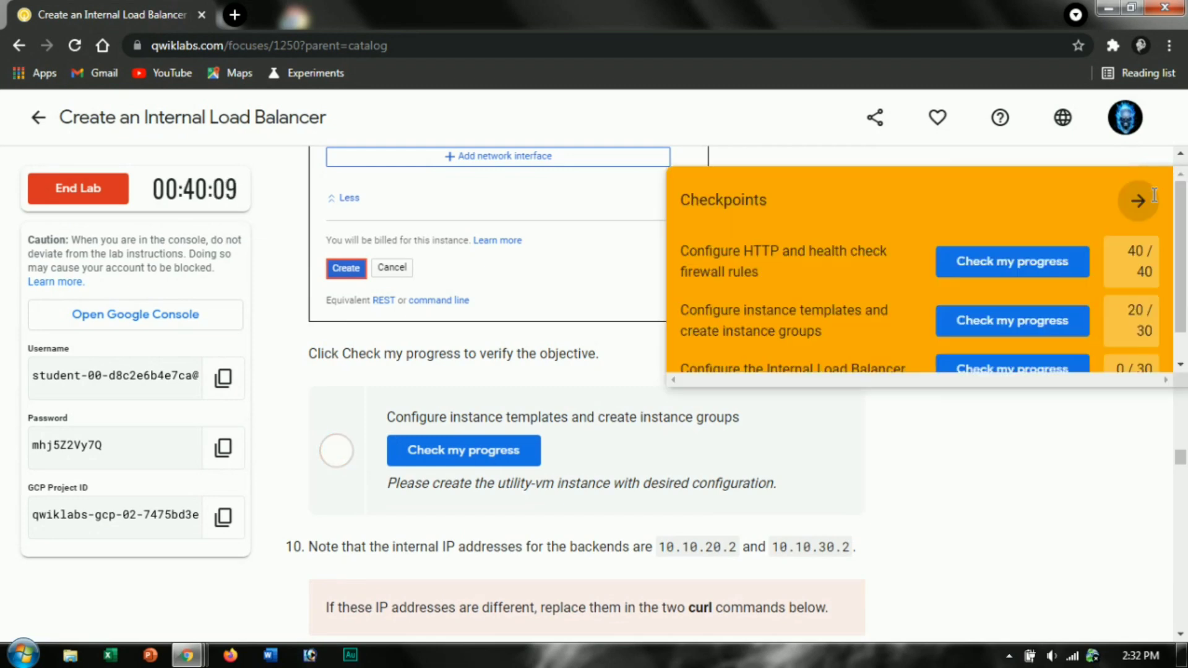
left_click(1140, 199)
scroll(603, 396, "up", 3)
scroll(603, 396, "up", 5)
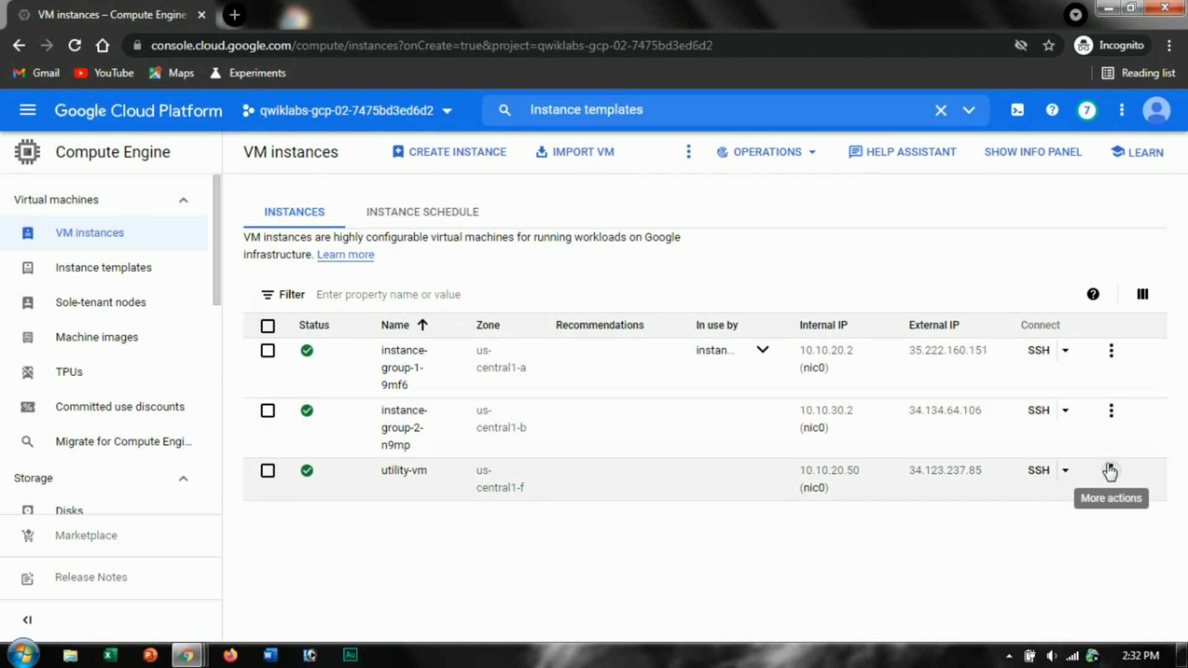
Open the utility-vm instance in edit mode in the Cloud console and compare its settings with the lab instructions.
left_click(1111, 470)
left_click(428, 474)
left_click(429, 473)
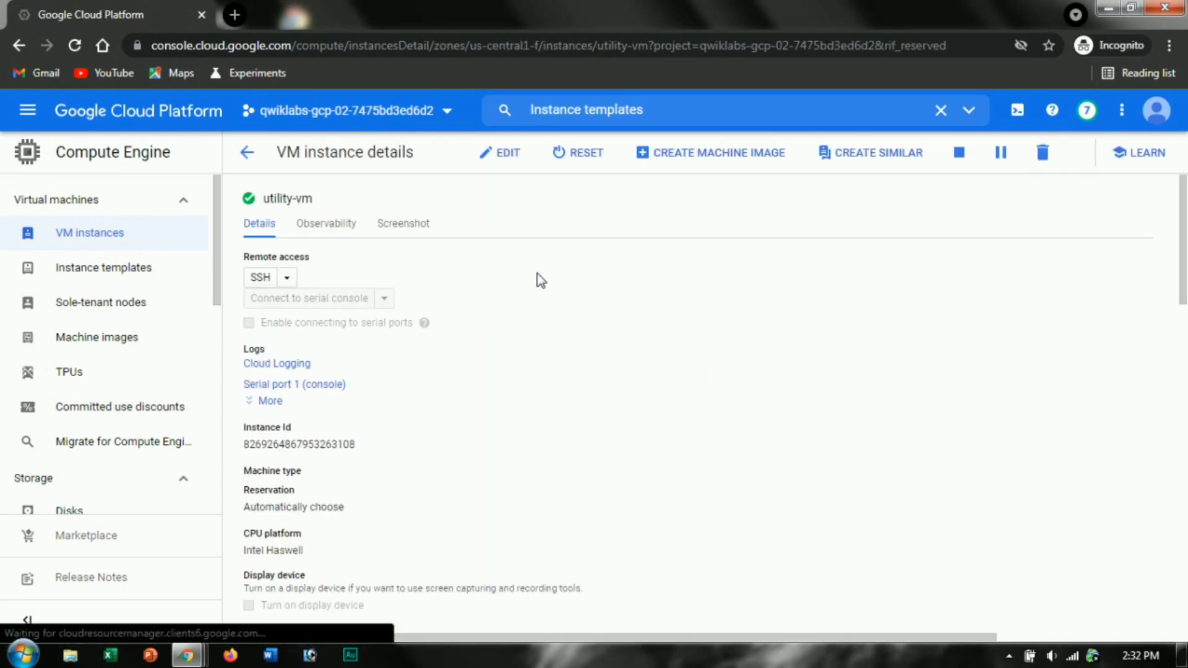
left_click(507, 155)
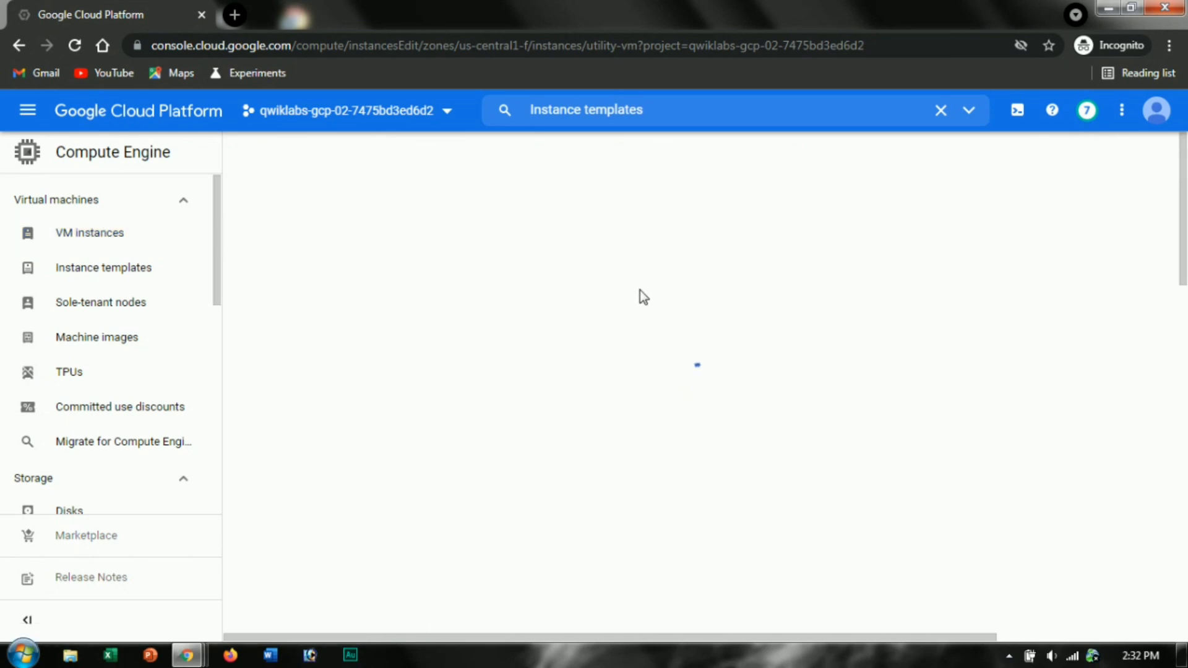
scroll(347, 296, "down", 5)
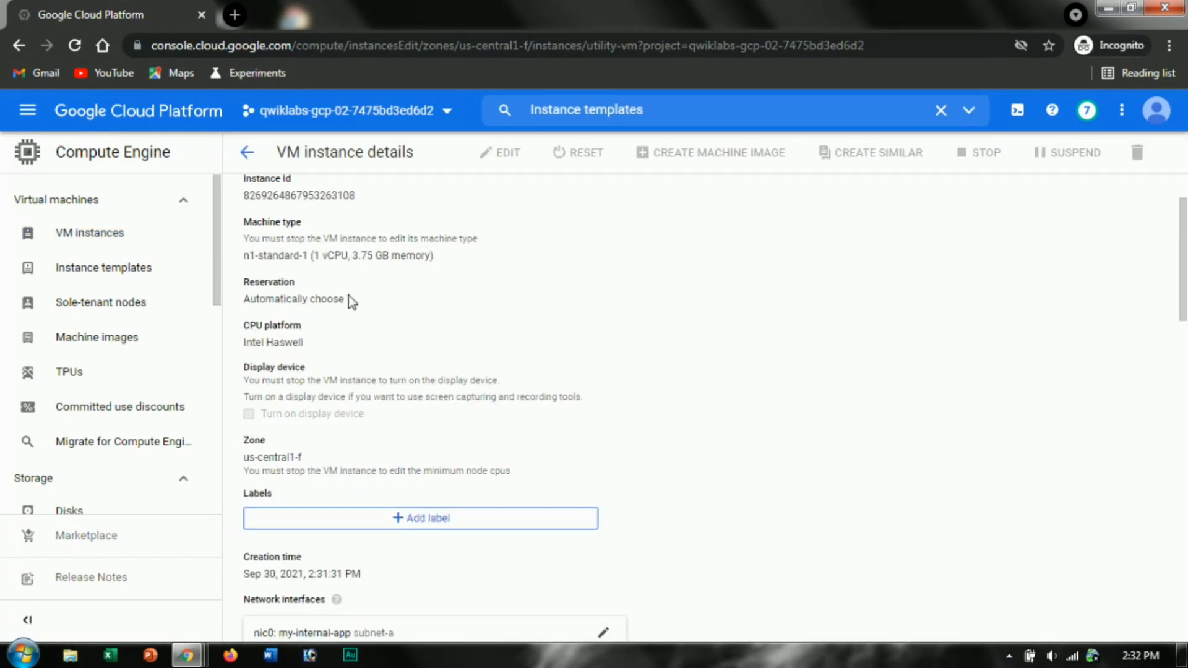
key("alt+Tab")
key("alt+Tab")
key("alt+Tab")
key("alt+Tab")
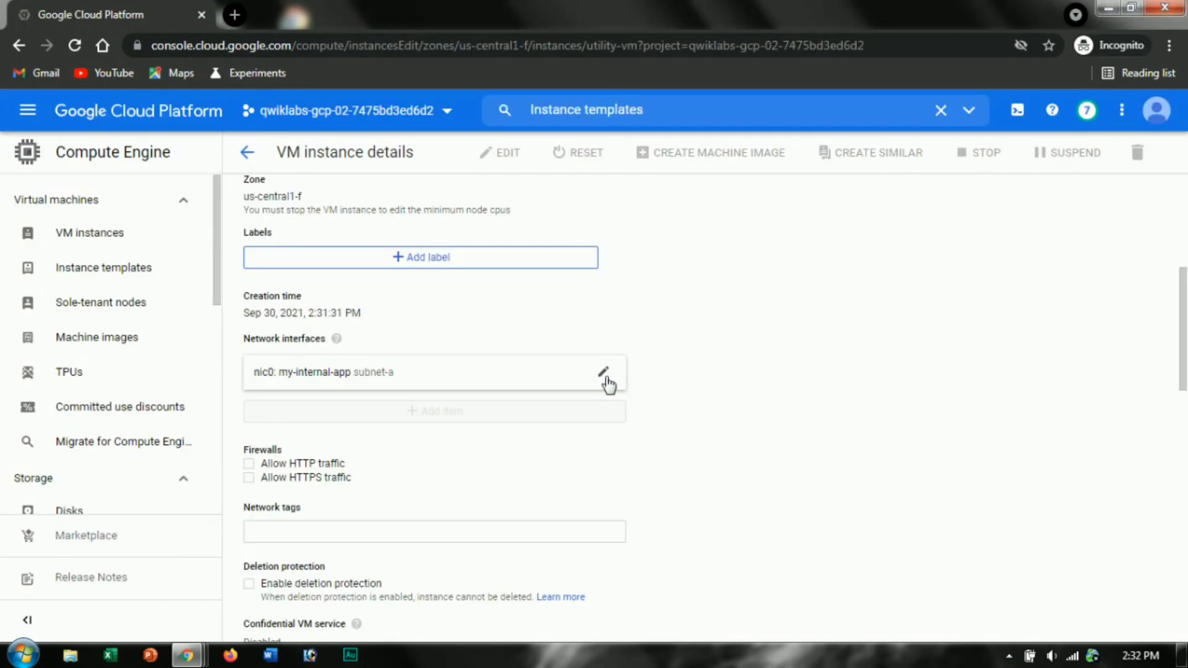
Expand utility-vm's nic0 network interface and compare its internal and external IP options with the lab's reference.
scroll(594, 361, "down", 1)
left_click(598, 291)
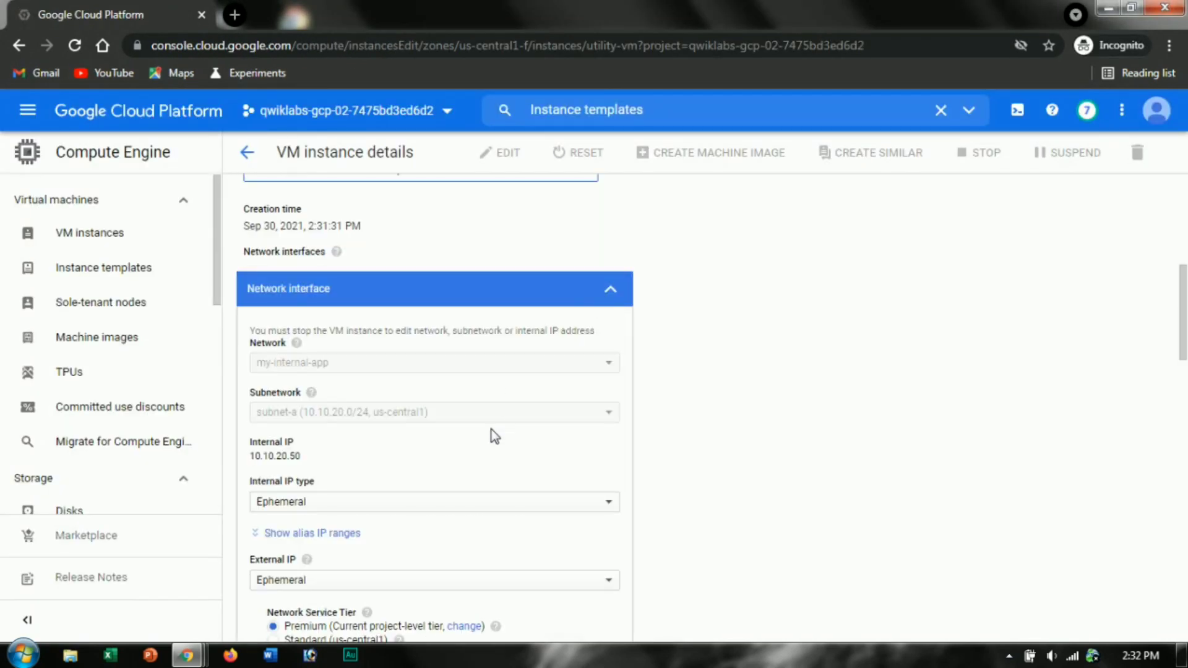
scroll(492, 429, "down", 1)
key("alt+Tab")
key("alt+Tab")
scroll(410, 443, "down", 1)
left_click(412, 407)
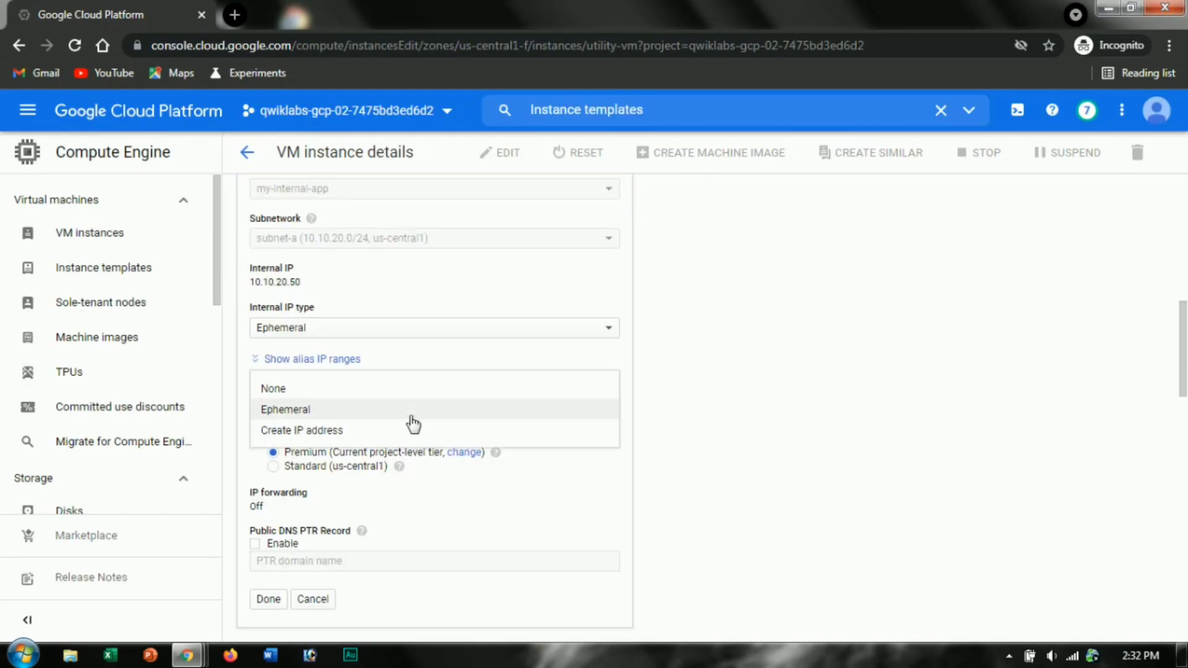
left_click(482, 416)
scroll(374, 473, "down", 1)
key("alt+Tab")
key("alt+Tab")
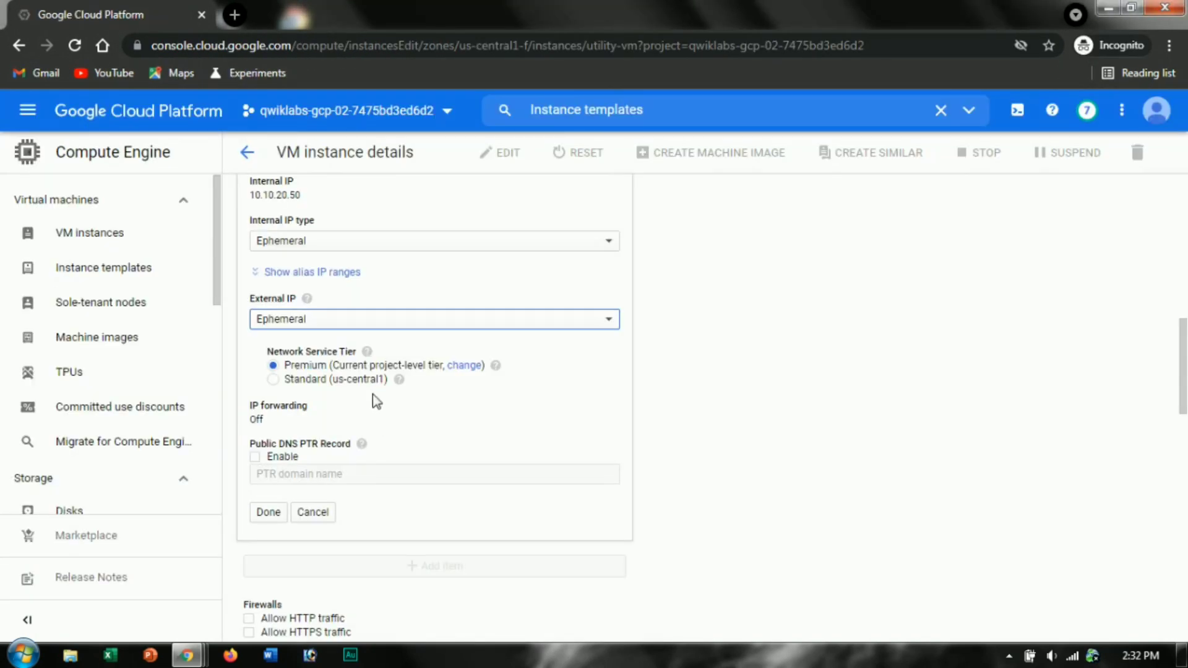
Compare the remaining utility-vm settings with the lab's reference image and recheck the instance templates and instance groups objective.
scroll(347, 390, "down", 3)
scroll(350, 385, "down", 5)
scroll(350, 385, "up", 12)
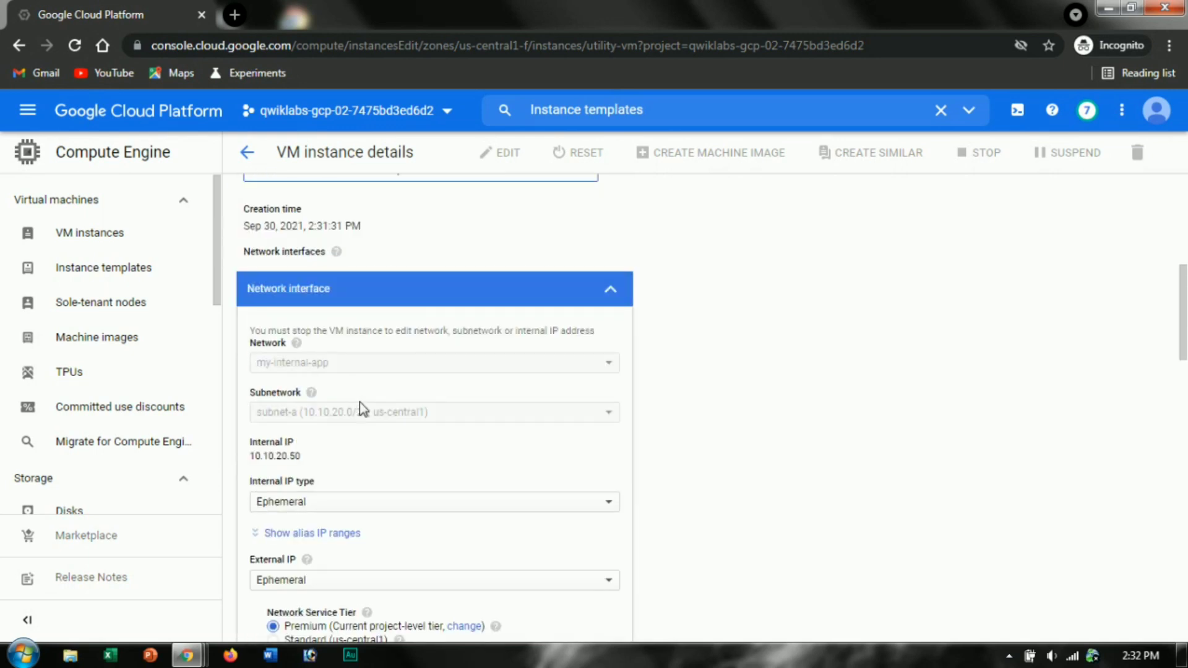
scroll(359, 402, "down", 1)
key("alt+Tab")
scroll(424, 425, "down", 1)
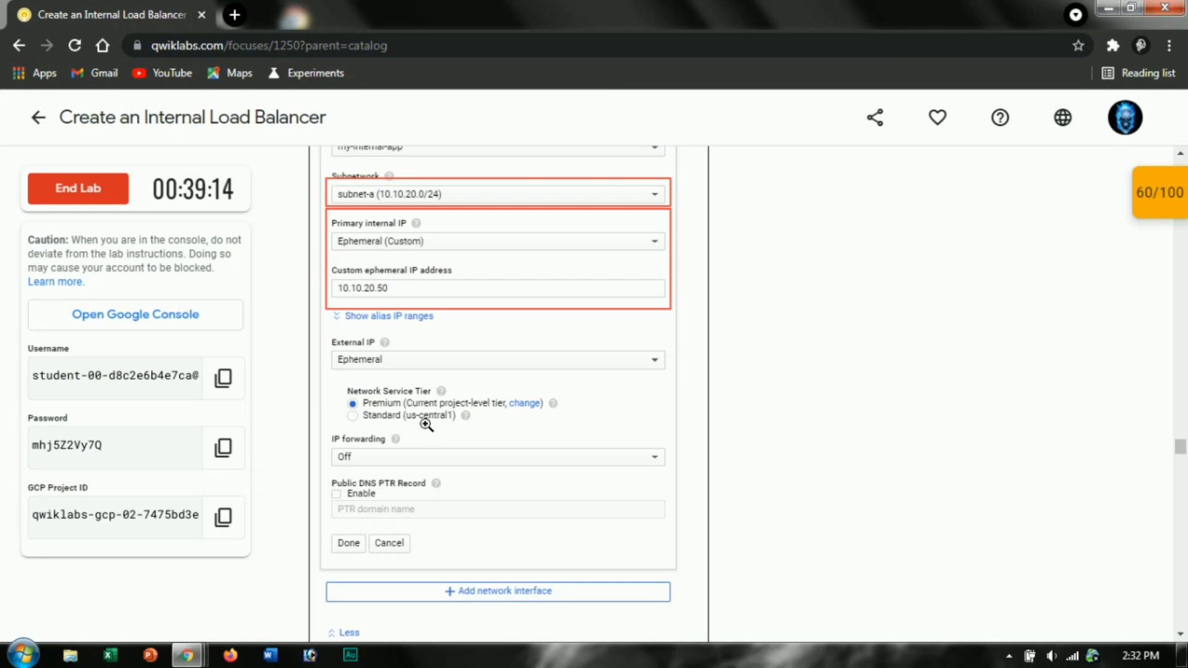
key("alt+Tab")
scroll(393, 455, "down", 3)
key("alt+Tab")
scroll(398, 446, "down", 2)
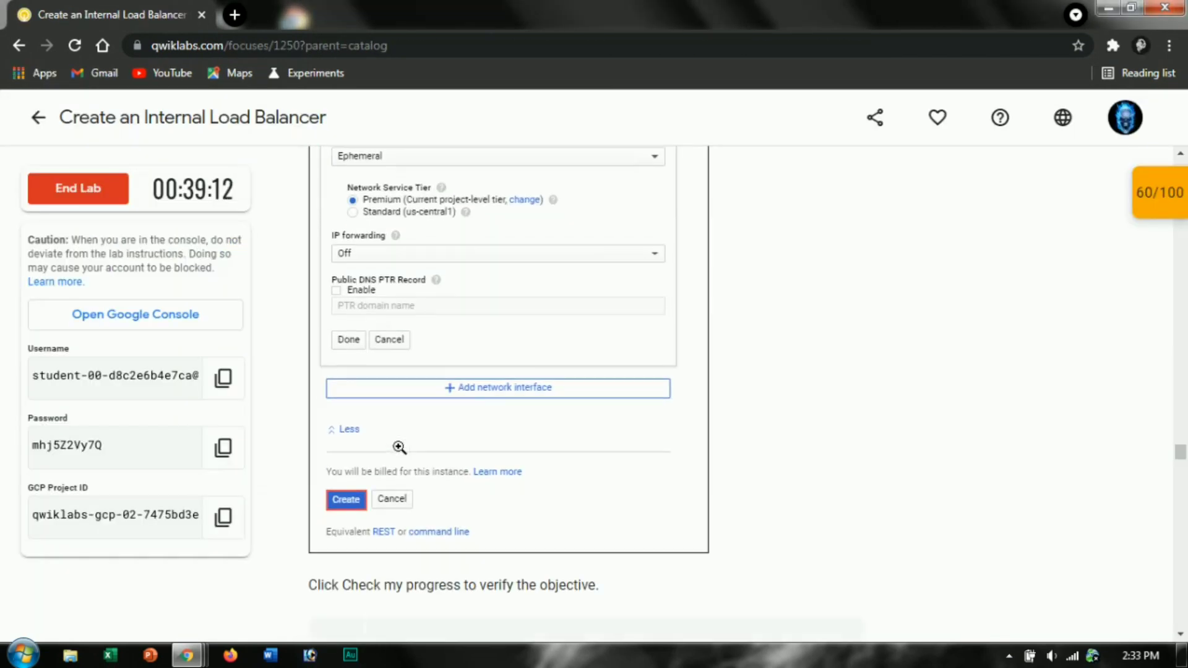
scroll(399, 448, "down", 2)
left_click(480, 545)
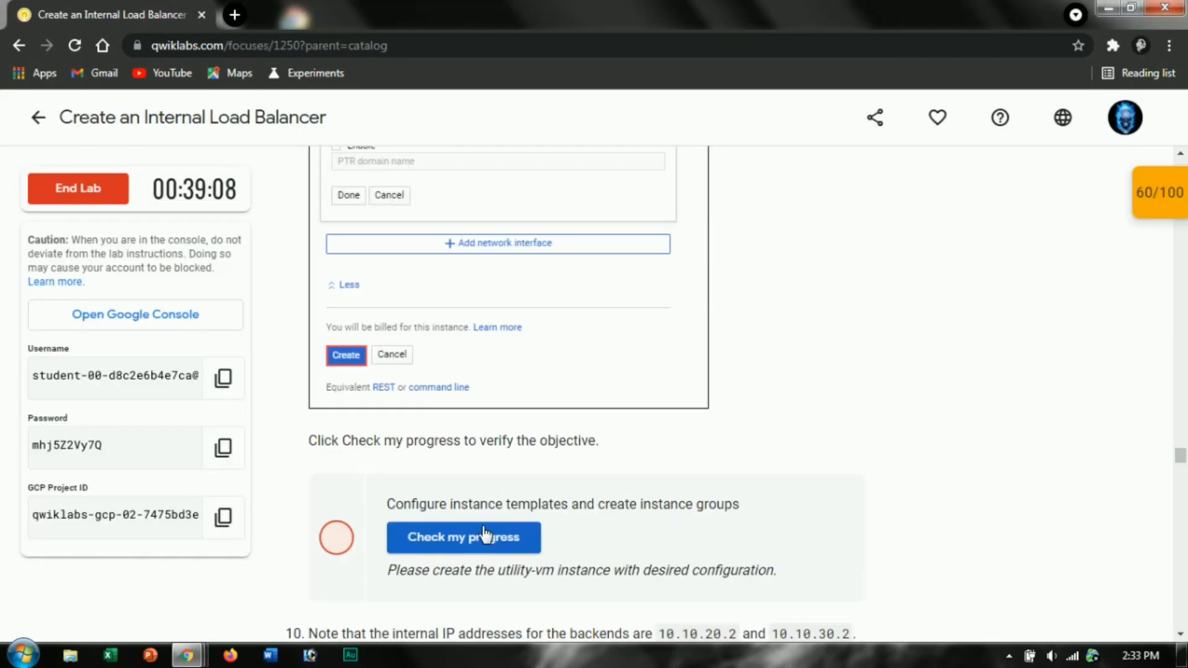
Examine utility-vm's full configuration again, from machine type to boot disk, against the lab's specified values.
key("alt+Tab")
key("alt+Tab")
scroll(495, 433, "up", 7)
key("alt+Tab")
scroll(520, 405, "up", 5)
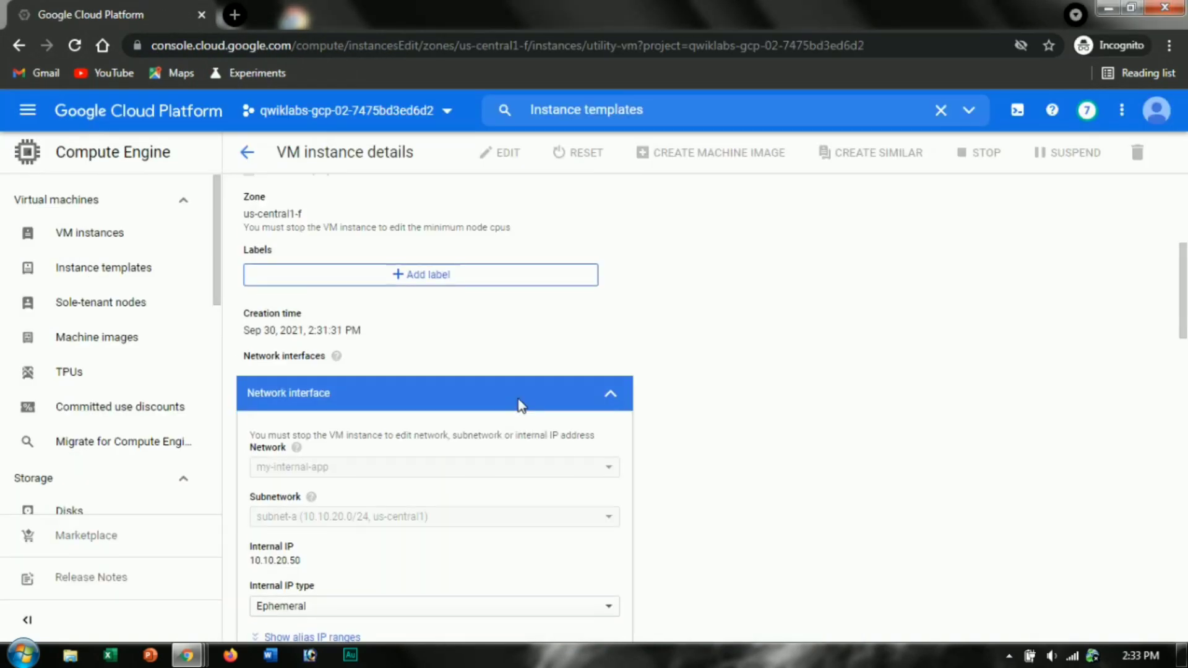
scroll(519, 405, "up", 5)
key("alt+Tab")
scroll(518, 398, "down", 6)
key("alt+Tab")
scroll(376, 485, "down", 10)
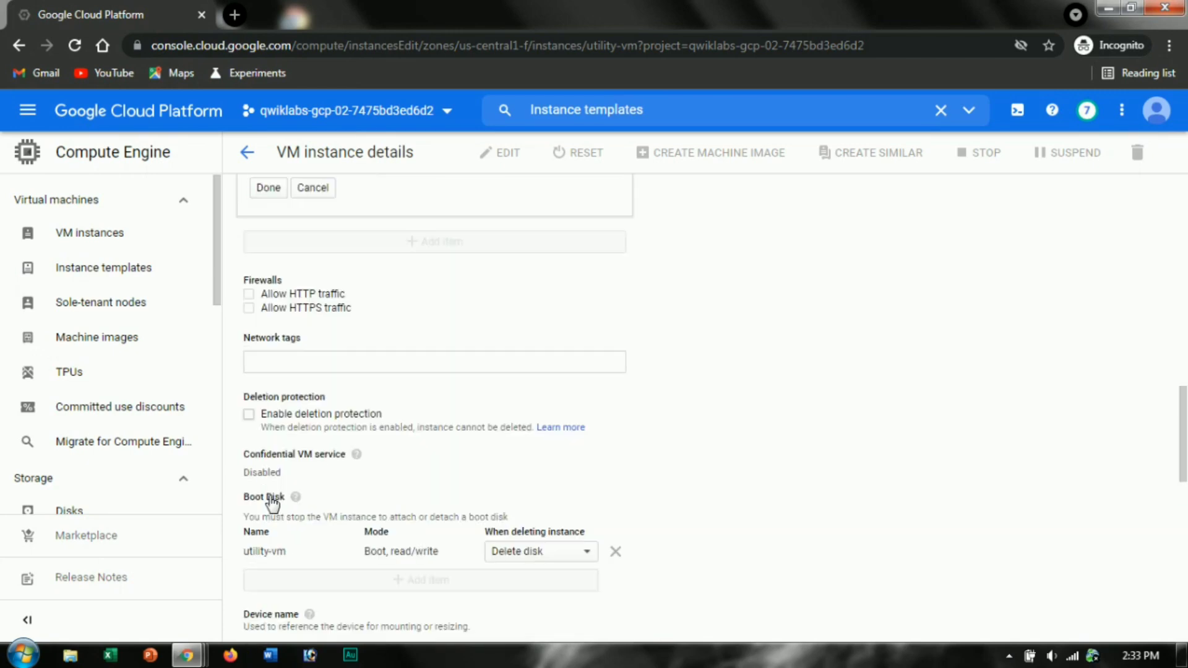
scroll(273, 504, "down", 10)
Recheck the instance templates and instance groups objective in the lab, view the checkpoint scores, and return to the network interface reference.
key("alt+Tab")
scroll(569, 415, "down", 10)
left_click(500, 277)
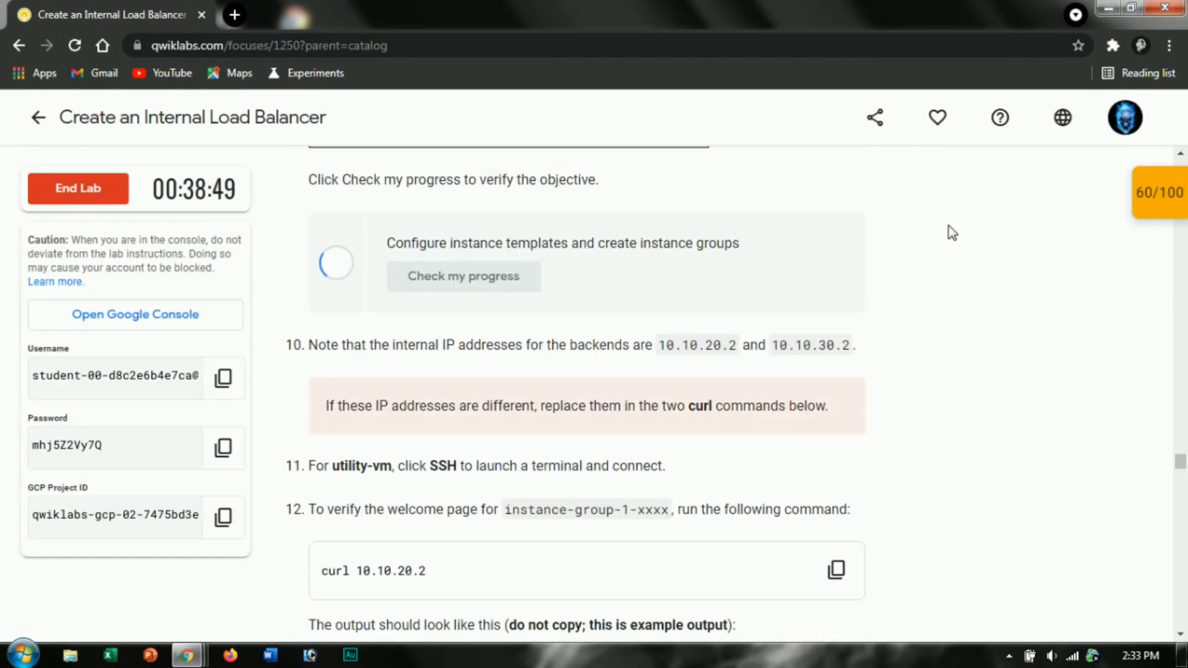
left_click(1137, 194)
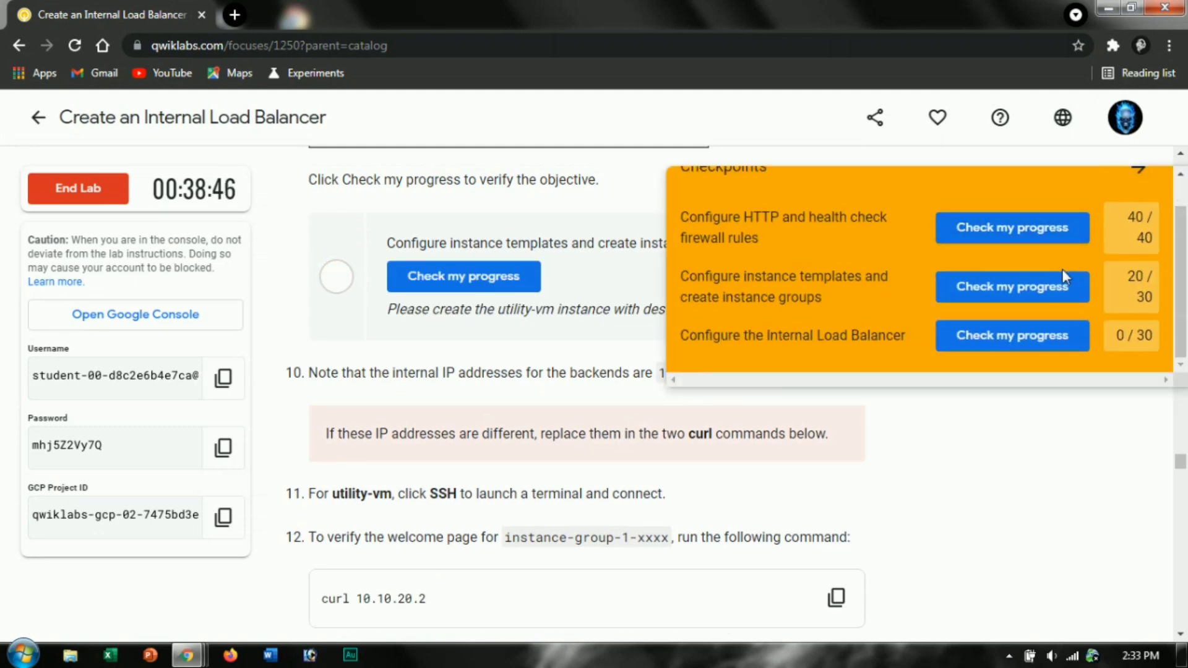
scroll(551, 335, "up", 4)
scroll(551, 335, "up", 15)
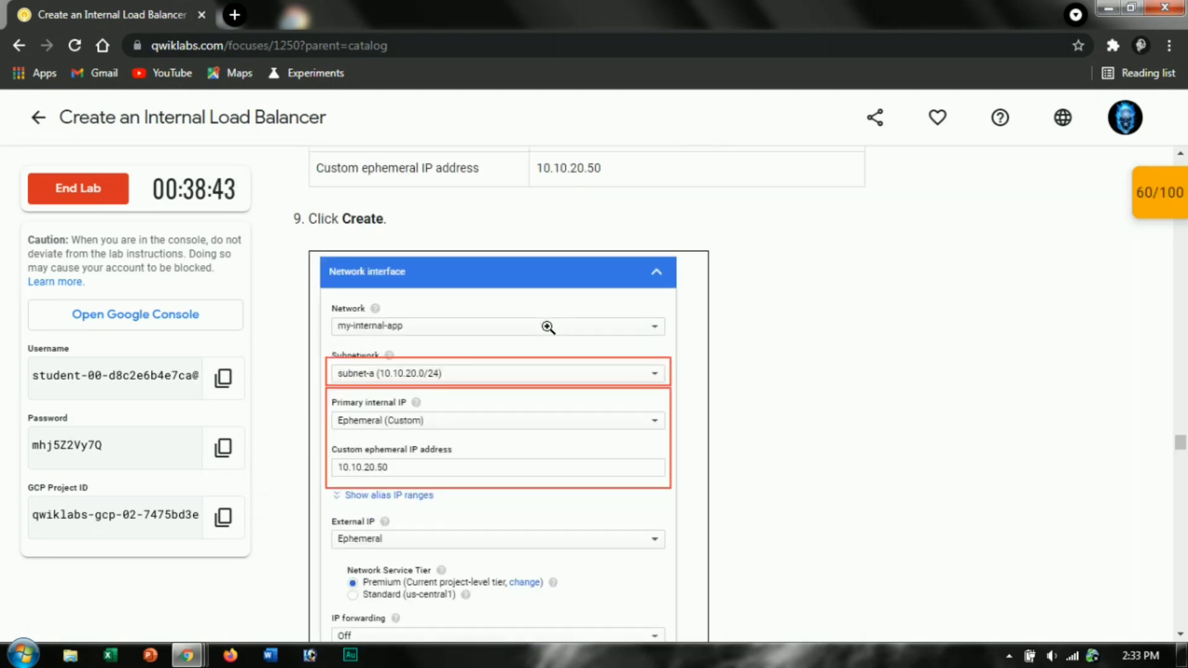
Delete the utility-vm instance in the Cloud console and refresh the VM instances list.
key("alt+Tab")
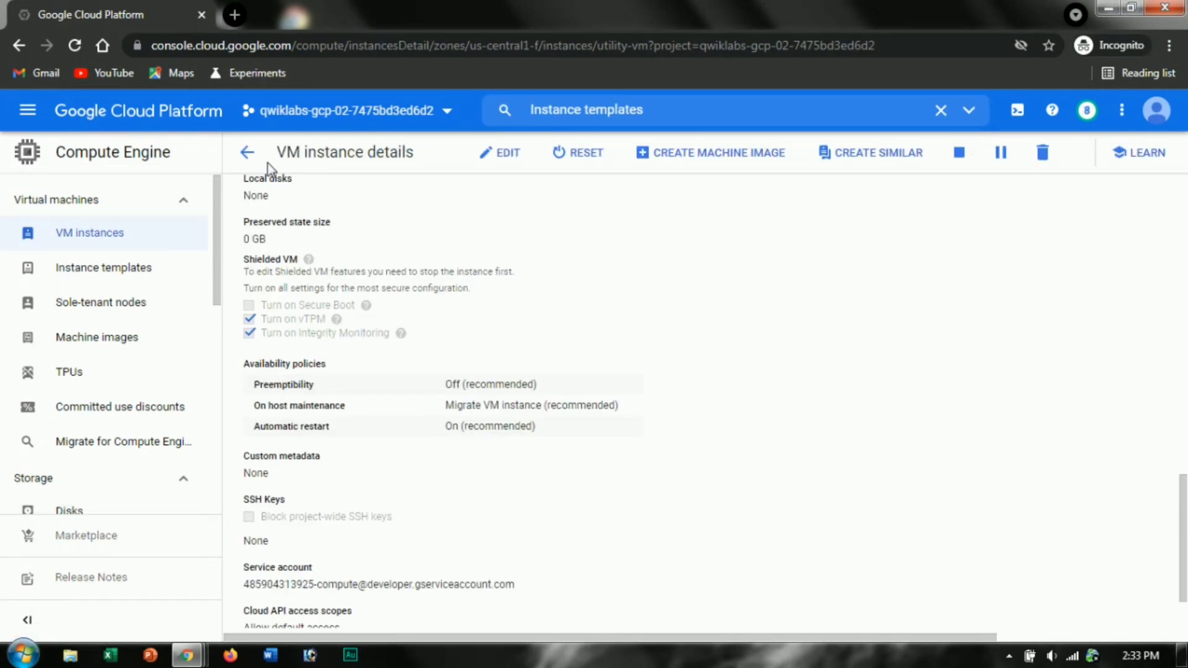
left_click(1042, 152)
left_click(792, 409)
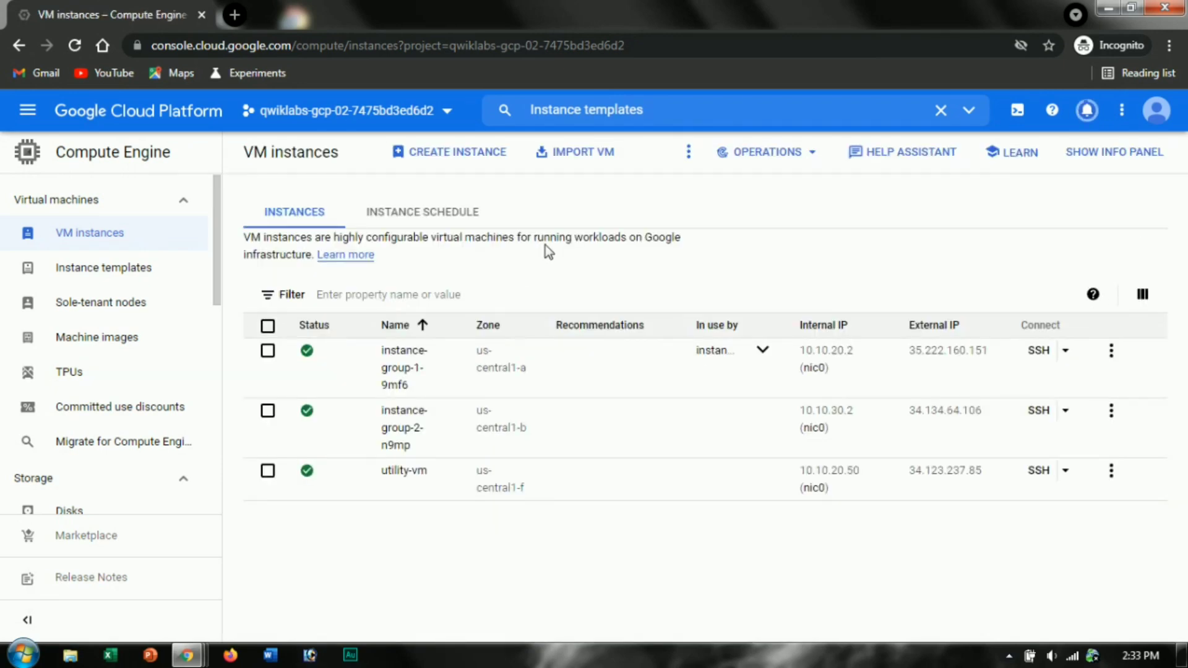
left_click(684, 152)
left_click(689, 193)
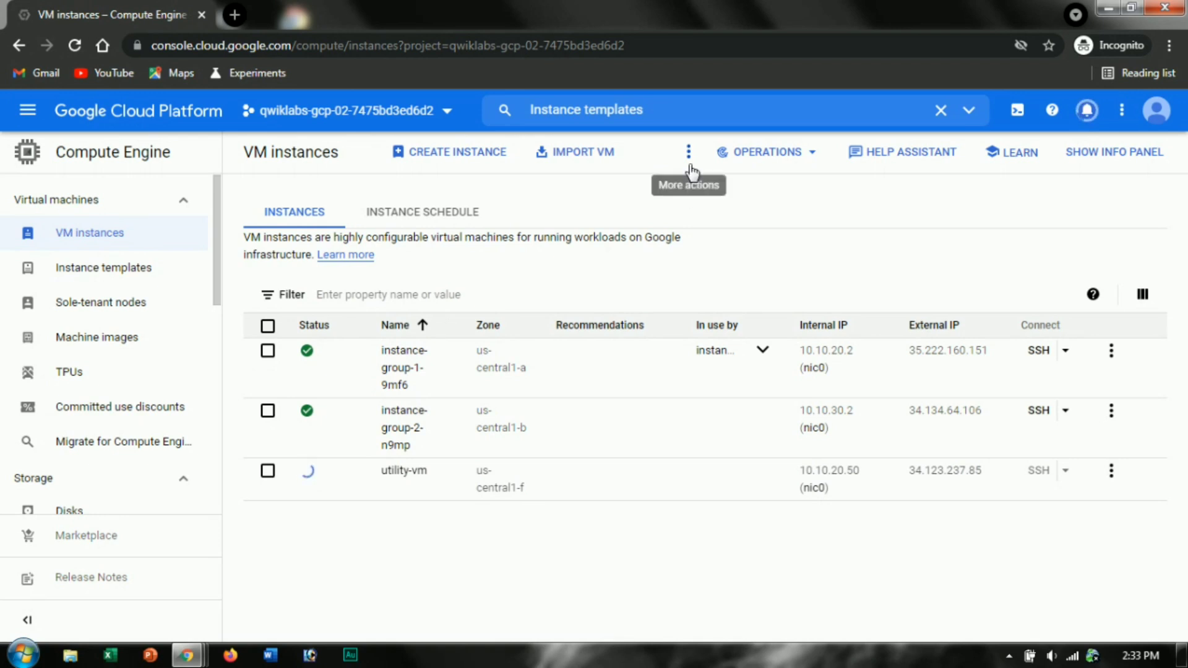
left_click(688, 154)
left_click(709, 193)
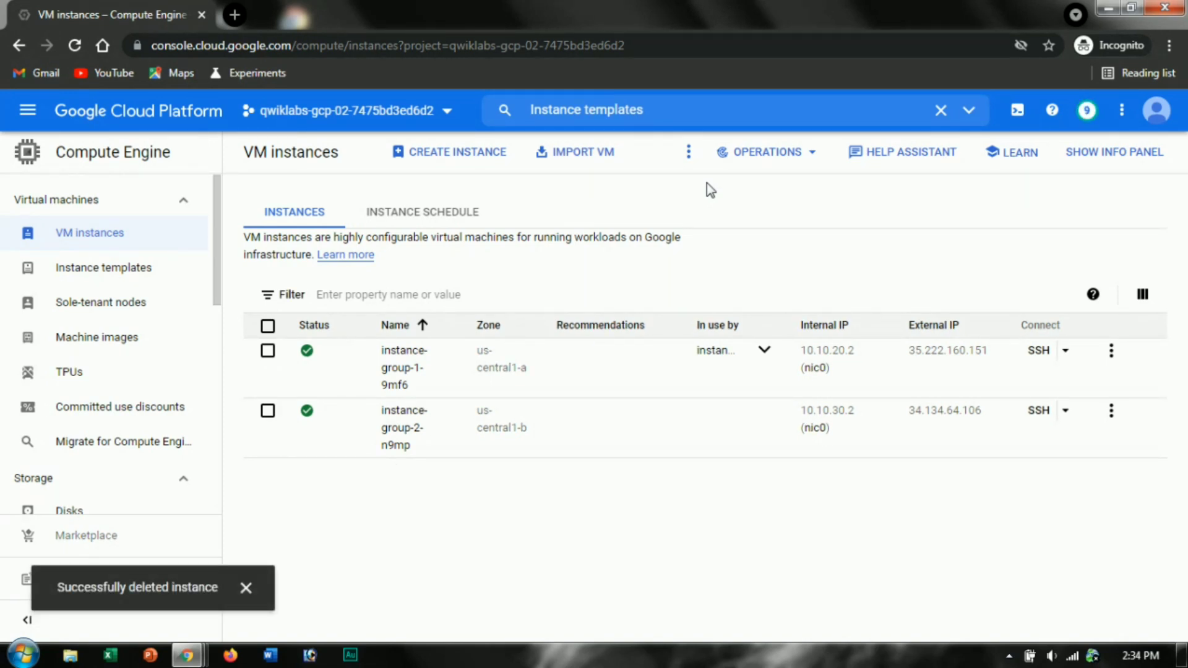
Start creating a new VM instance and name it utility-vm, following the lab's Verify the backends section.
left_click(477, 158)
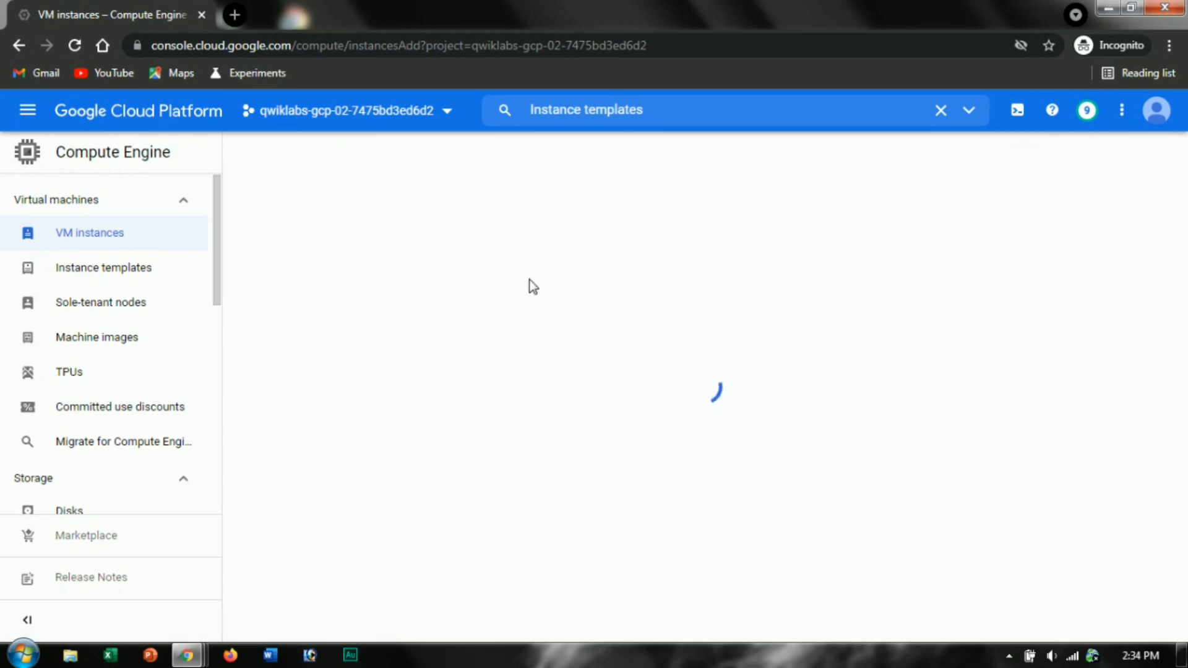
key("alt+Tab")
scroll(500, 276, "up", 9)
scroll(500, 276, "down", 6)
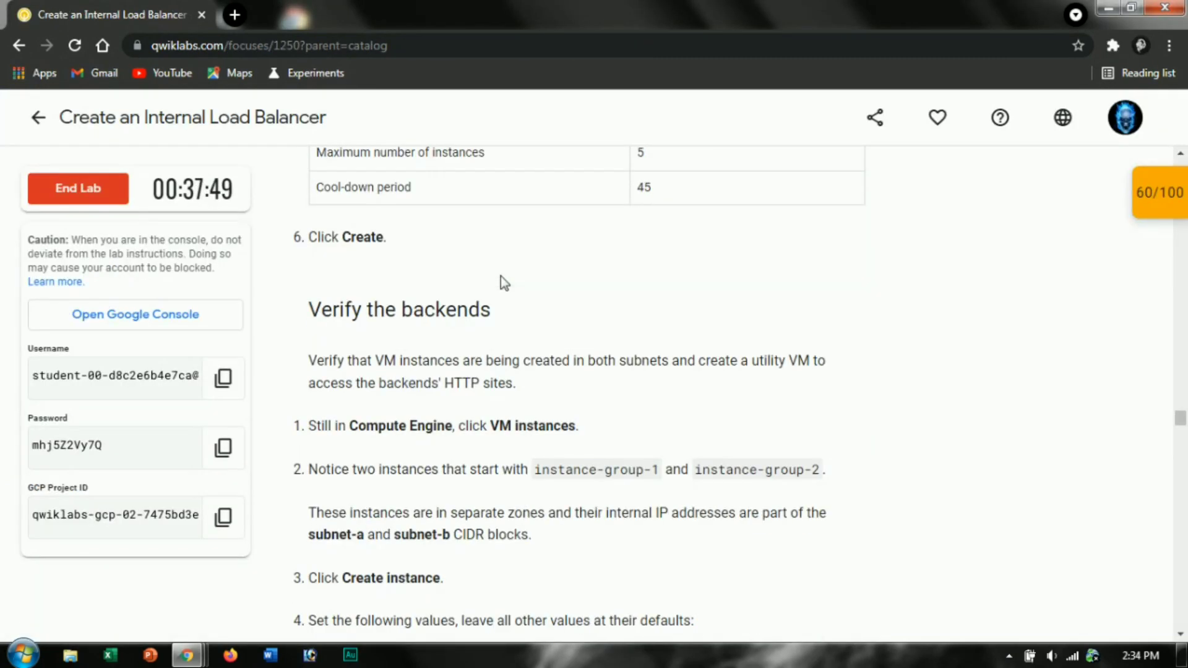
scroll(542, 316, "down", 1)
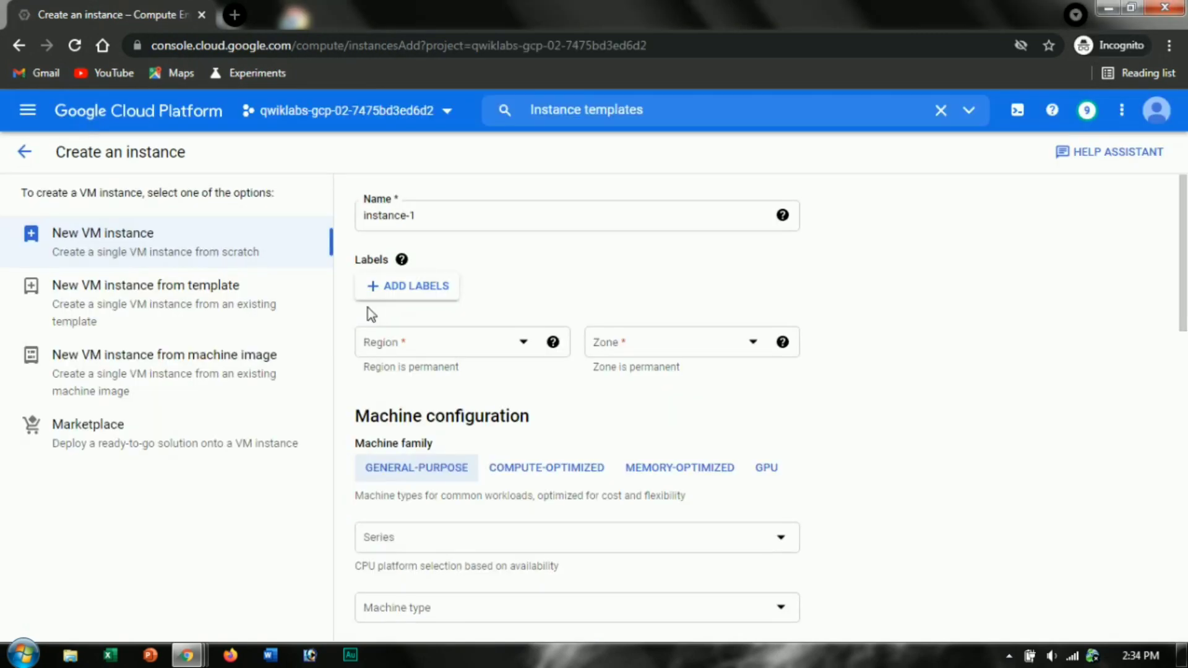
left_click(420, 220)
key("ctrl+a")
type("utility-vm")
Set the new instance's region to us-central1 (Iowa) and its zone to us-central1-f.
scroll(499, 377, "down", 1)
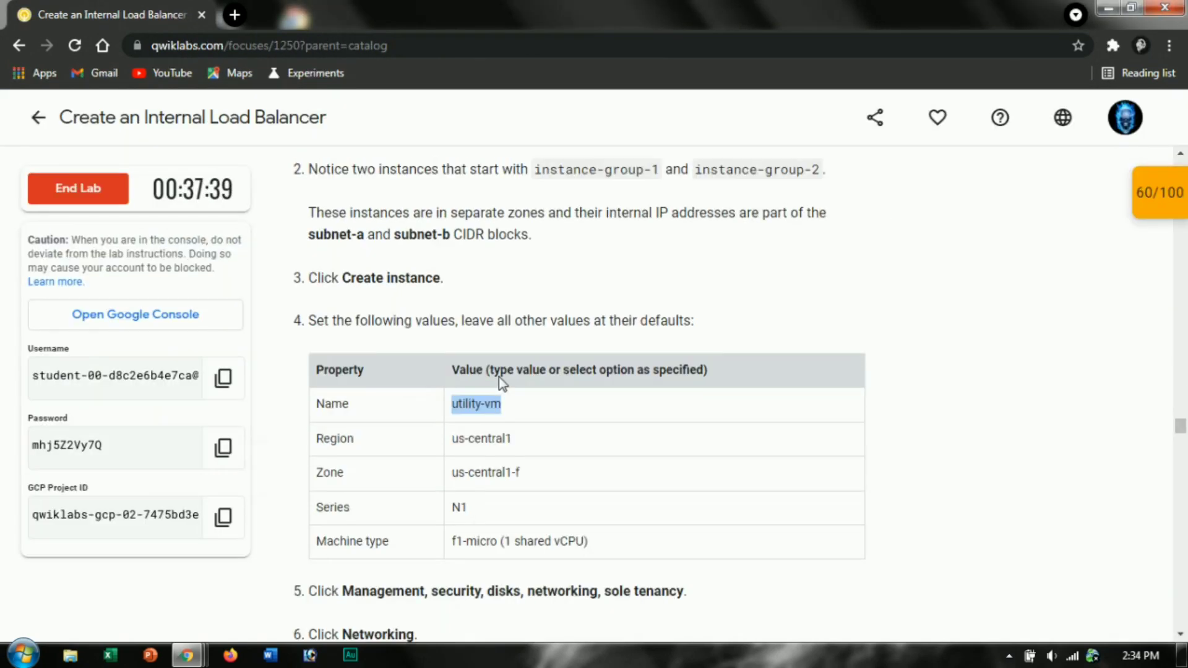
key("alt+Tab")
left_click(488, 342)
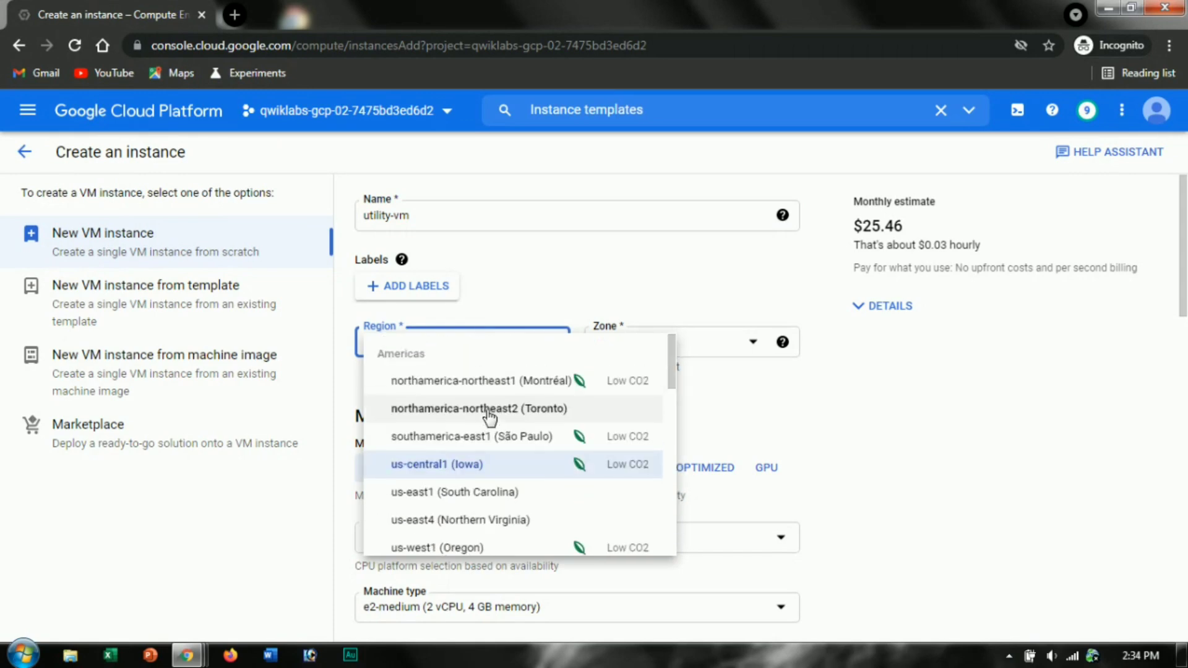
left_click(482, 464)
left_click(645, 337)
left_click(638, 408)
Set the machine series to N1 and check the choice against the lab's value table.
key("alt+Tab")
key("alt+Tab")
scroll(404, 484, "down", 1)
left_click(433, 450)
left_click(545, 443)
key("alt+Tab")
key("alt+Tab")
key("alt+Tab")
key("alt+Tab")
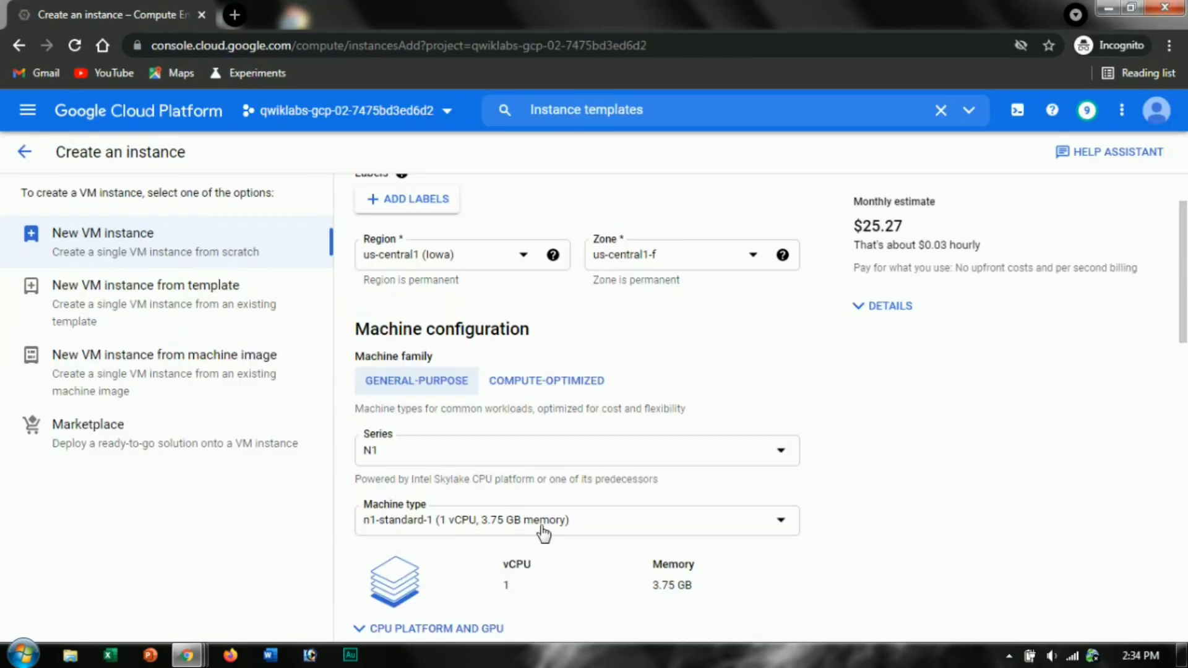
Set the machine type to f1-micro (1 shared vCPU) as specified in the lab.
left_click(542, 523)
key("alt+Tab")
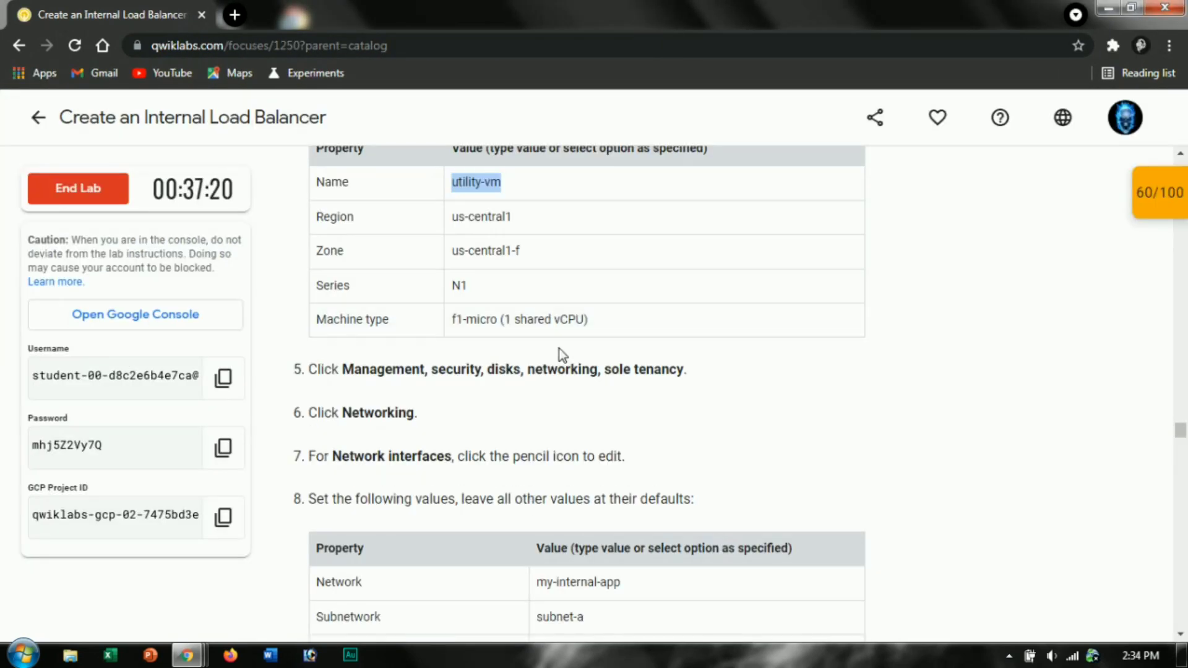
key("alt+Tab")
scroll(504, 454, "down", 1)
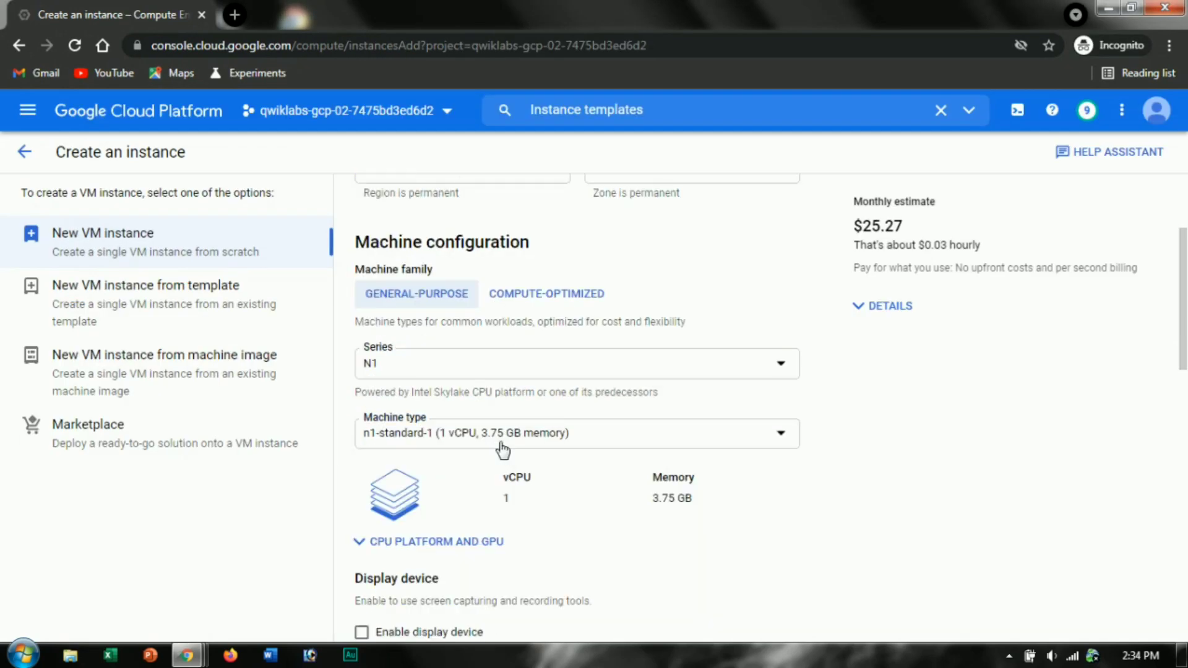
left_click(498, 430)
left_click(485, 321)
key("alt+Tab")
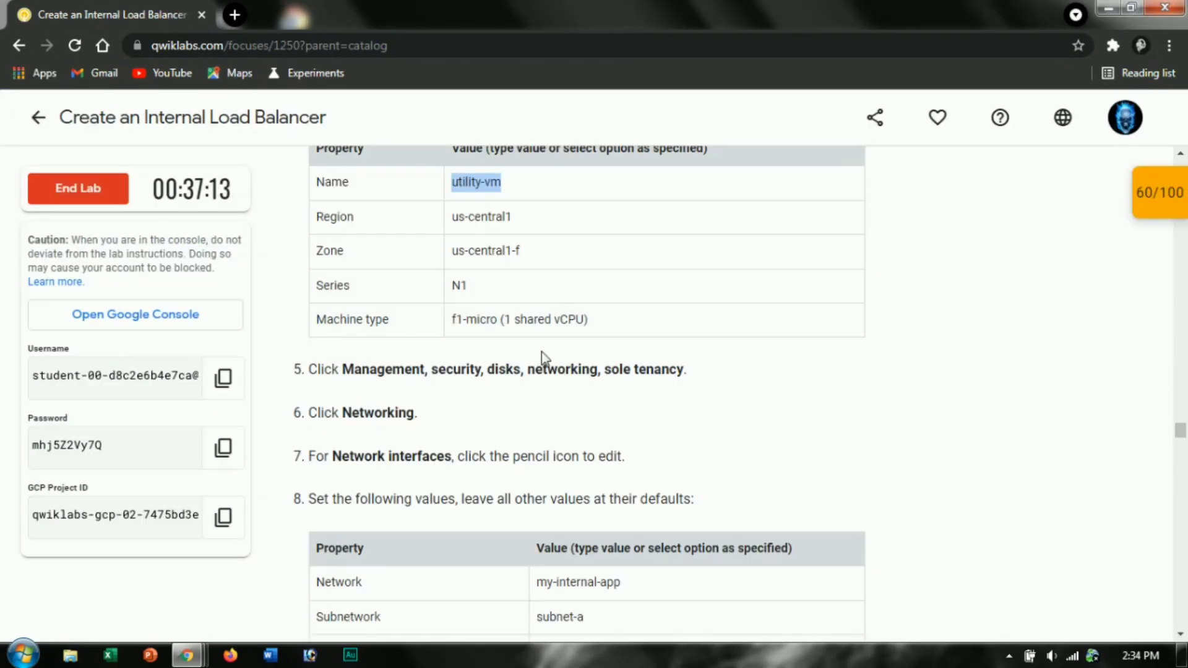
Expand the new instance's networking options and open the default network interface for editing.
key("alt+Tab")
scroll(477, 417, "down", 10)
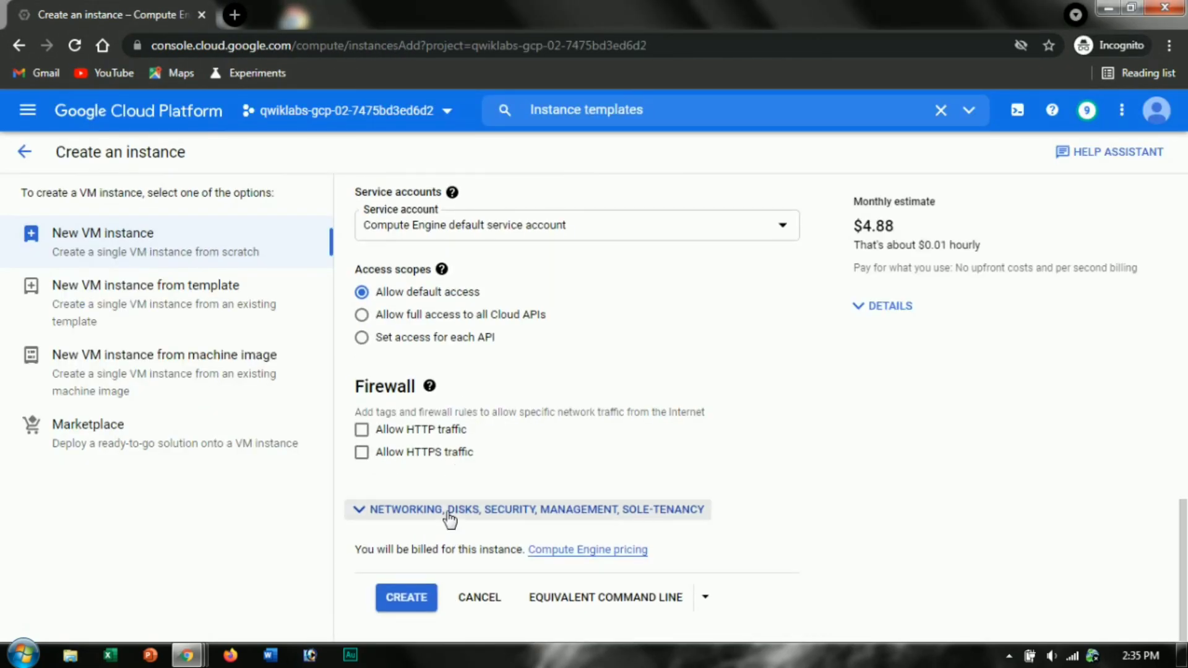
left_click(449, 511)
left_click(782, 314)
scroll(755, 328, "down", 5)
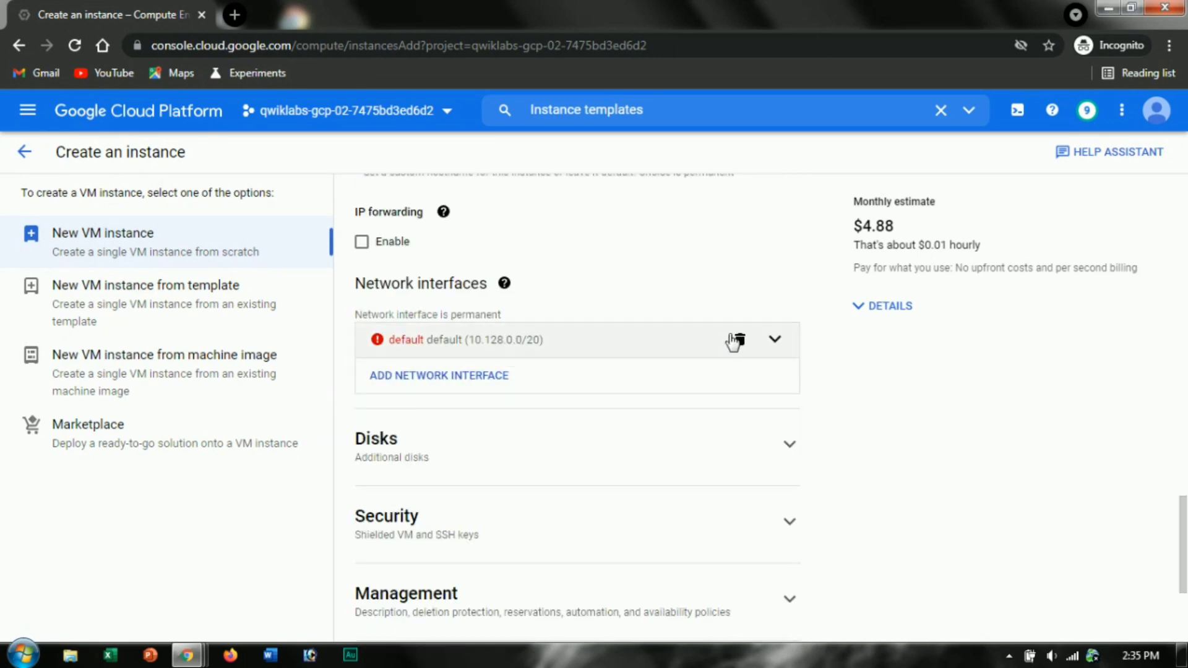
left_click(765, 343)
scroll(624, 423, "down", 3)
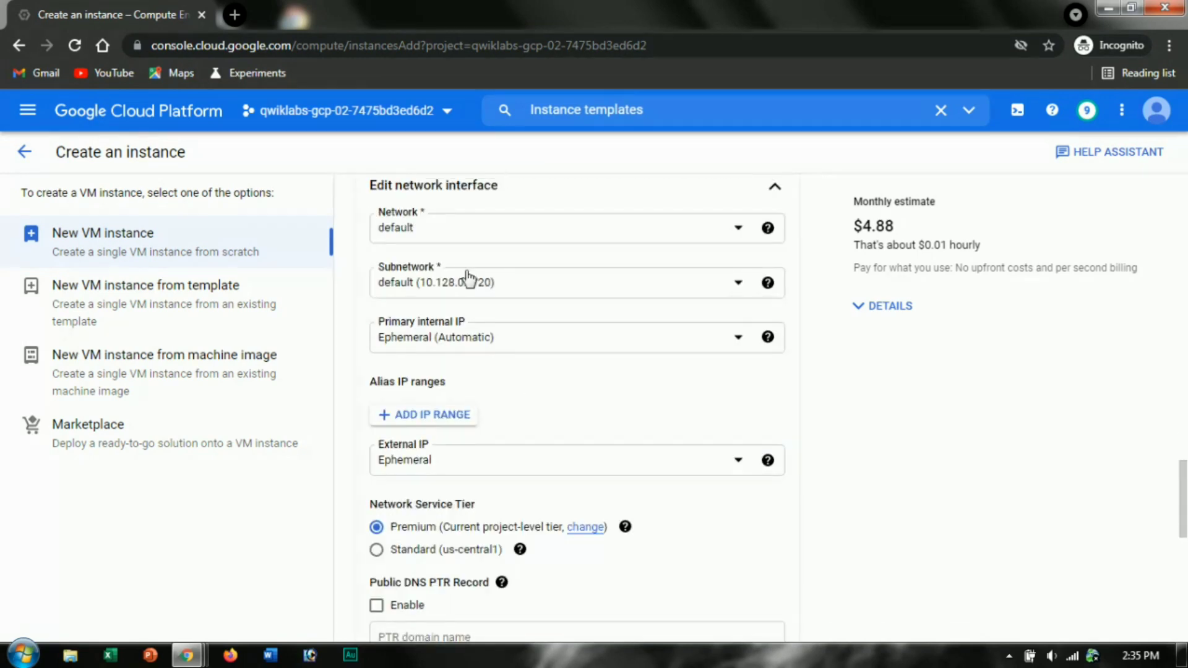
Set the interface's network to my-internal-app, subnetwork to subnet-a, and primary internal IP to Ephemeral (Custom).
left_click(458, 235)
key("alt+Tab")
scroll(574, 280, "down", 4)
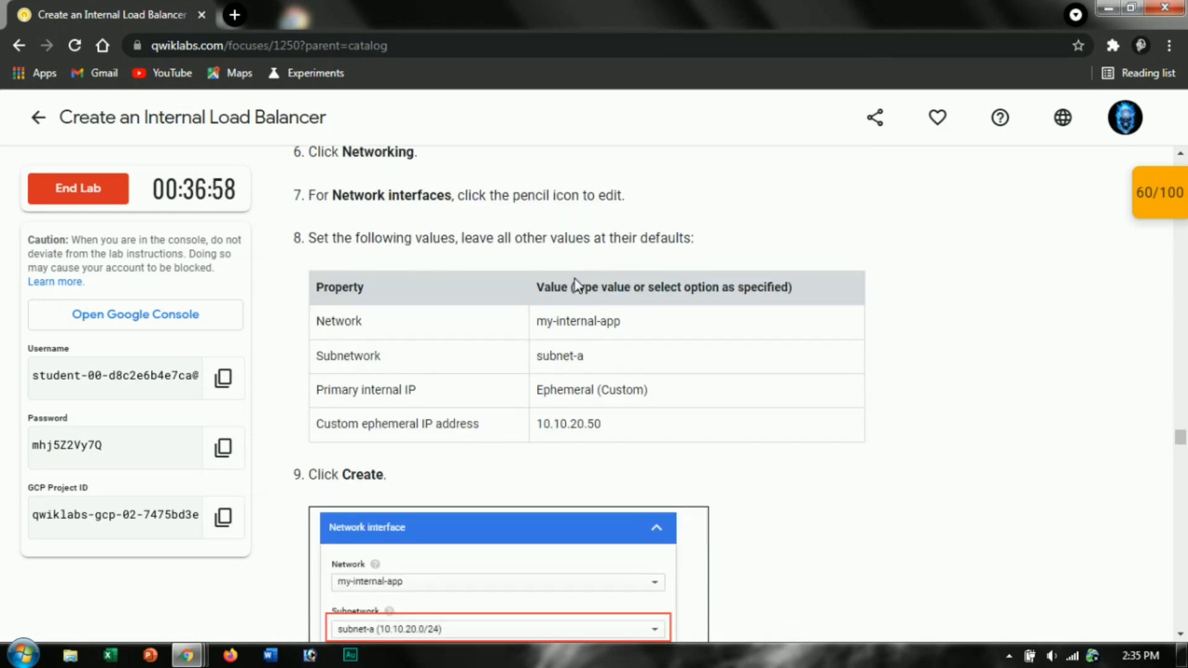
key("alt+Tab")
left_click(542, 337)
left_click(472, 424)
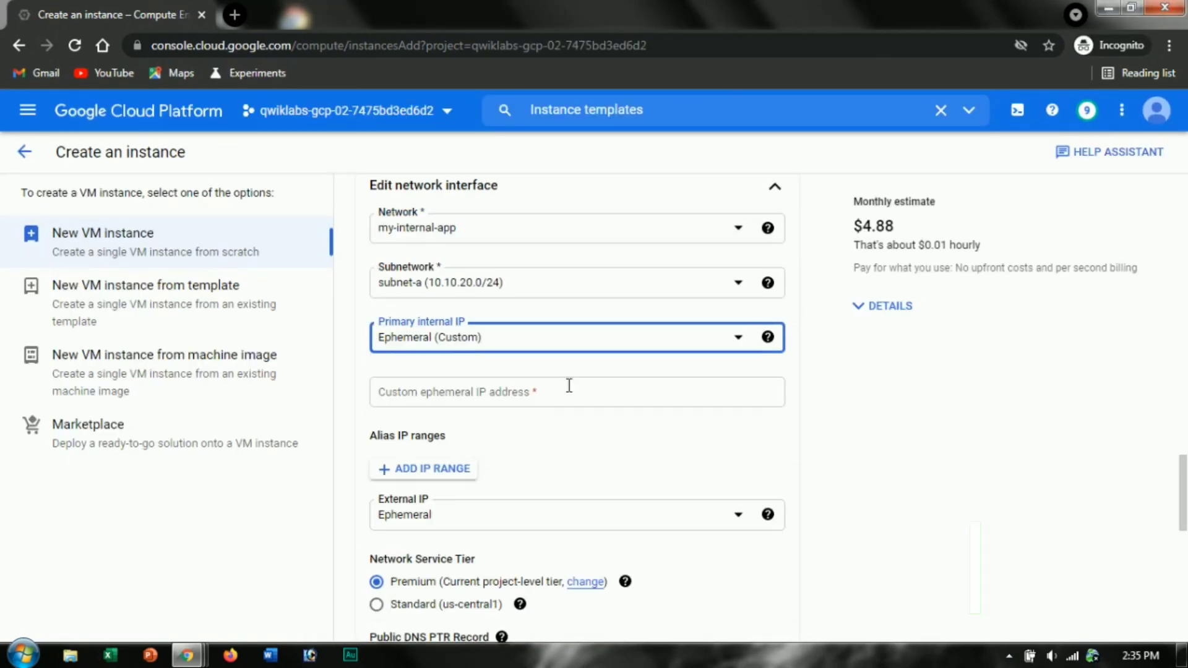
Set the custom ephemeral IP address to 10.10.20.50 and create the instance.
key("alt+Tab")
double_click(554, 426)
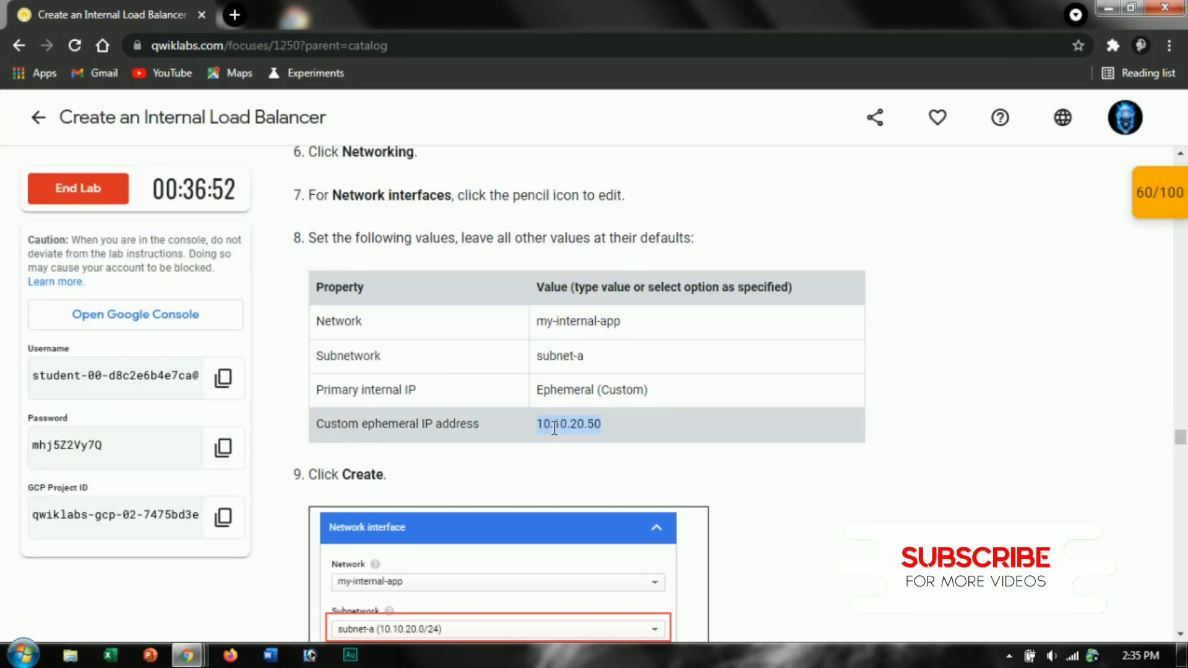
key("alt+Tab")
left_click(518, 392)
type("10.10.20.50")
scroll(520, 392, "down", 10)
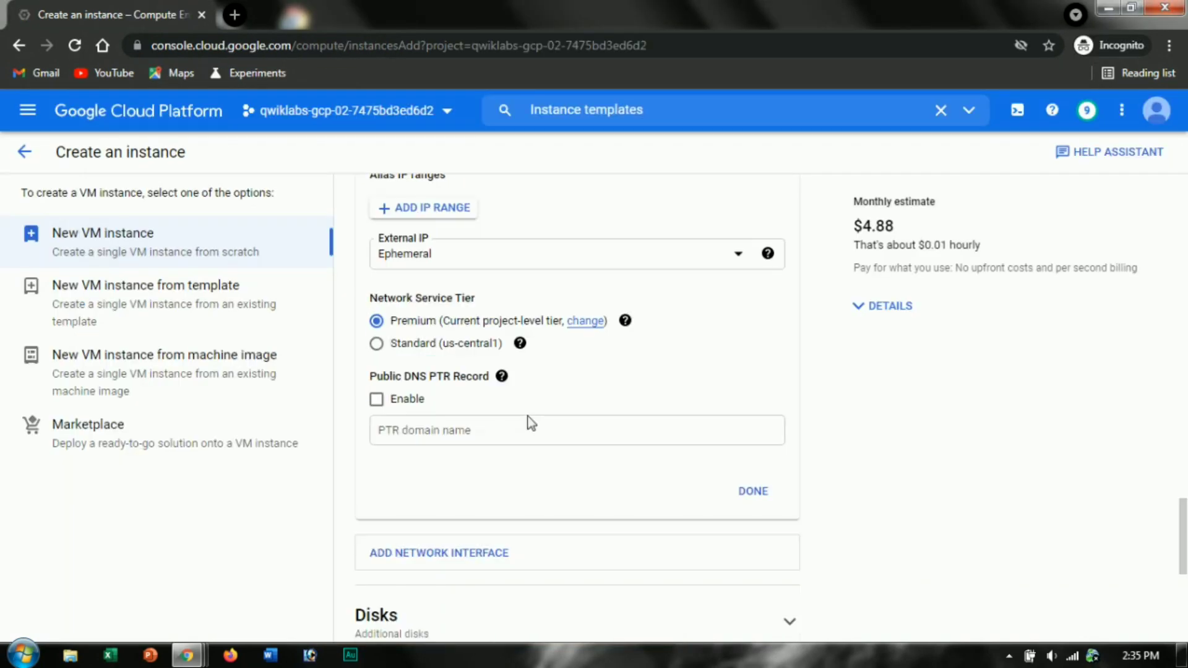
left_click(409, 597)
In the Qwiklabs page, check progress for the objective Configure instance templates and create instance groups.
key("alt+Tab")
scroll(463, 277, "down", 10)
left_click(505, 359)
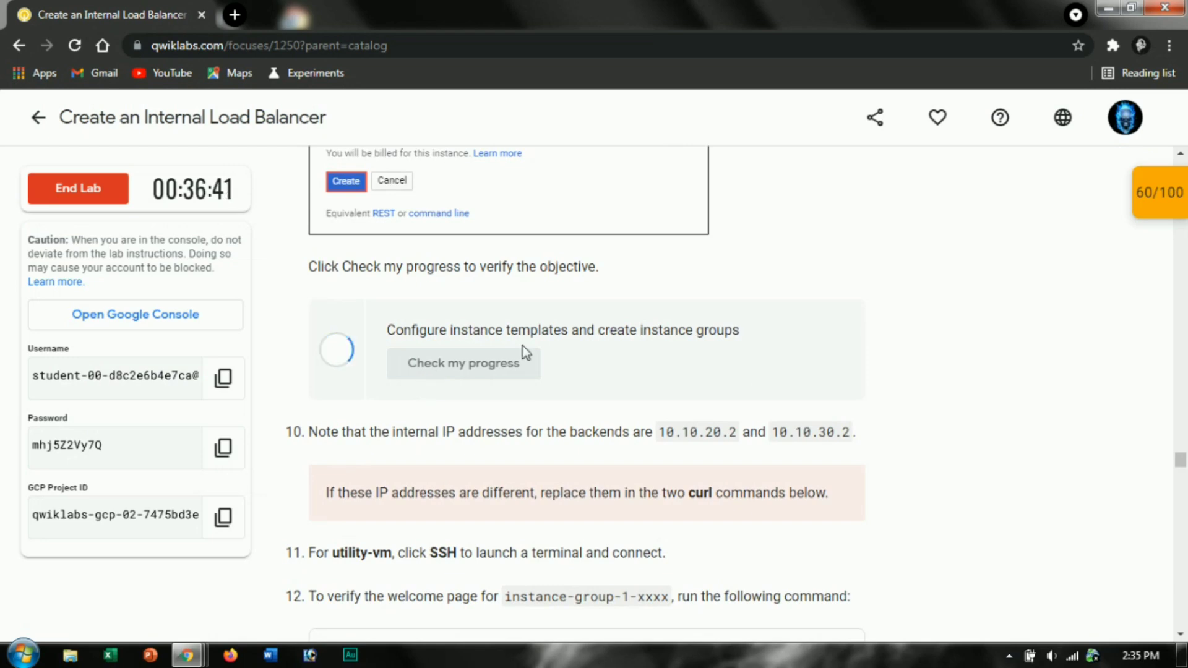
scroll(774, 313, "down", 4)
scroll(803, 344, "up", 1)
scroll(803, 344, "down", 1)
Switch back to the Cloud Console and start an SSH connection to the utility-vm instance.
key("alt+Tab")
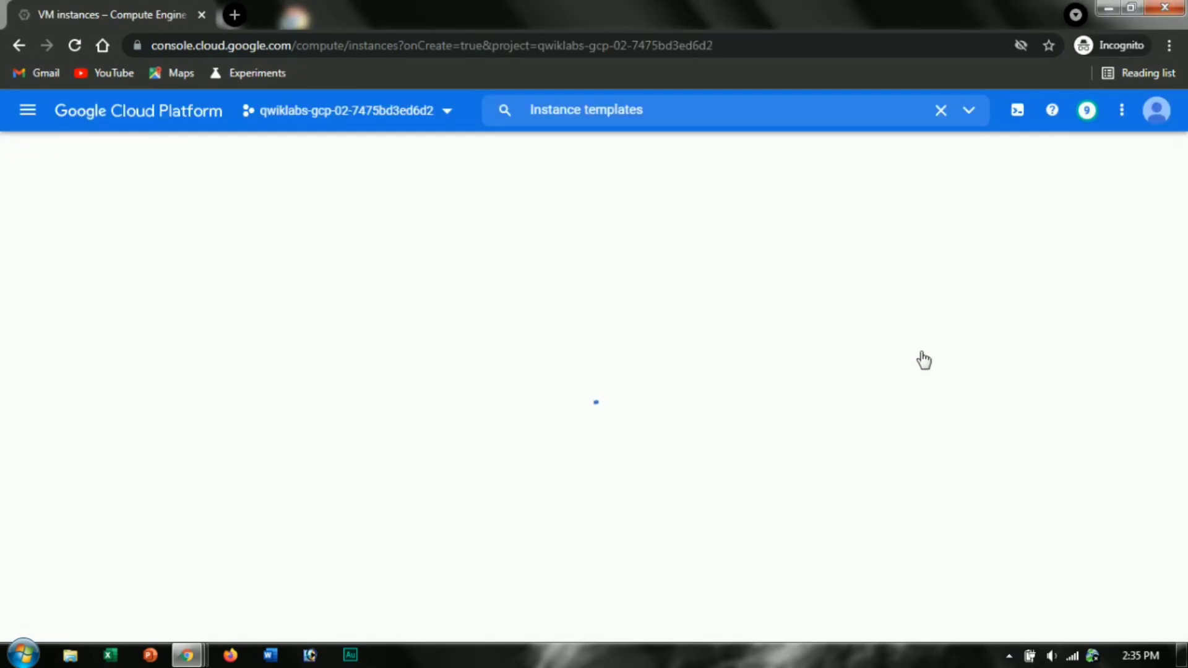
left_click(690, 152)
left_click(699, 190)
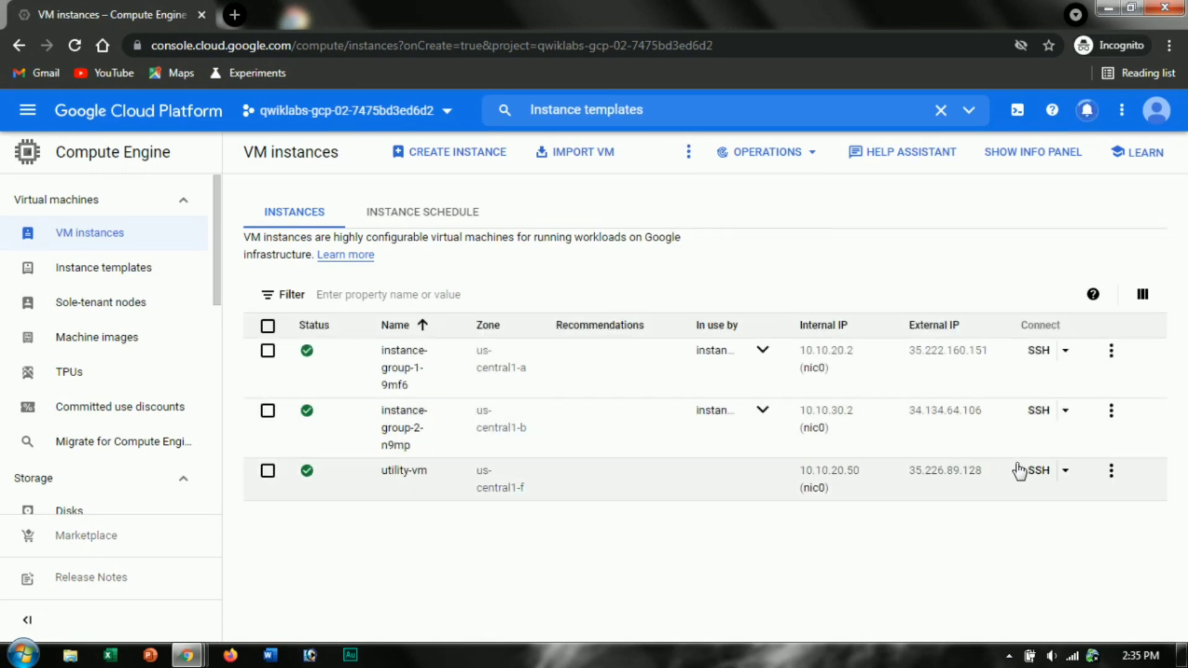
left_click(1033, 473)
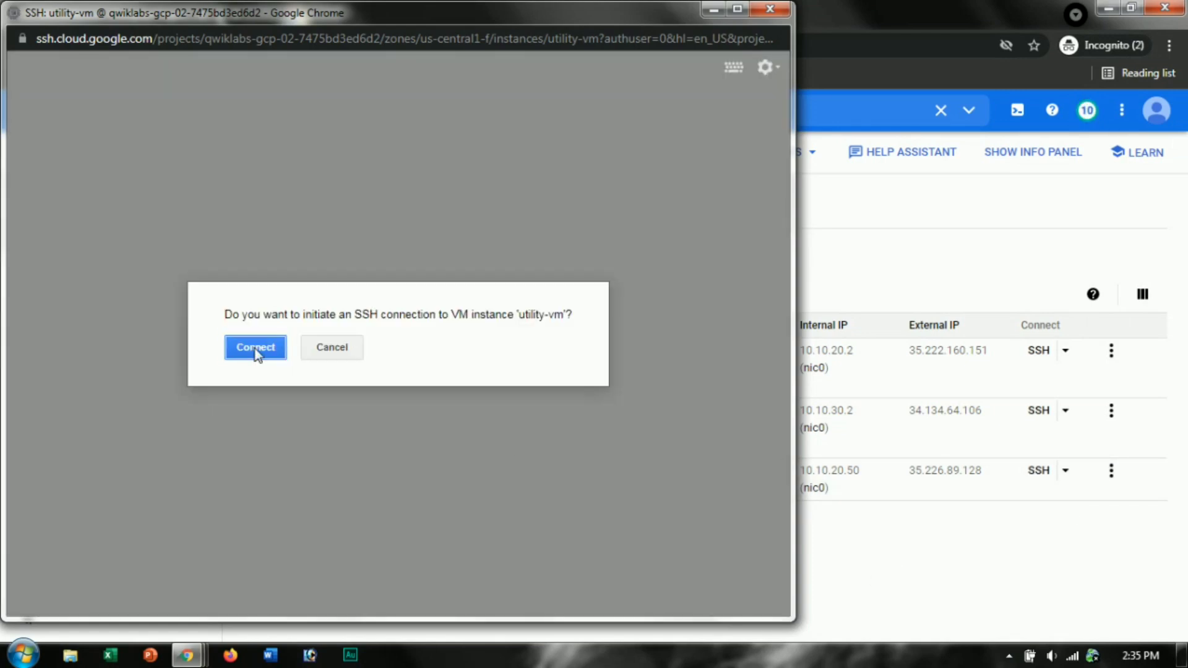
left_click(256, 350)
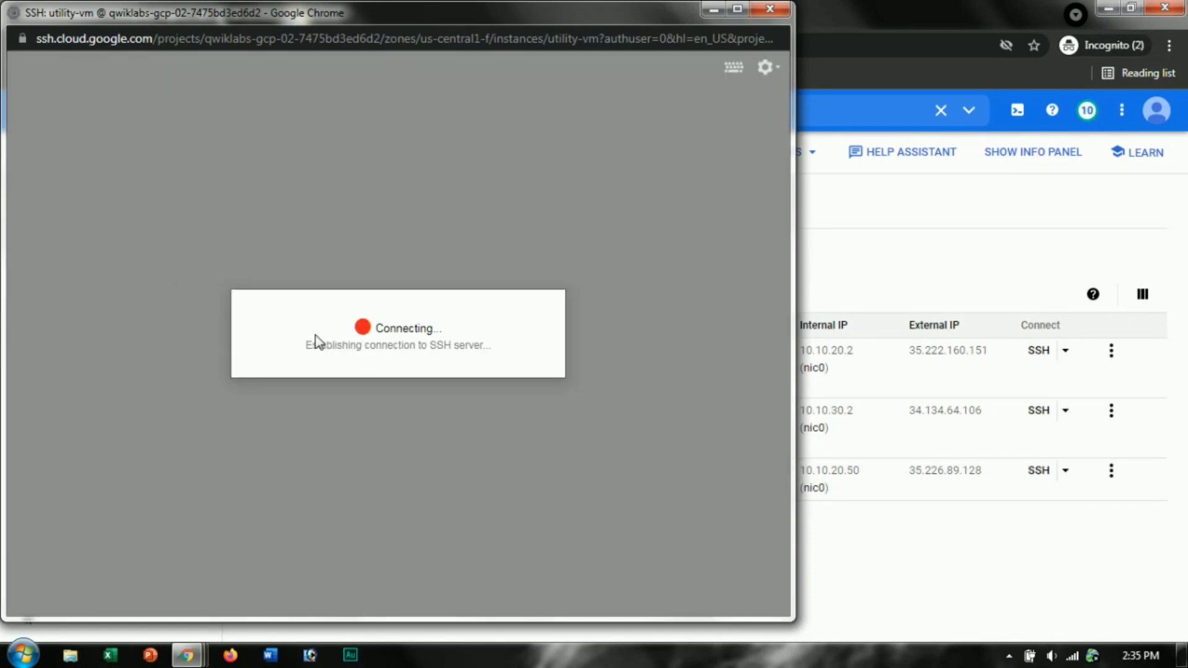
left_click(392, 370)
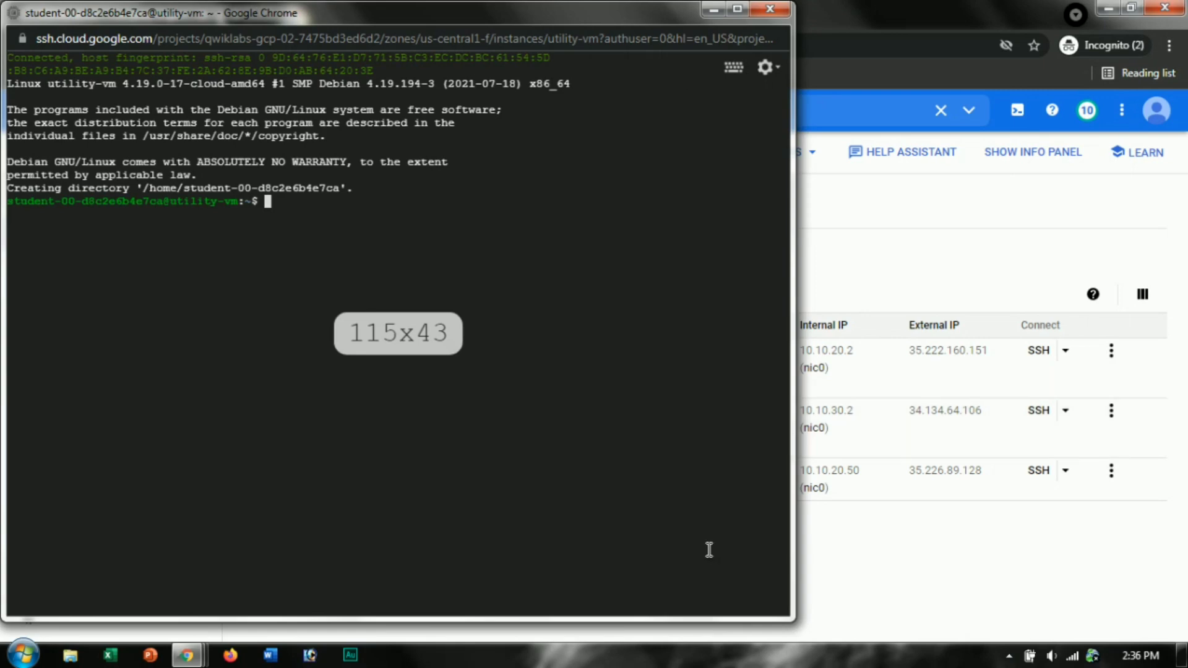
Verify both backends' welcome pages from utility-vm by running curl 10.10.20.2 and curl 10.10.30.2.
type("curl 10.10.20.2")
key("Return")
key("alt+Tab")
key("alt+Tab")
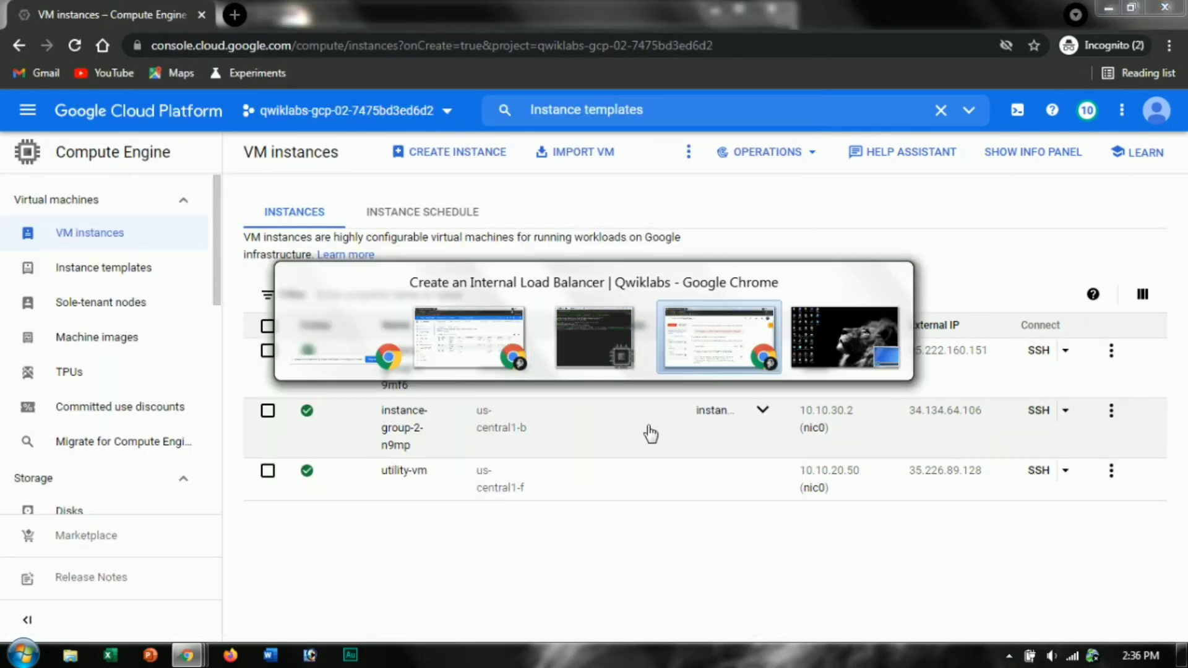
key("alt+Tab")
key("Escape")
scroll(764, 410, "down", 3)
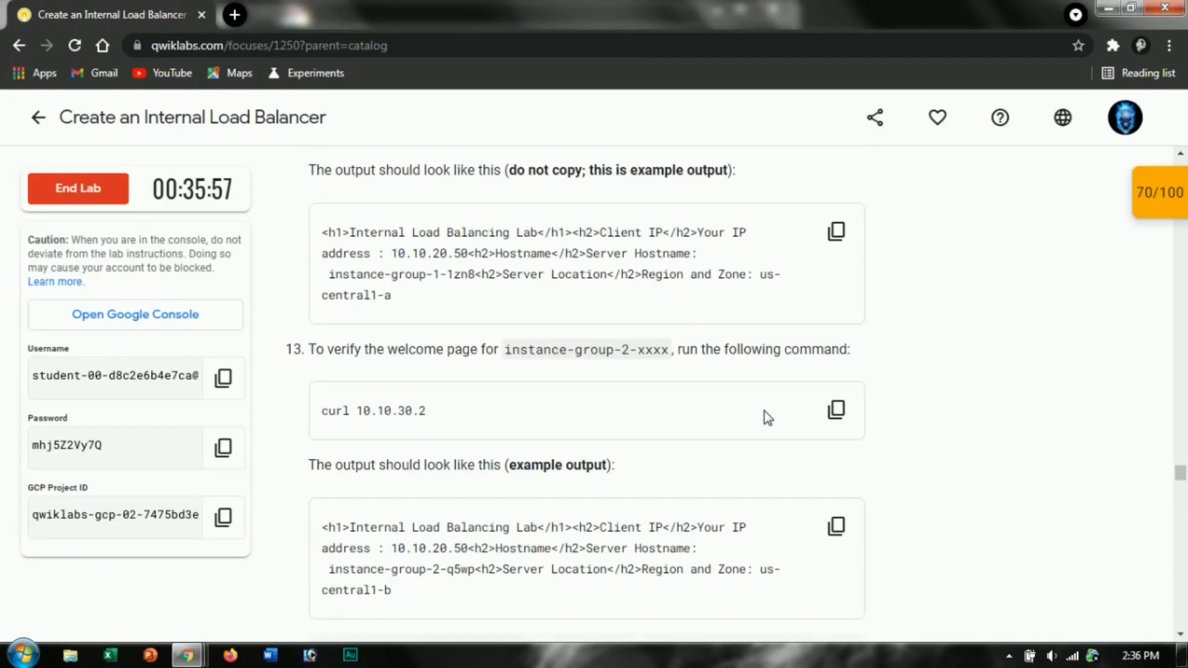
key("alt+Tab")
key("alt+Tab")
type("curl 10.10.30.2")
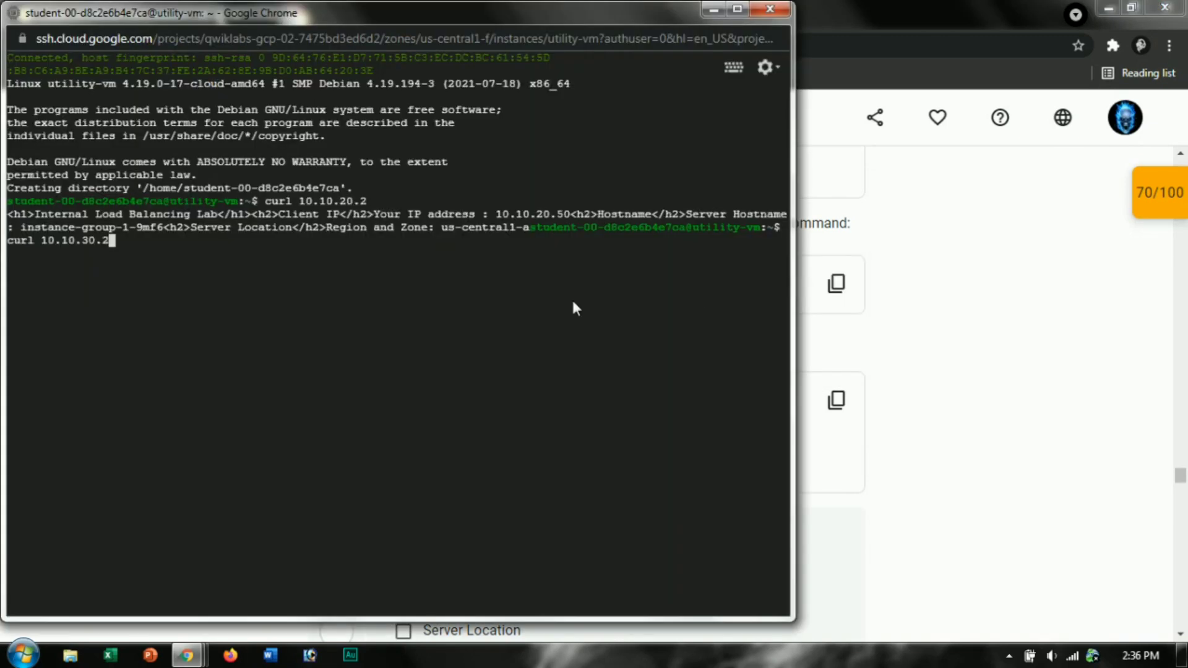
key("Return")
Minimize the utility-vm terminal and open the Load balancing page under Network services, as the lab instructs.
key("alt+Tab")
scroll(691, 365, "down", 8)
scroll(690, 365, "down", 15)
scroll(578, 323, "up", 2)
key("alt+Tab")
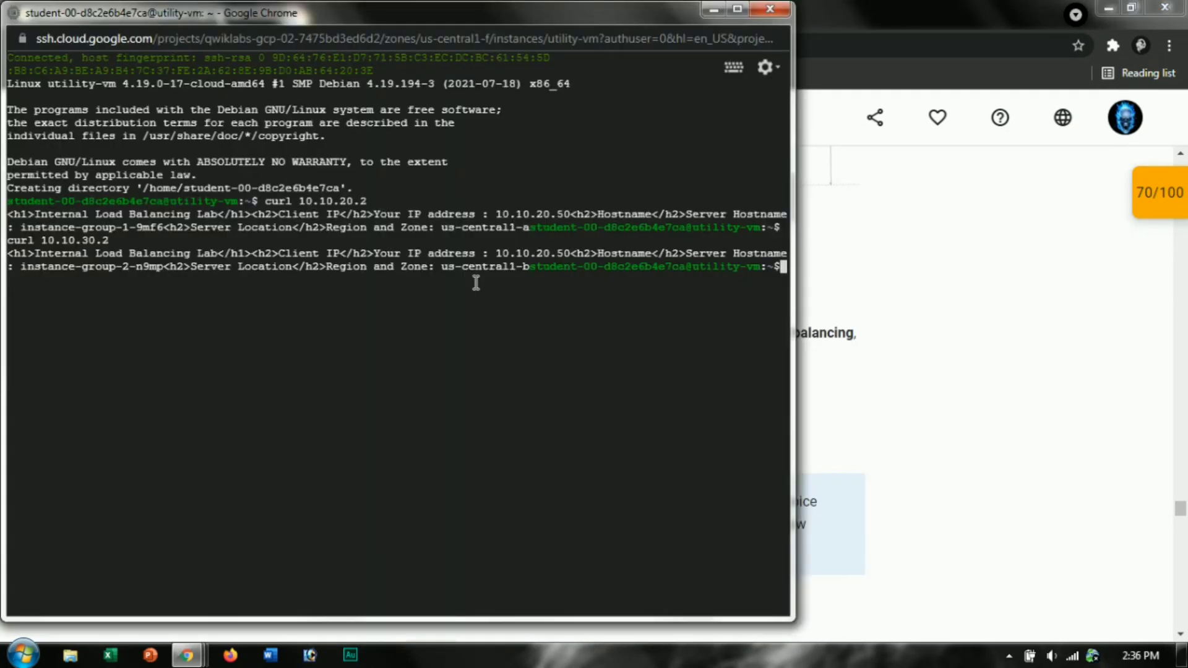
left_click(705, 9)
scroll(589, 380, "down", 1)
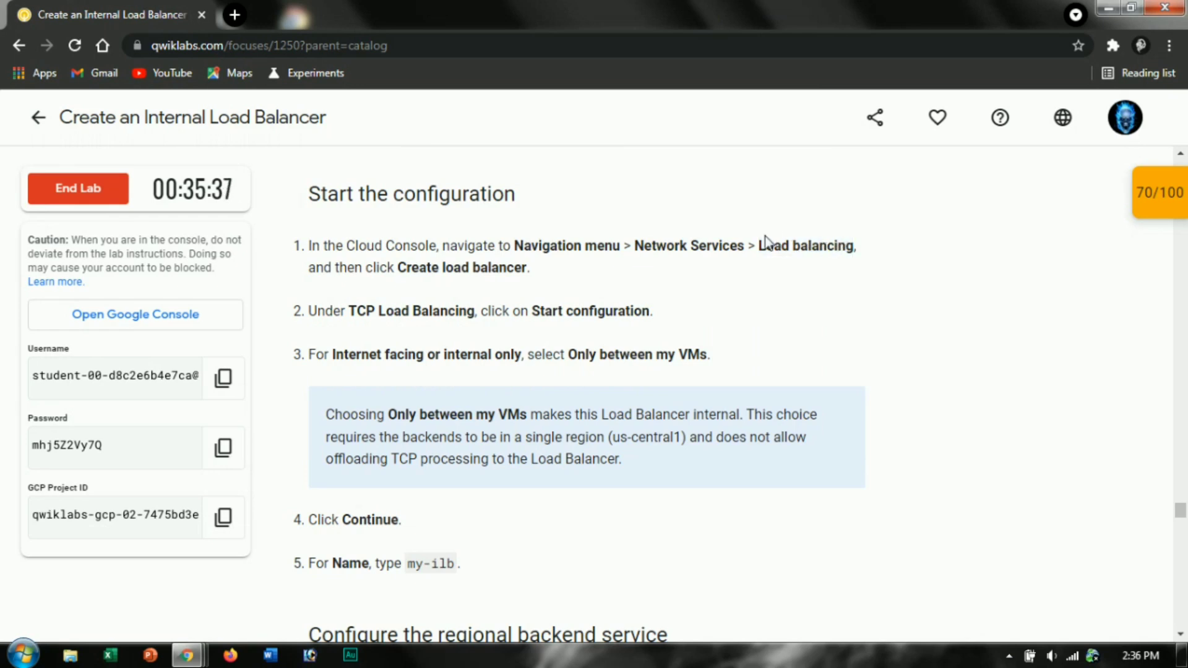
key("alt+Tab")
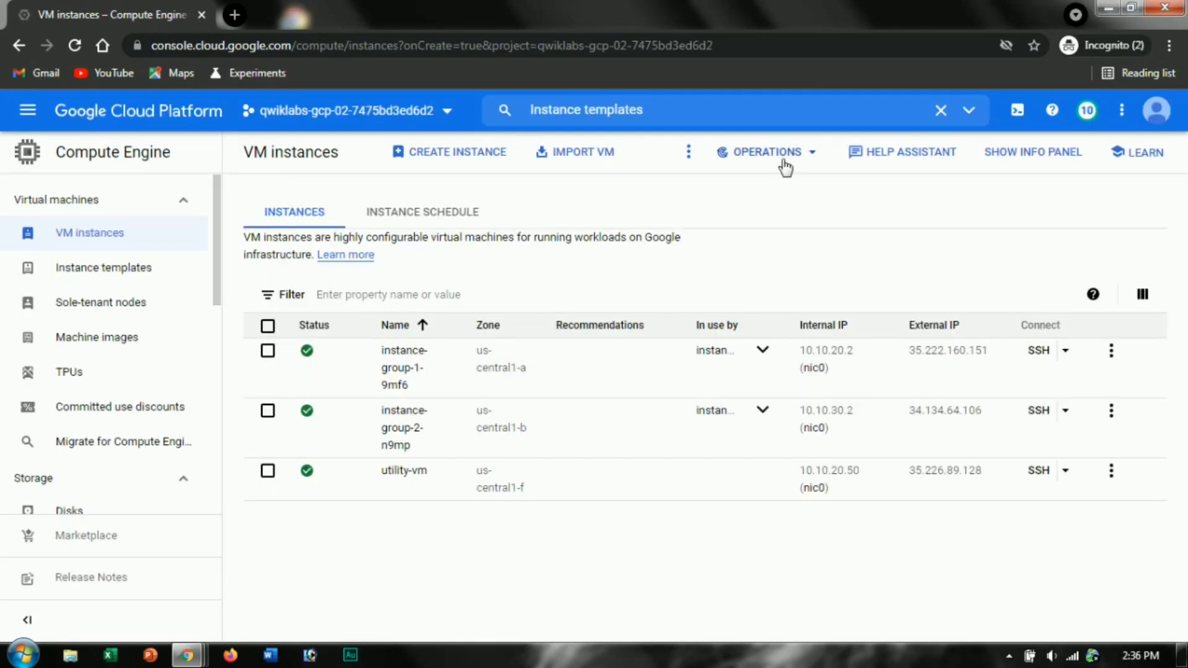
left_click(777, 115)
type("Load balancing")
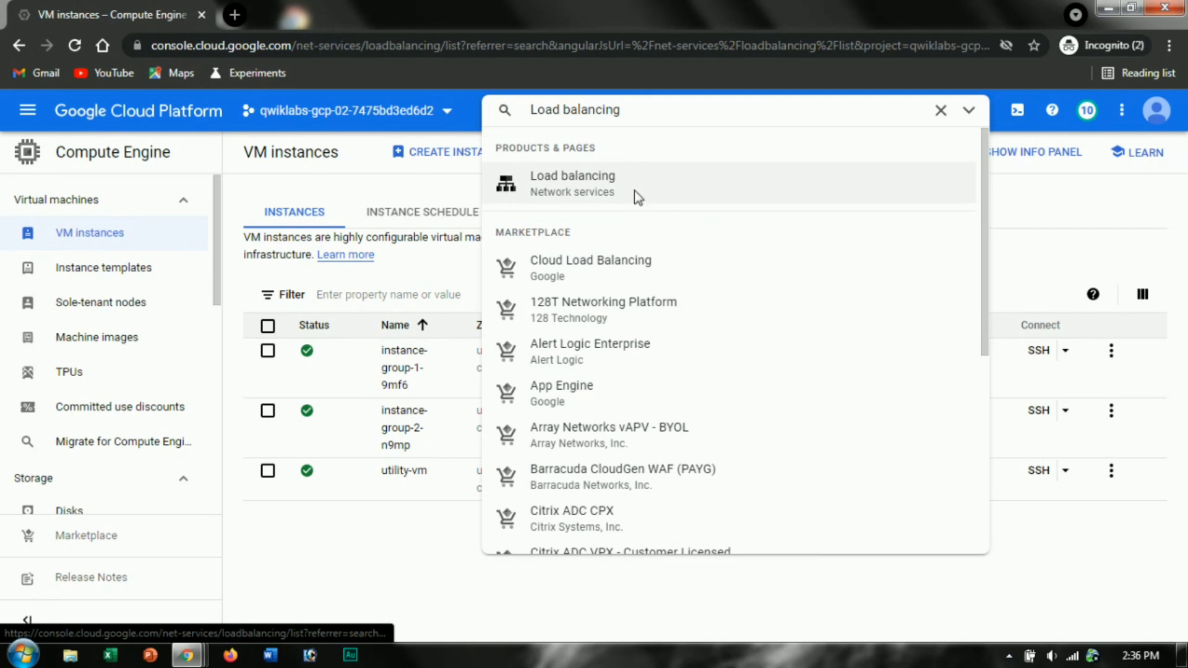
left_click(637, 197)
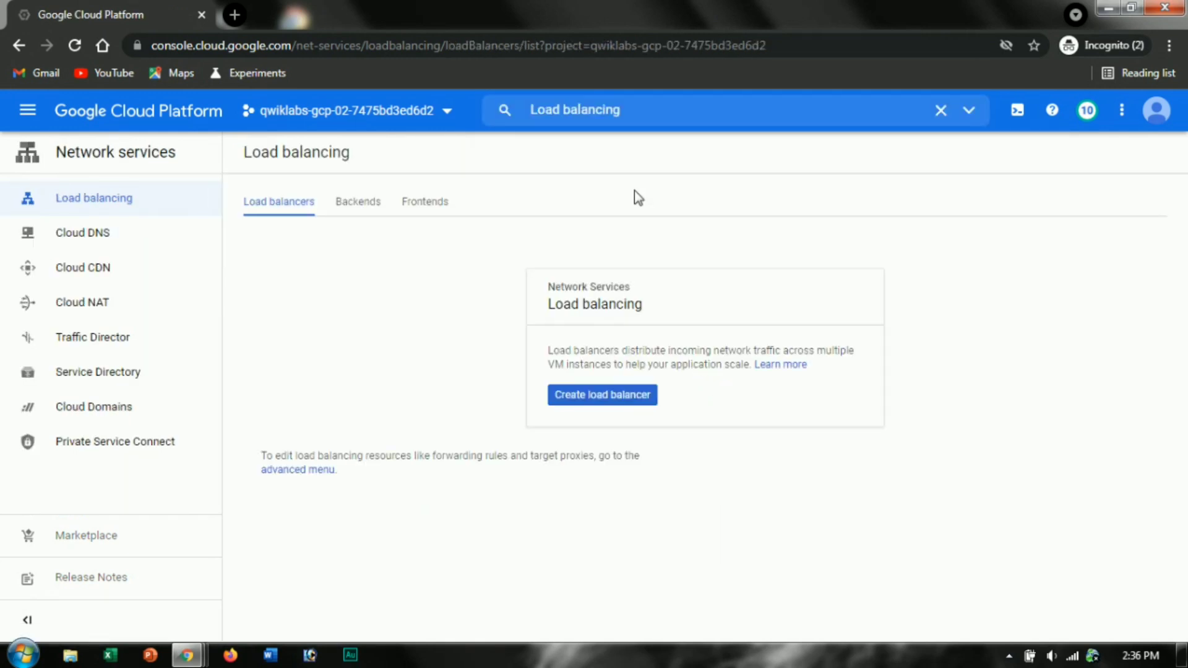
Begin creating a load balancer and start the TCP Load Balancing configuration.
left_click(649, 394)
key("alt+Tab")
key("alt+Tab")
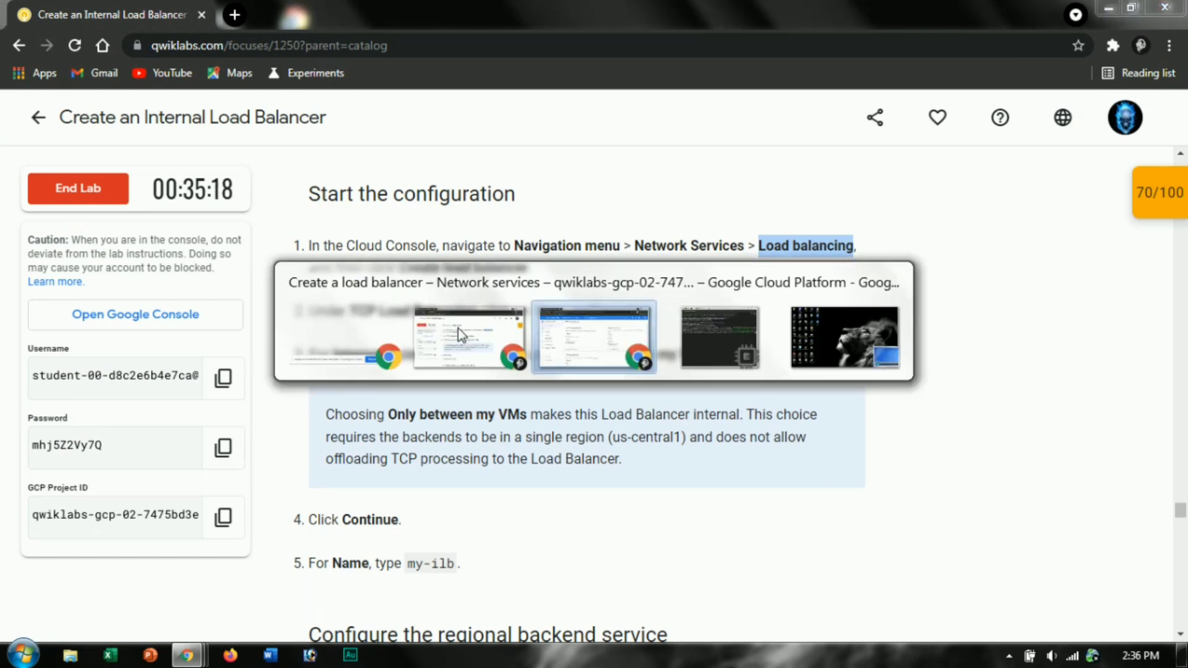
scroll(814, 396, "down", 1)
left_click(810, 372)
key("alt+Tab")
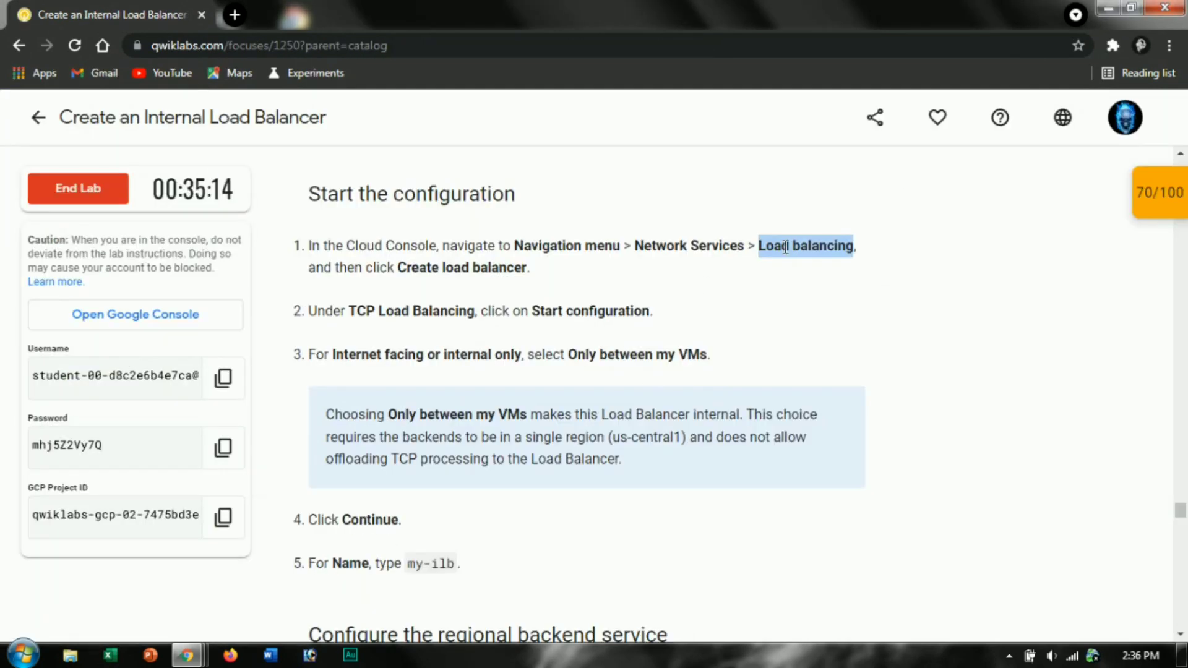
key("alt+Tab")
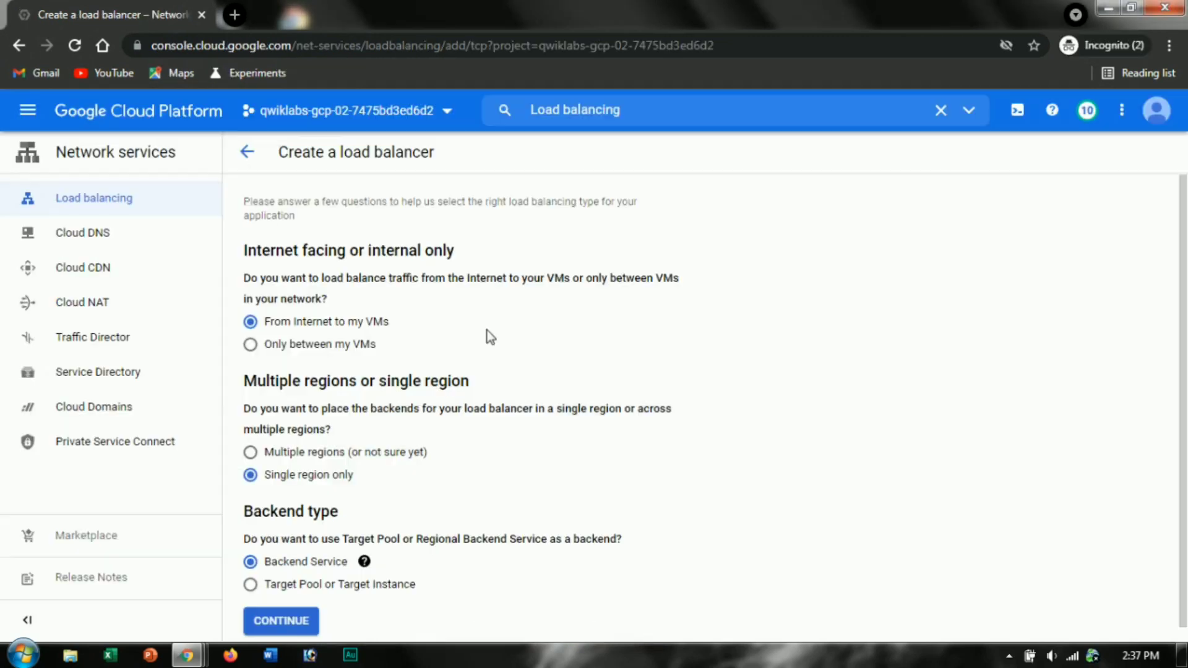
Make the load balancer internal with Only between my VMs, and continue to its configuration.
key("alt+Tab")
scroll(553, 414, "down", 1)
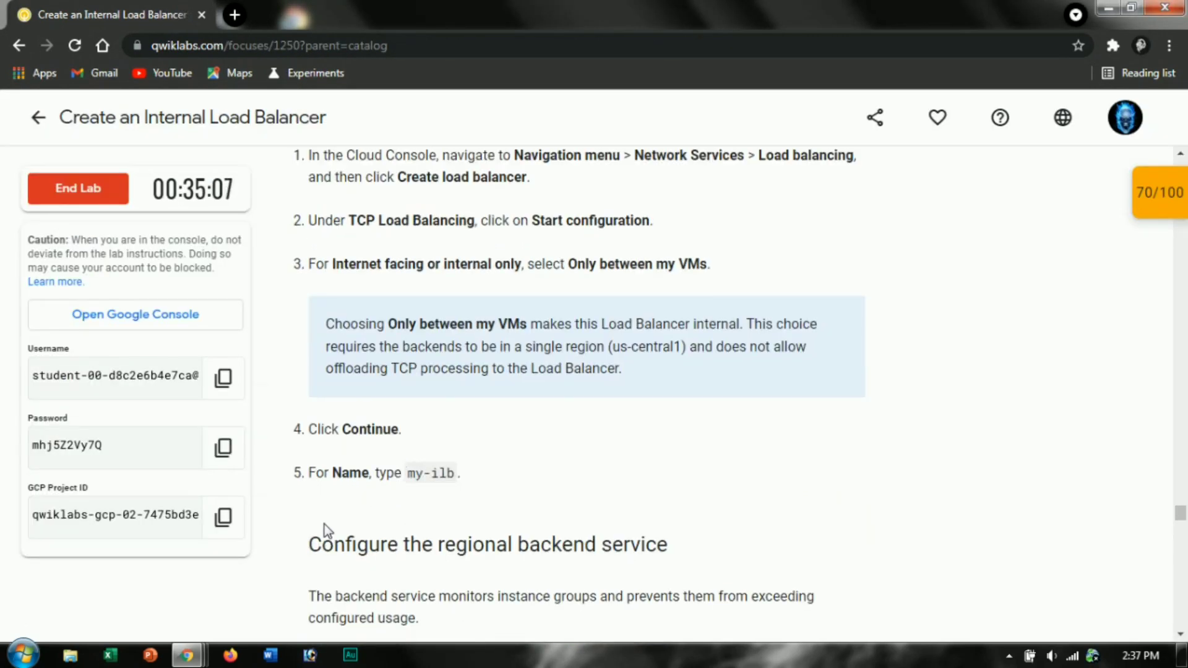
key("alt+Tab")
left_click(272, 508)
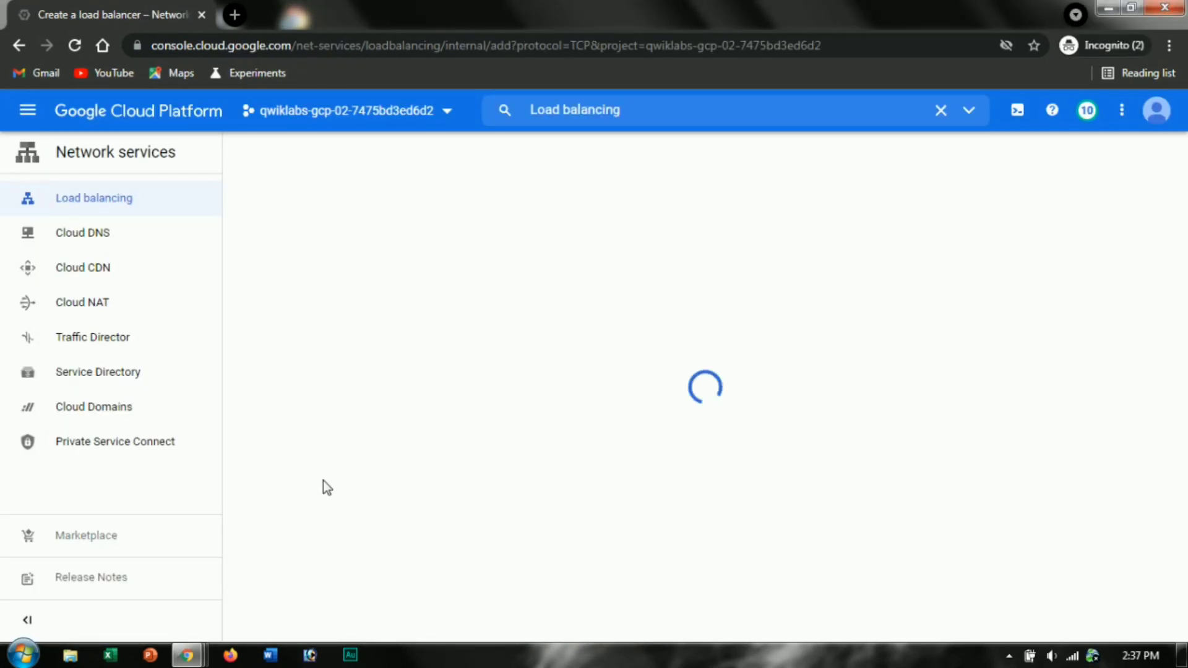
Name the new internal load balancer my-ilb, following the lab instructions.
key("alt+Tab")
scroll(433, 372, "down", 1)
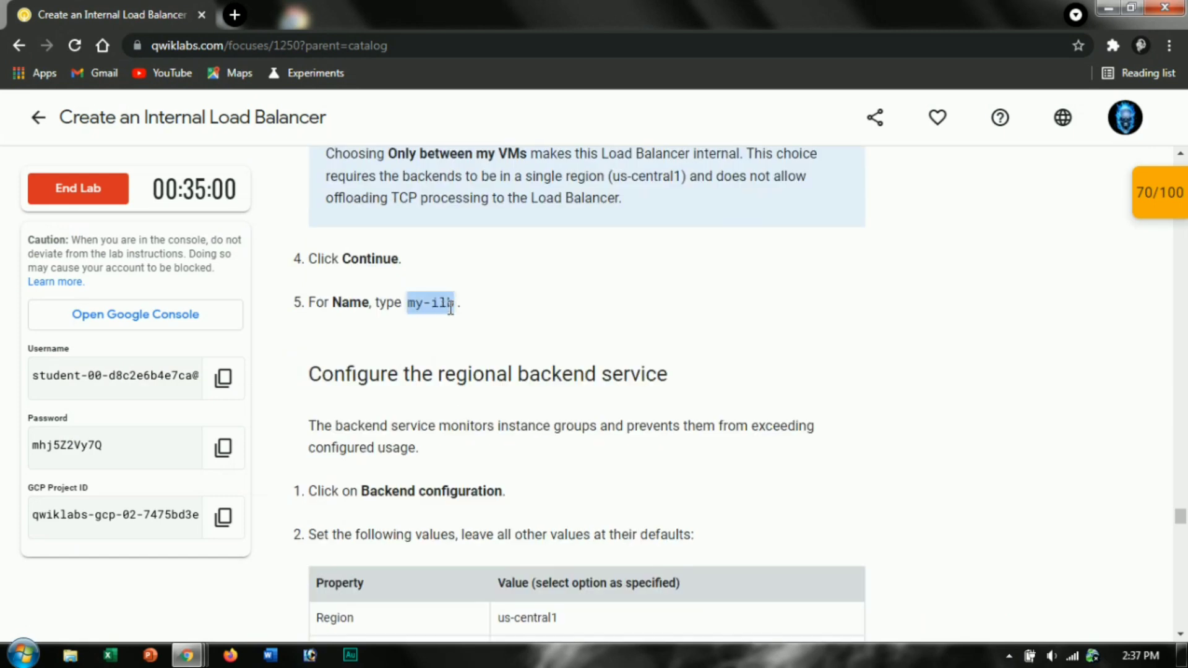
key("alt+Tab")
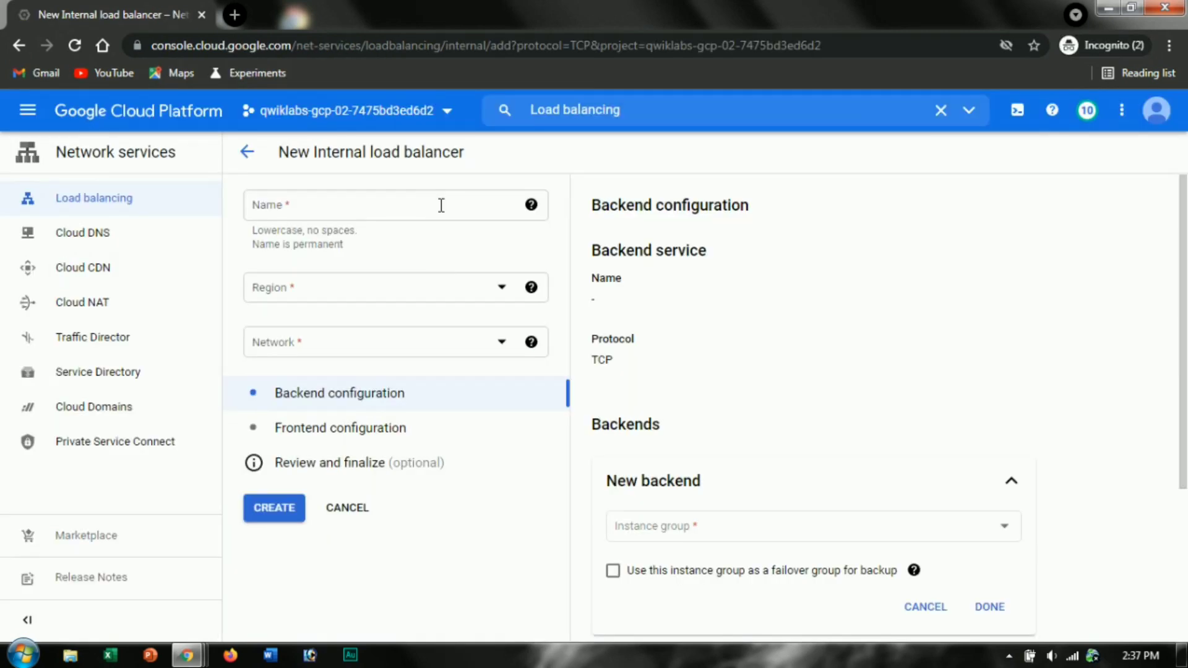
key("alt+Tab")
scroll(507, 358, "down", 1)
key("alt+Tab")
key("alt+Tab")
scroll(448, 289, "up", 2)
scroll(484, 349, "down", 2)
key("alt+Tab")
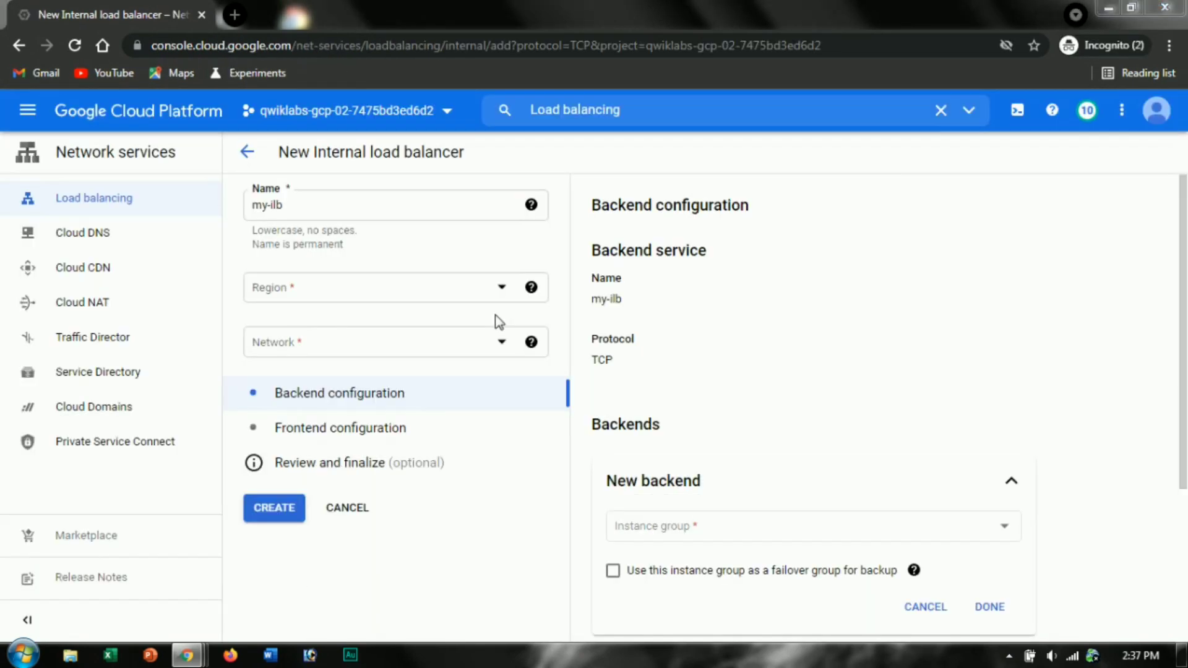
Set the load balancer's region to us-central1 (Iowa) and its network to my-internal-app.
key("alt+Tab")
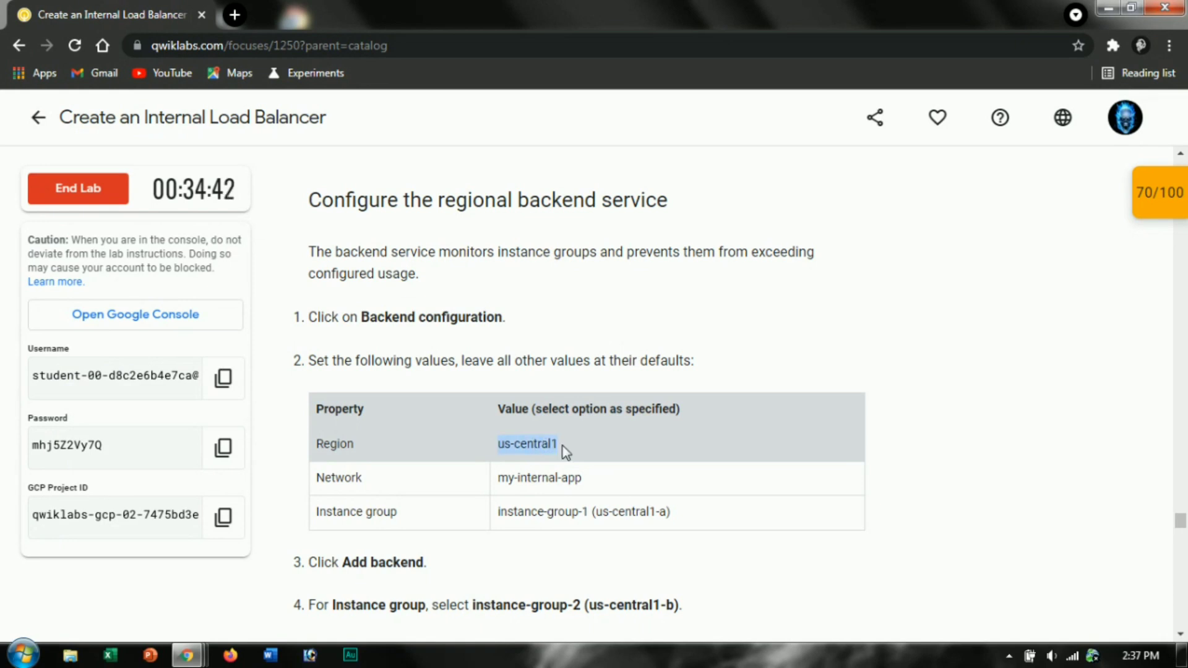
key("alt+Tab")
scroll(687, 400, "down", 3)
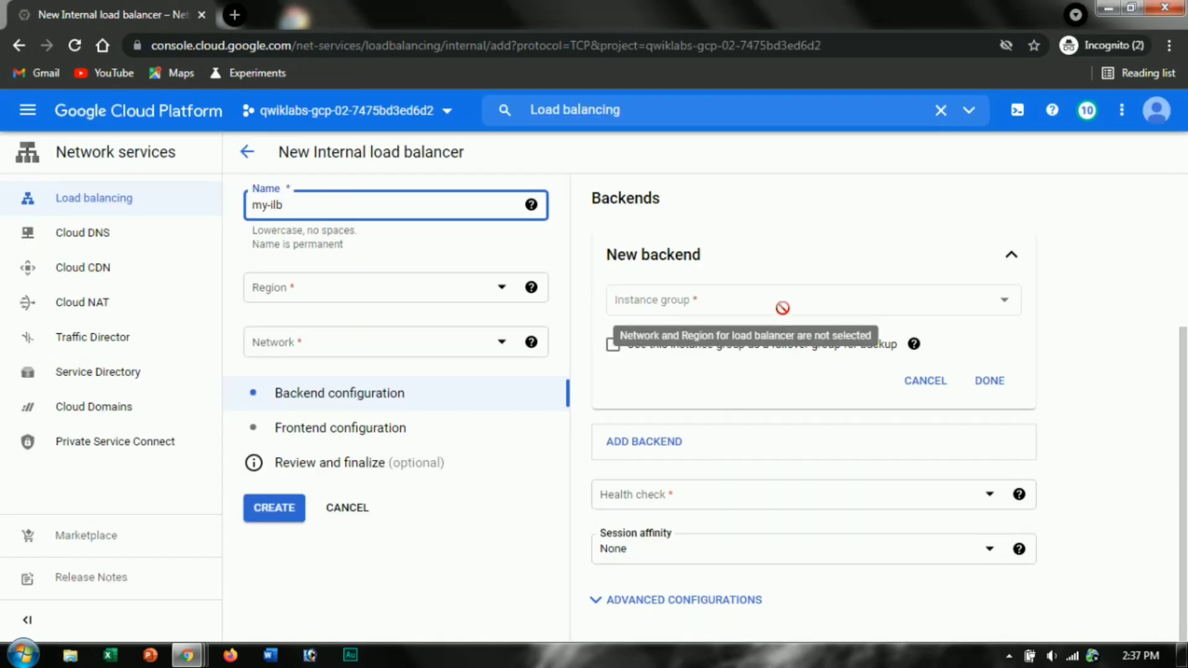
left_click(477, 289)
left_click(392, 407)
key("alt+Tab")
key("alt+Tab")
left_click(436, 358)
left_click(359, 429)
key("alt+Tab")
key("alt+Tab")
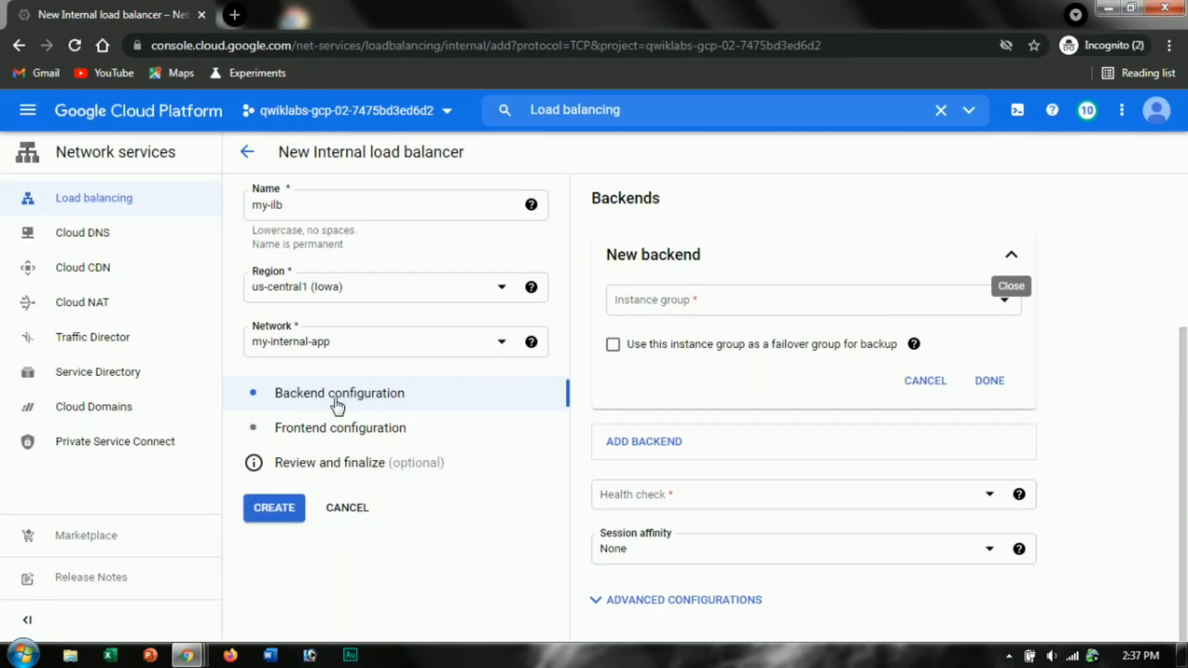
Set the new backend's instance group to instance-group-2 (us-central1-b) and finish the backend entry.
key("alt+Tab")
scroll(622, 380, "down", 3)
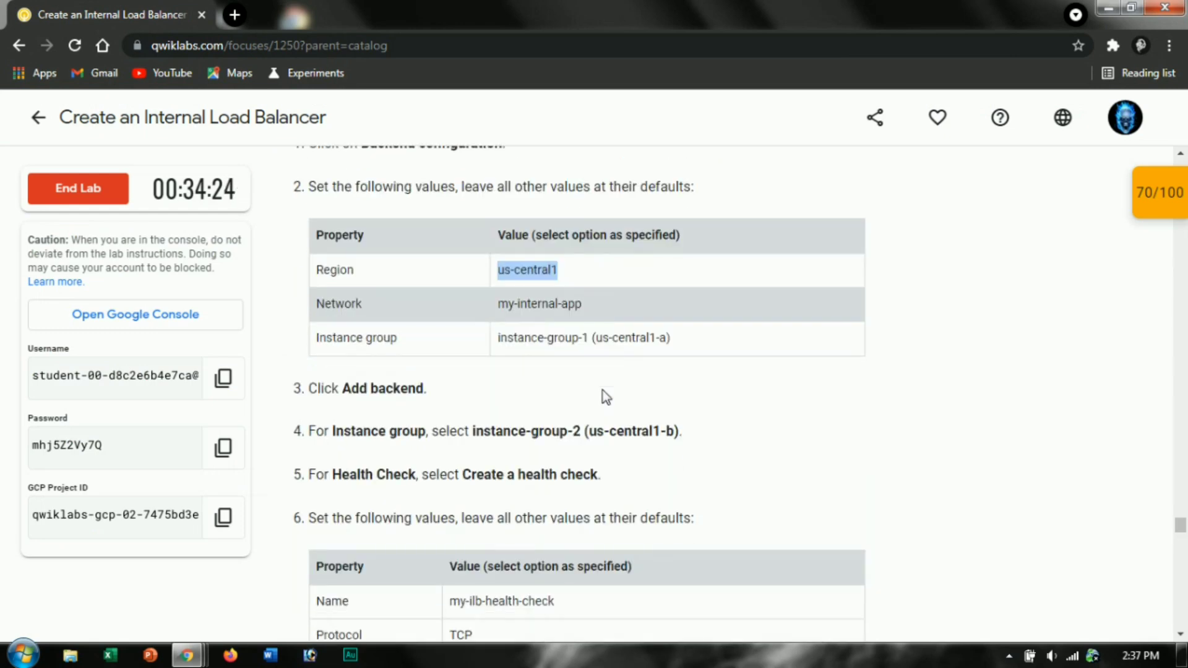
key("alt+Tab")
left_click(747, 314)
left_click(721, 386)
key("alt+Tab")
key("alt+Tab")
left_click(984, 381)
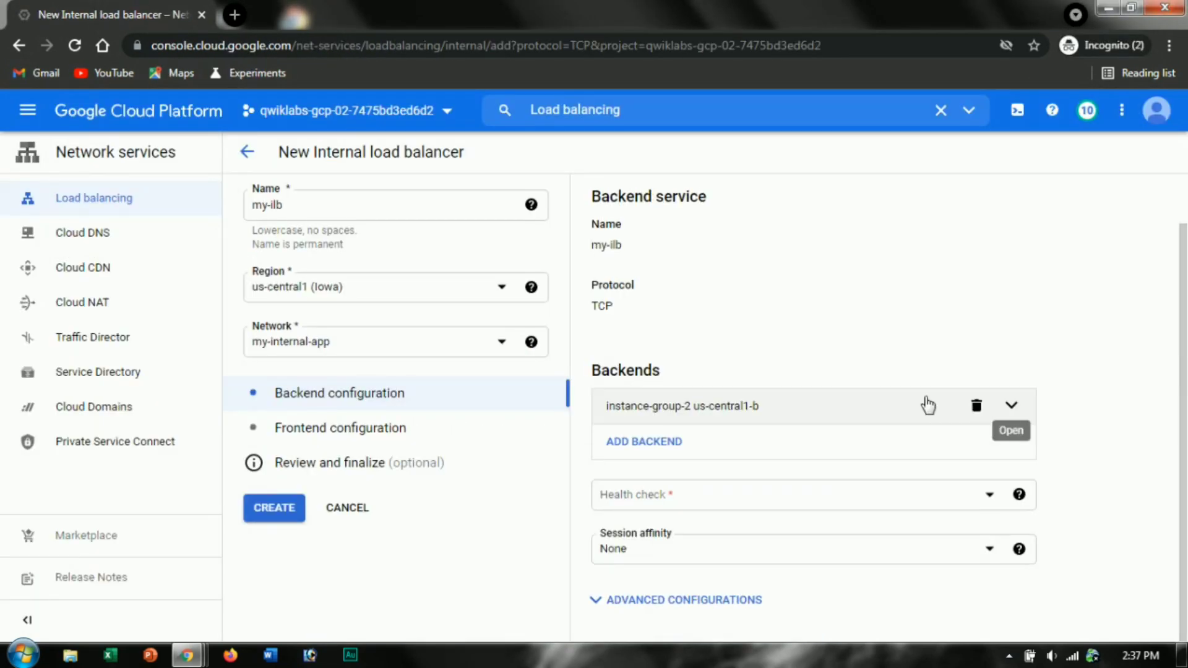
Start creating a new health check for the backend service and consult the lab's health check values.
left_click(879, 495)
left_click(985, 490)
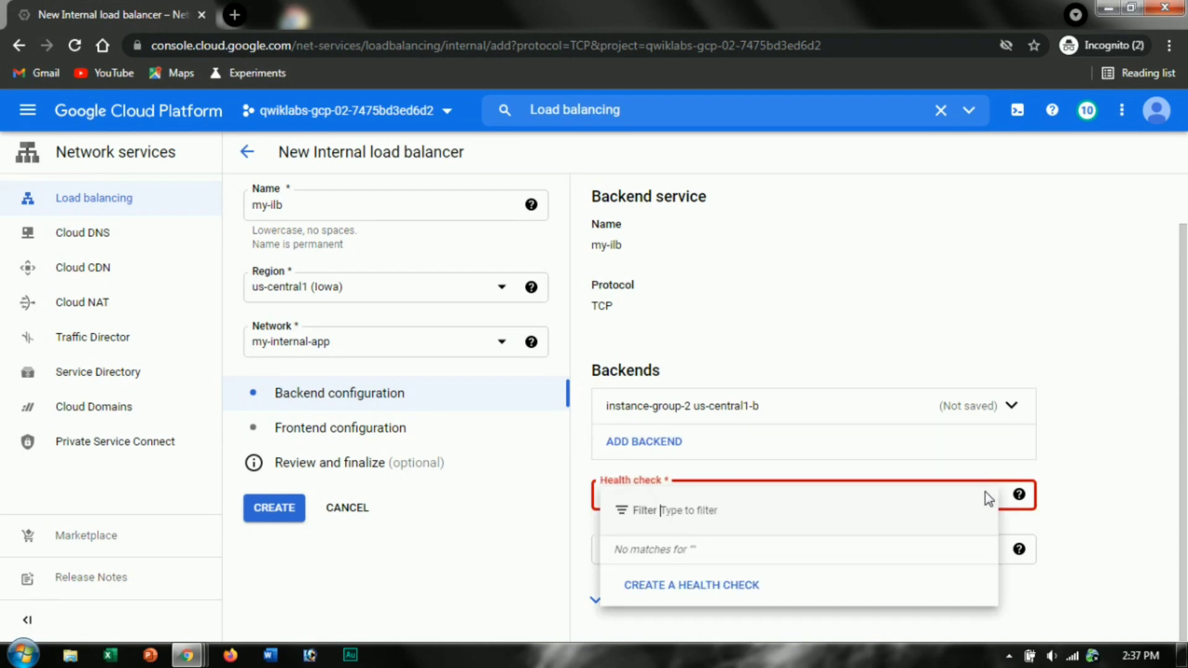
key("alt+Tab")
key("alt+Tab")
left_click(691, 584)
key("alt+Tab")
scroll(513, 328, "down", 2)
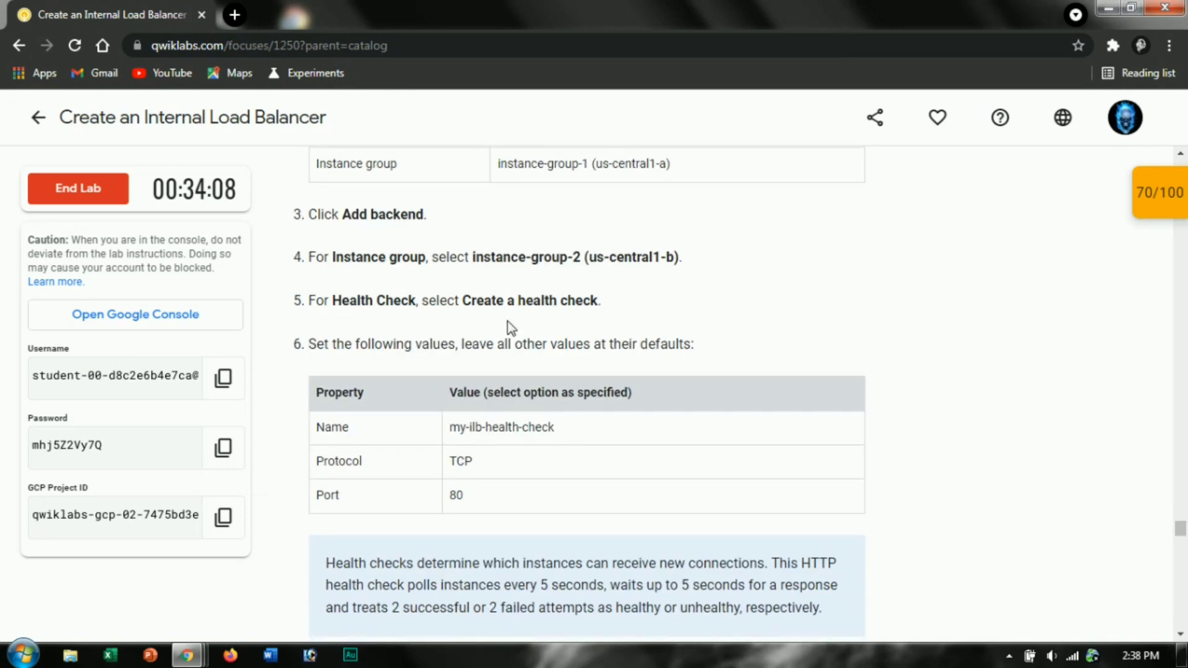
key("alt+Tab")
left_click(427, 176)
Name the health check my-ilb-health-check and save it with TCP port 80.
key("alt+Tab")
scroll(489, 368, "down", 3)
double_click(452, 250)
key("ctrl+c")
key("alt+Tab")
key("ctrl+v")
key("alt+Tab")
key("alt+Tab")
key("alt+Tab")
scroll(456, 403, "down", 1)
key("alt+Tab")
left_click(344, 618)
Open the load balancer's frontend configuration and consult the lab's instructions for it.
key("alt+Tab")
scroll(709, 365, "down", 1)
key("alt+Tab")
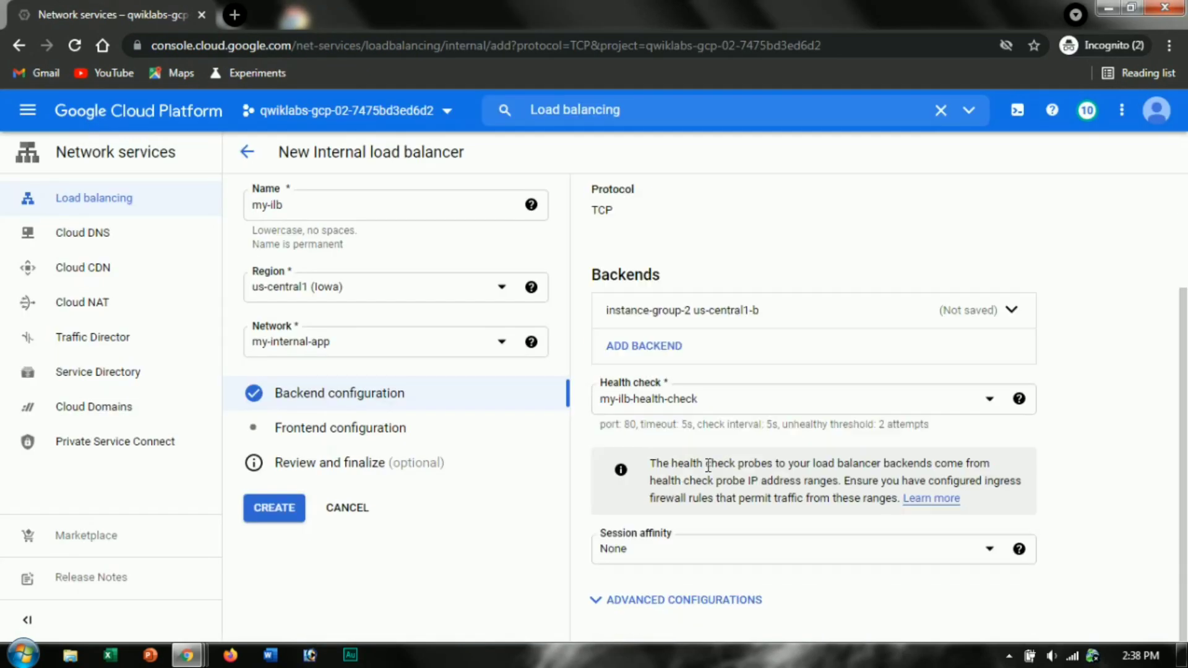
left_click(340, 428)
key("alt+Tab")
scroll(599, 345, "down", 5)
key("alt+Tab")
key("alt+Tab")
key("alt+Tab")
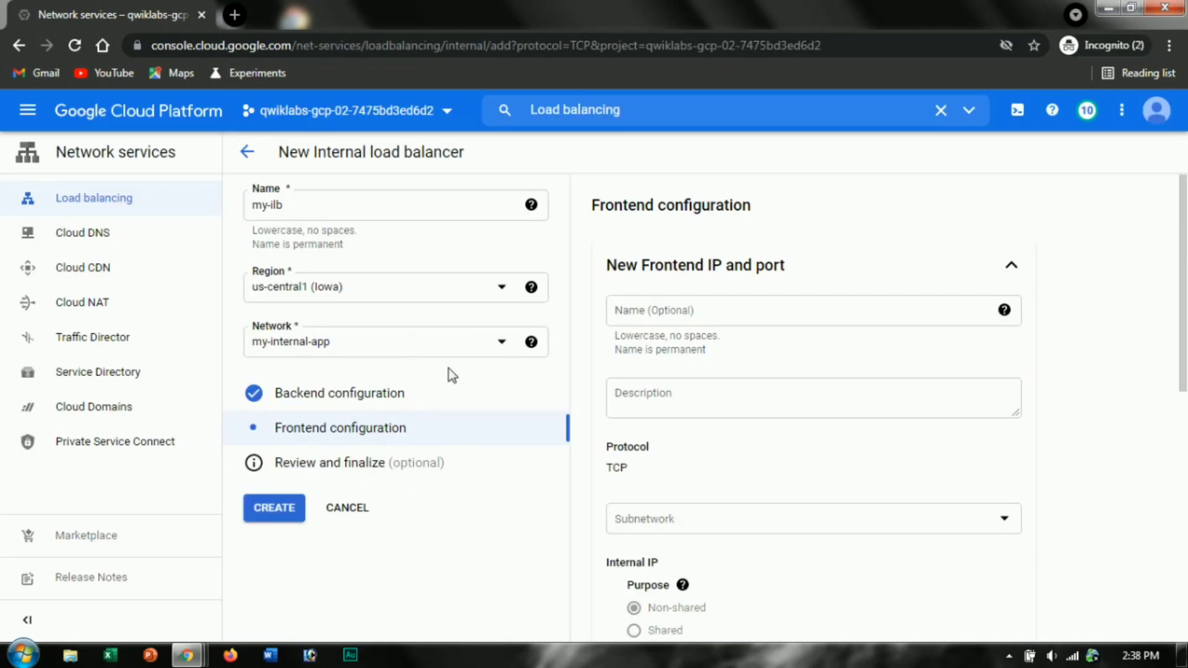
Set the new frontend's subnetwork to subnet-b and check the choice against the lab instructions.
scroll(703, 396, "down", 2)
left_click(687, 422)
left_click(684, 540)
key("alt+Tab")
key("alt+Tab")
scroll(682, 419, "down", 3)
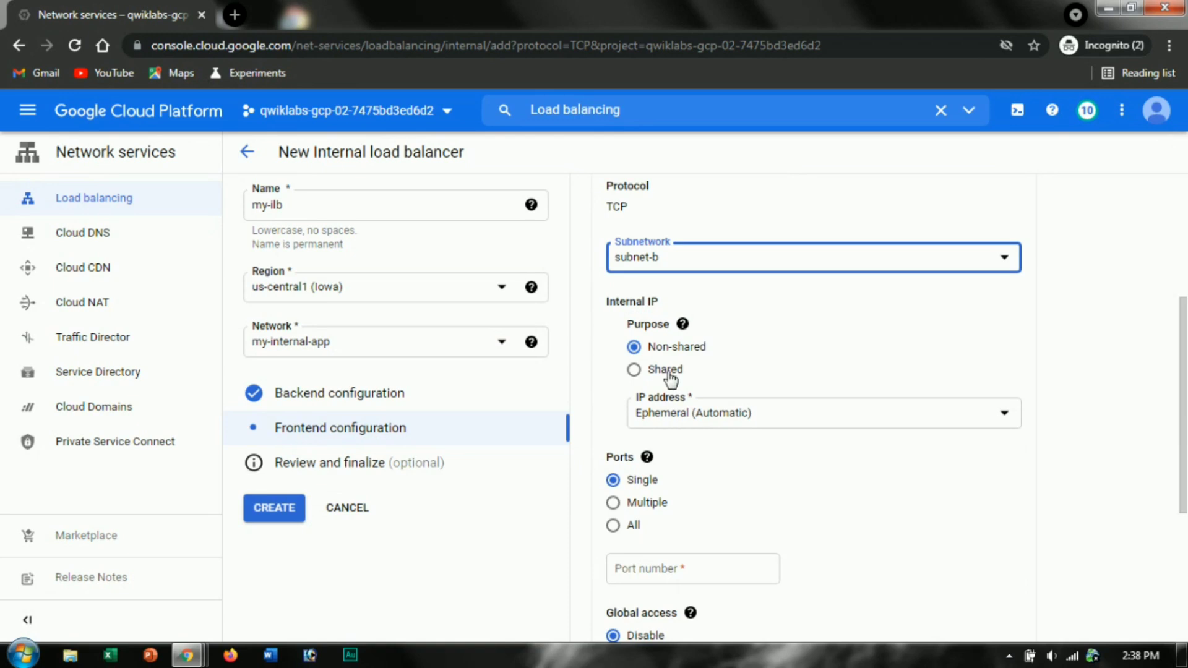
scroll(668, 378, "down", 2)
scroll(668, 378, "up", 1)
left_click(695, 336)
left_click(766, 274)
scroll(766, 273, "up", 4)
Name the new frontend IP and port entry my-ilb-ip, using the name from the lab instructions.
key("alt+Tab")
scroll(504, 410, "down", 1)
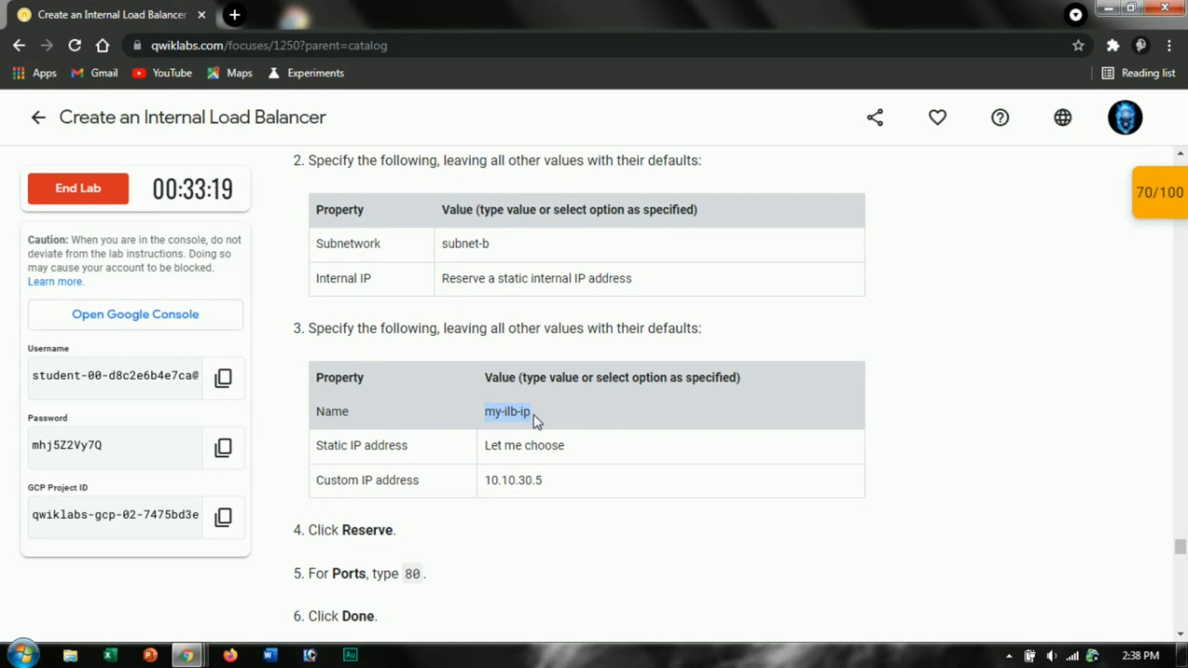
key("alt+Tab")
left_click(684, 319)
key("alt+Tab")
key("ctrl+c")
key("alt+Tab")
key("ctrl+v")
scroll(656, 417, "down", 7)
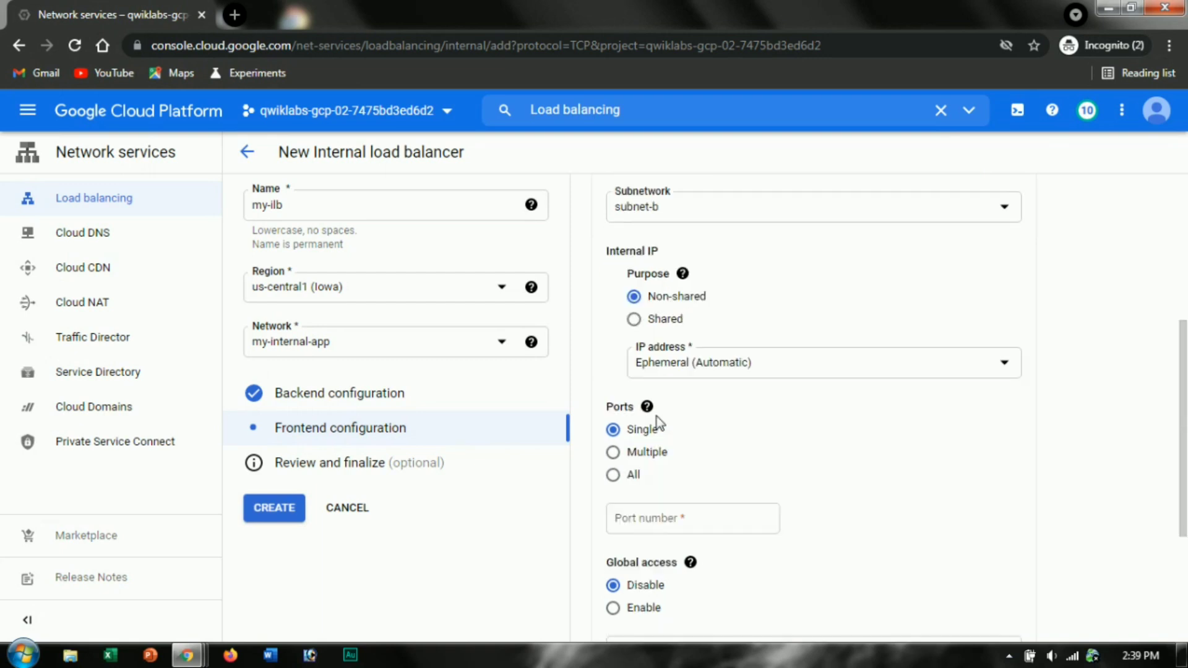
Copy the custom IP address 10.10.30.5 from the lab instructions and return to the frontend configuration.
scroll(655, 417, "up", 2)
scroll(678, 386, "up", 5)
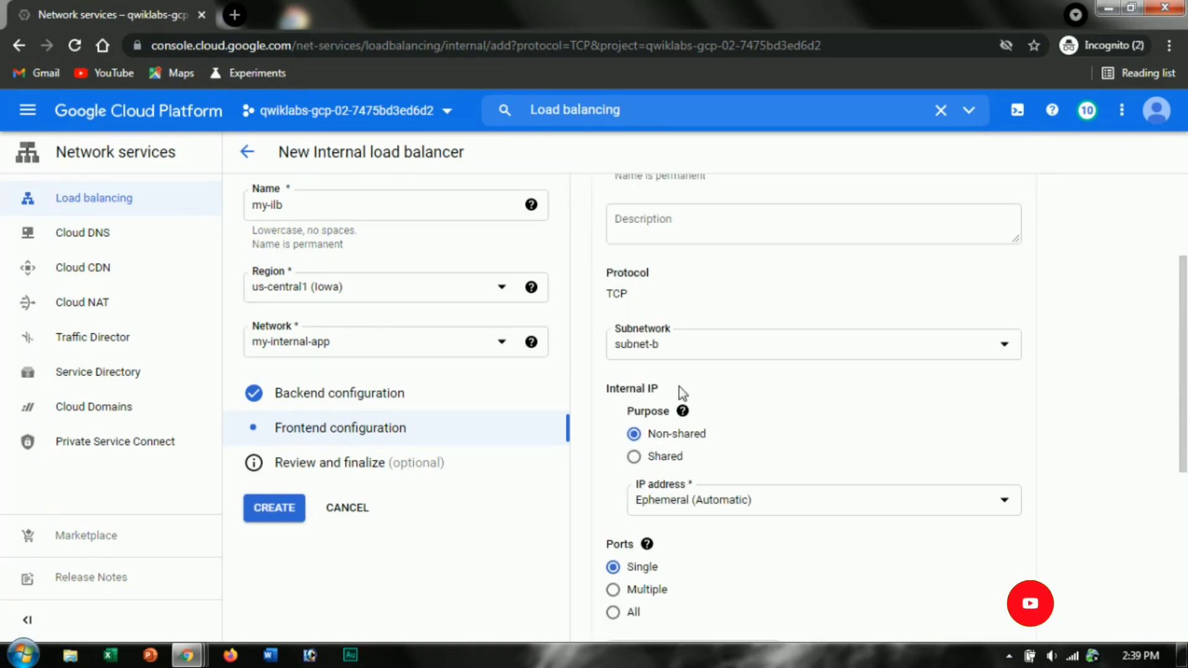
key("alt+Tab")
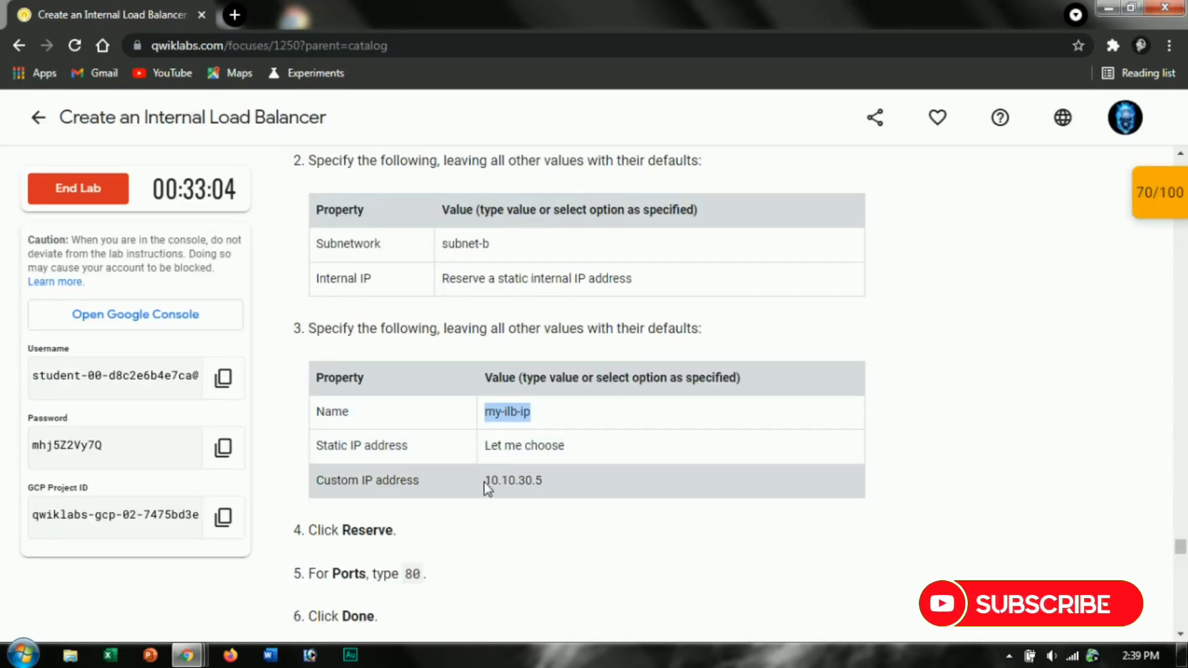
key("ctrl+c")
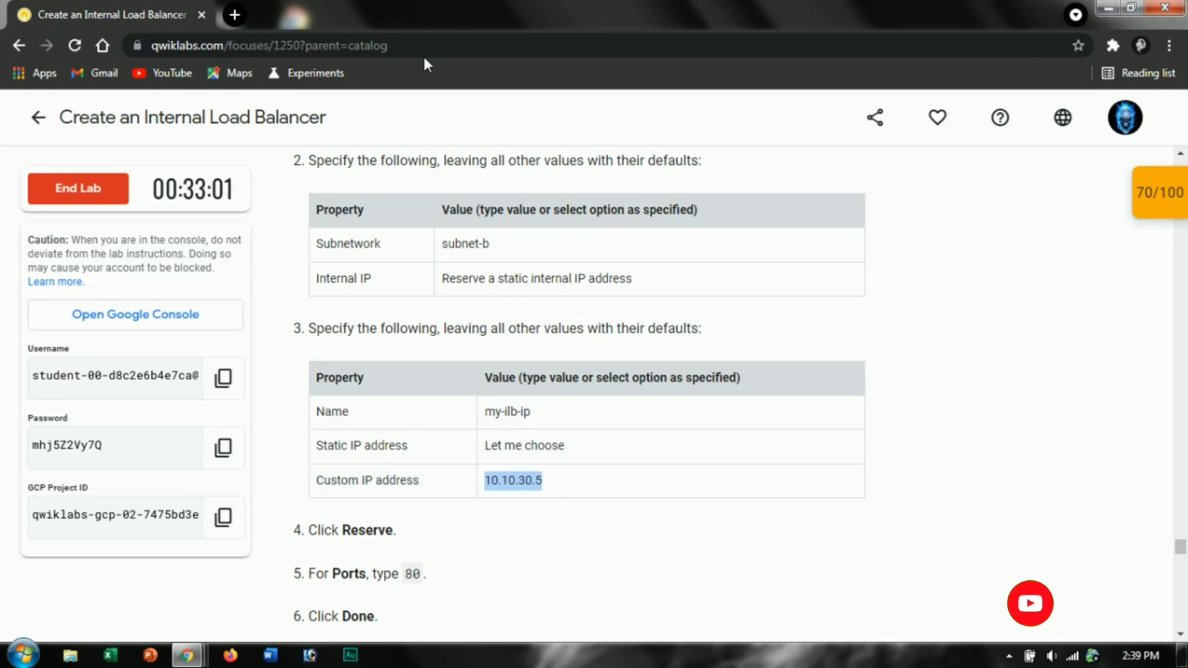
key("alt+Tab")
scroll(737, 319, "down", 1)
scroll(734, 313, "up", 1)
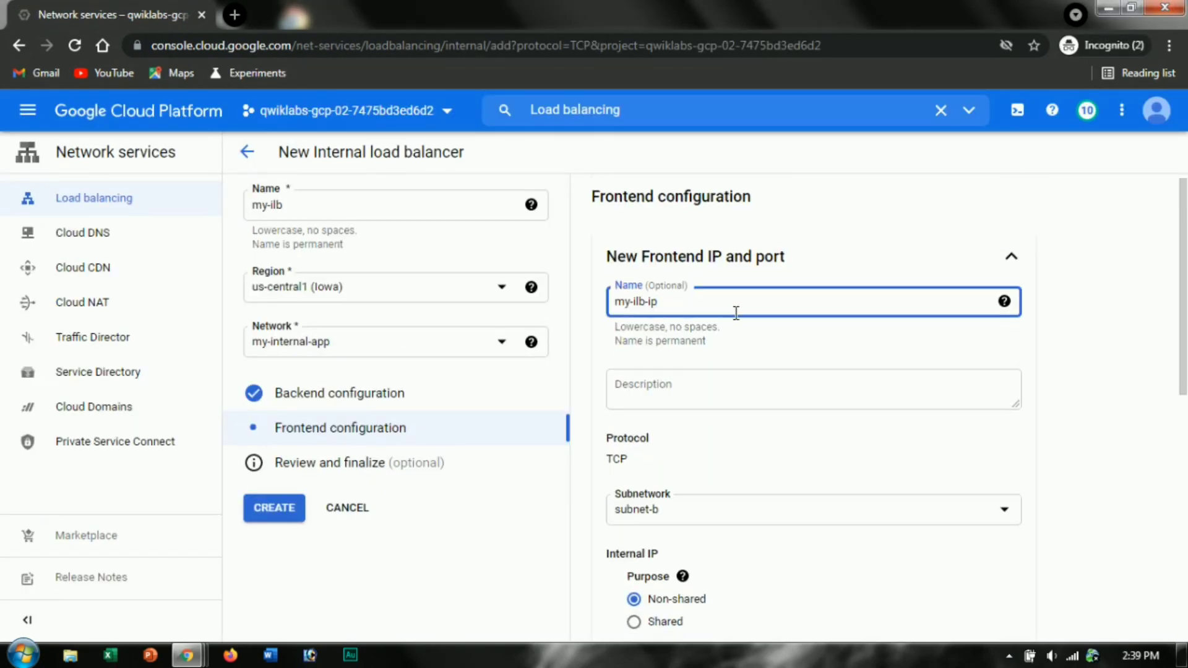
Reselect subnet-b as the frontend's subnetwork and recheck the lab's frontend values.
scroll(730, 334, "down", 3)
left_click(728, 343)
left_click(699, 450)
scroll(682, 382, "down", 1)
key("alt+Tab")
key("alt+Tab")
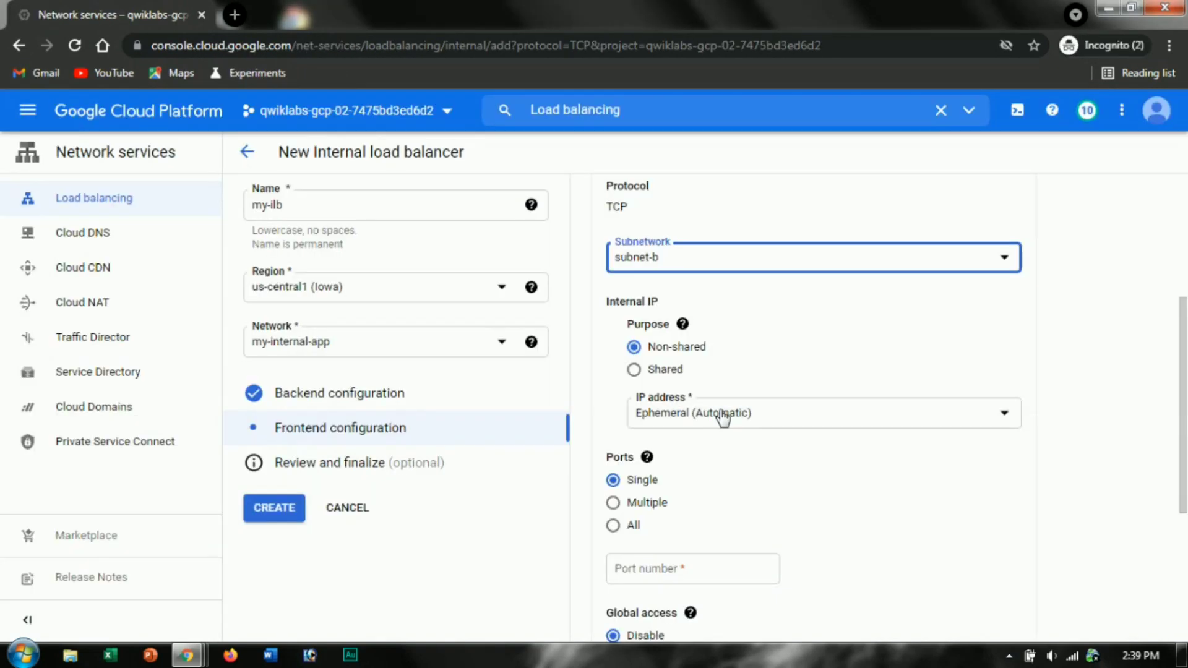
Try the Shared and Non-shared purposes for the internal IP and look through their IP address options.
scroll(662, 388, "down", 1)
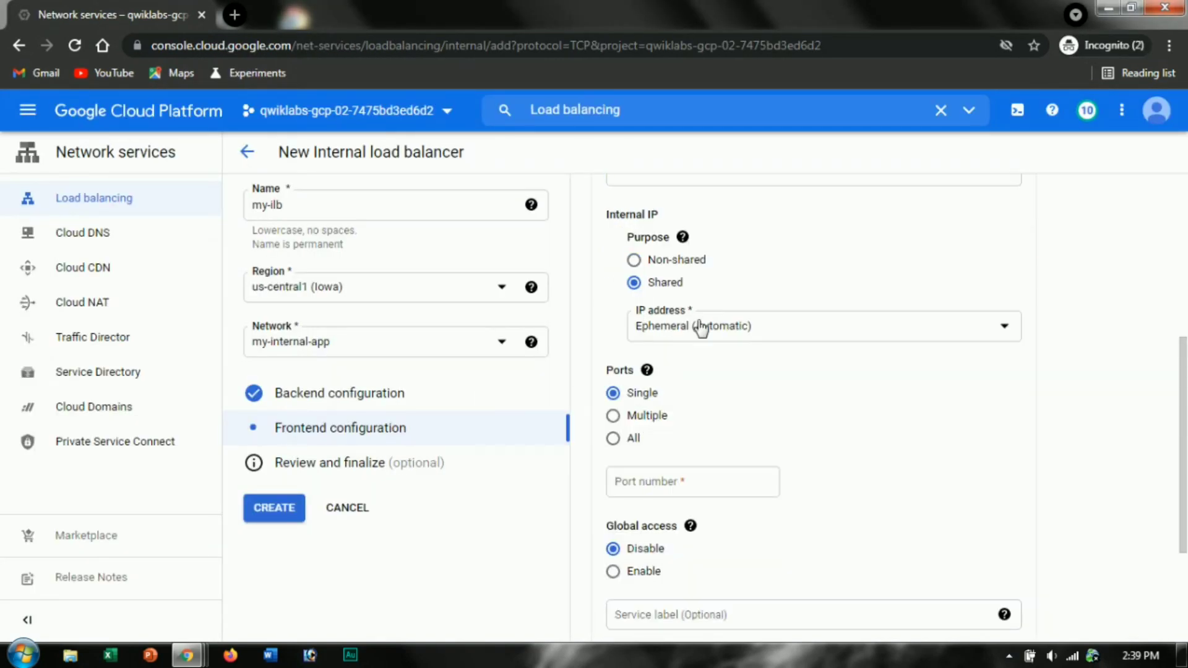
left_click(701, 324)
left_click(629, 263)
left_click(632, 260)
left_click(700, 326)
left_click(752, 288)
mouse_move(649, 375)
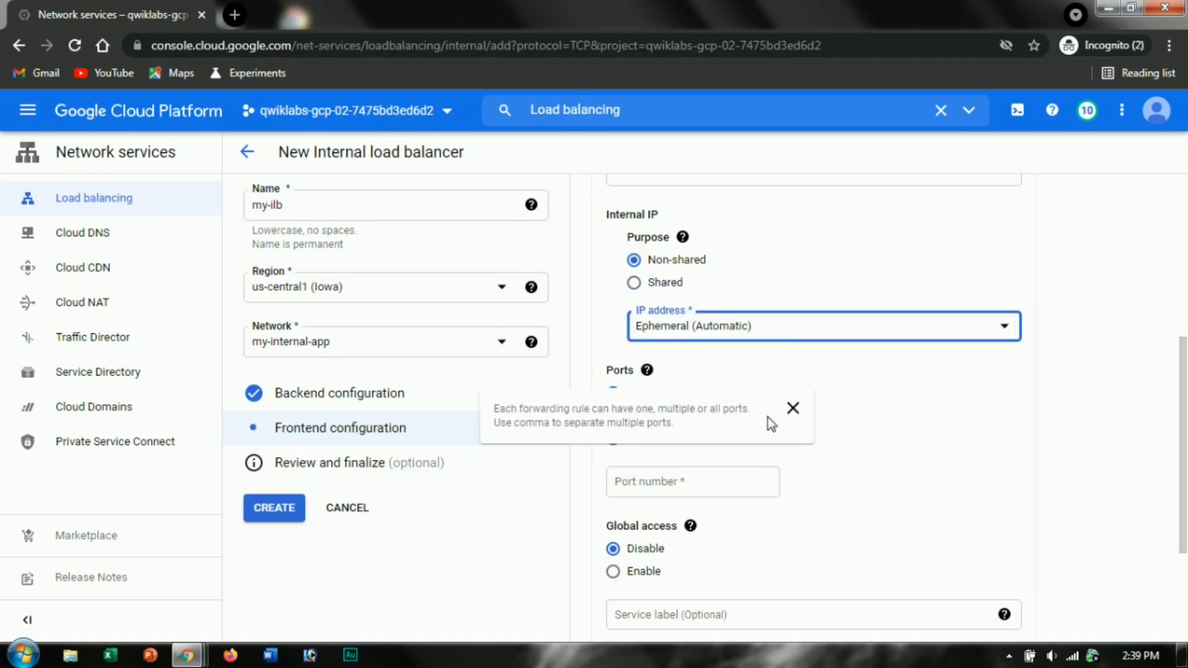
scroll(899, 508, "down", 3)
left_click(772, 476)
scroll(748, 380, "down", 1)
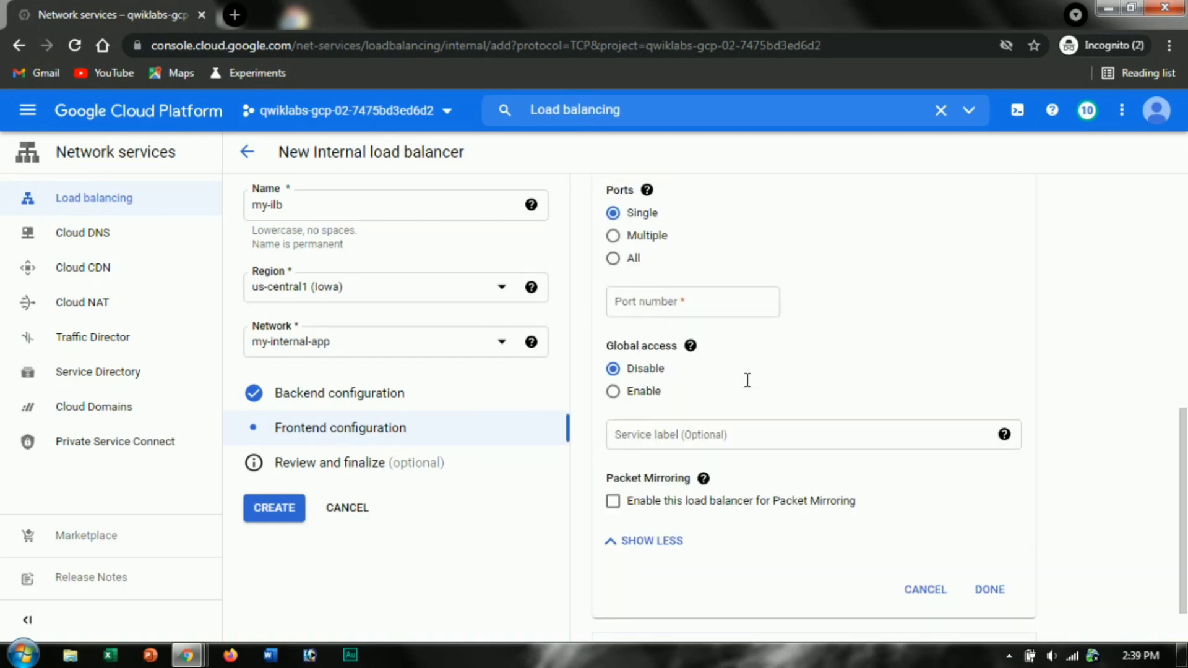
Set the internal IP purpose to Shared and start reserving a new static IP address, as the lab instructs.
key("alt+Tab")
scroll(508, 402, "up", 3)
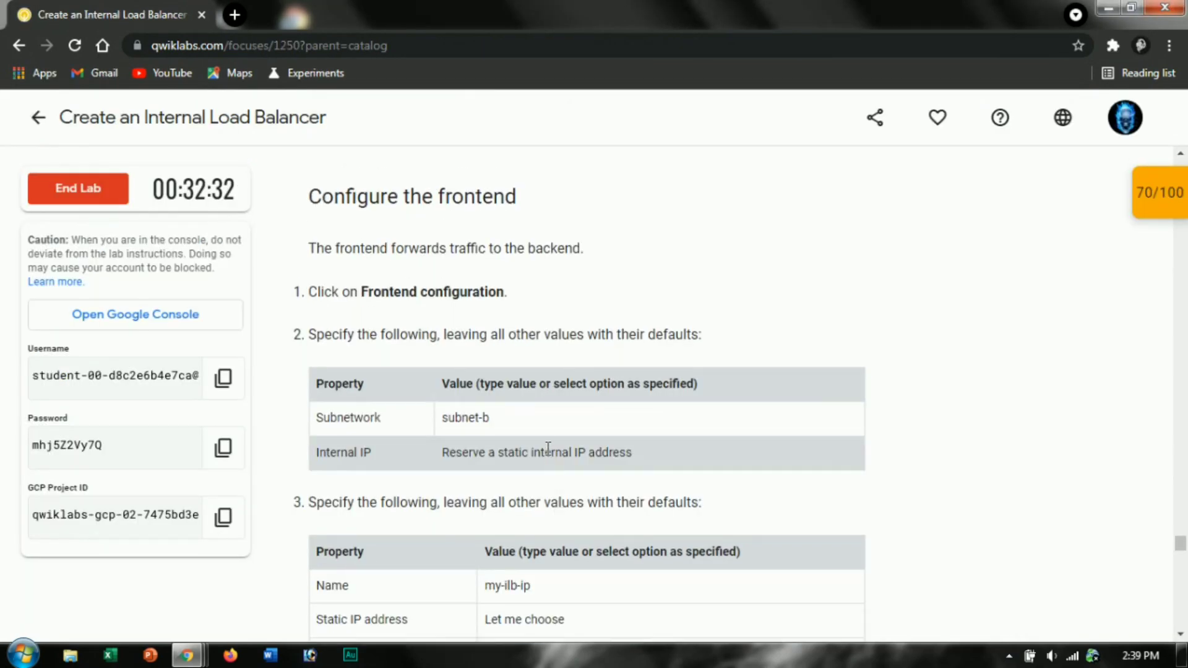
key("alt+Tab")
key("alt+Tab")
key("alt+Tab")
key("alt+Tab")
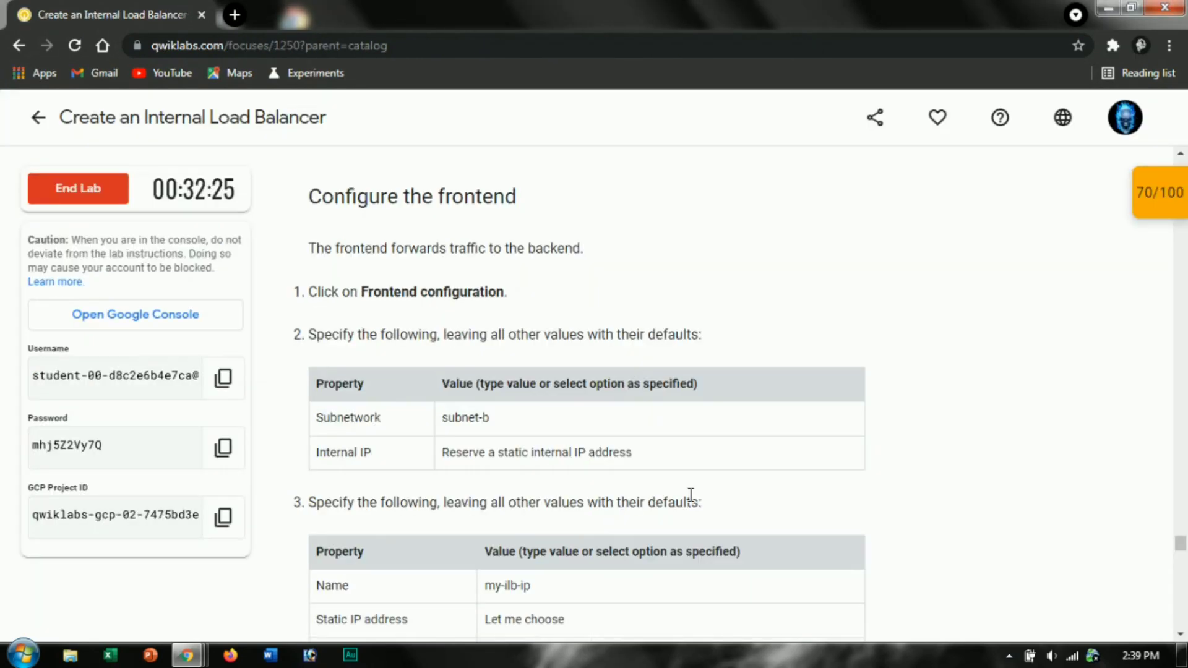
key("alt+Tab")
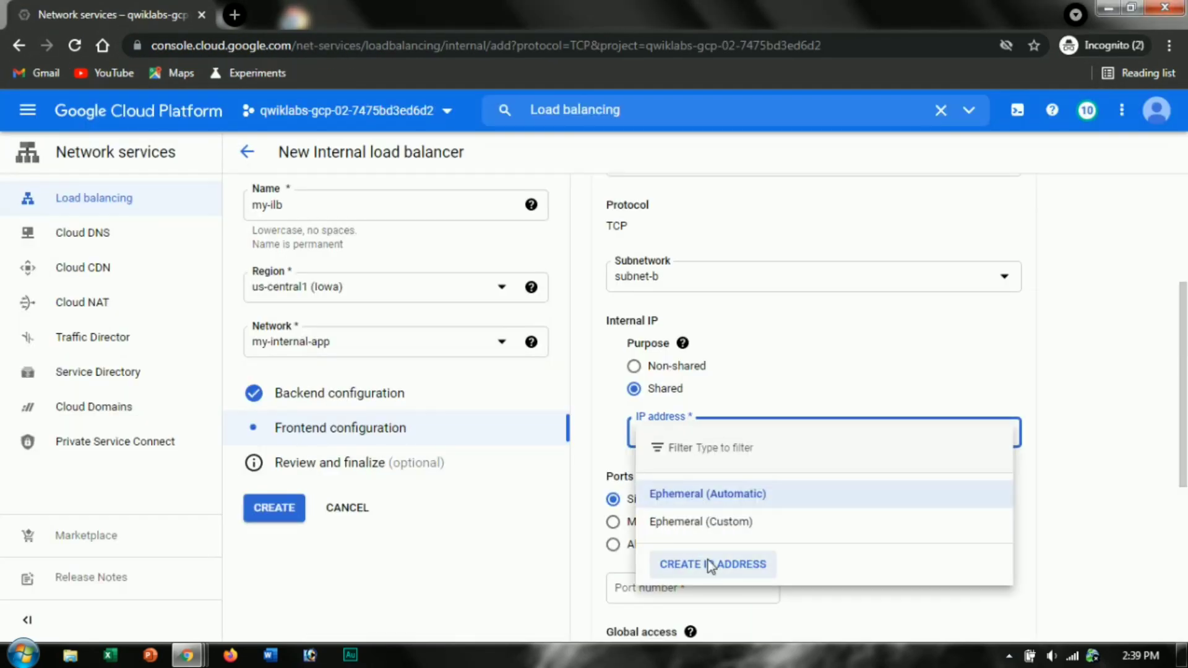
left_click(710, 565)
key("alt+Tab")
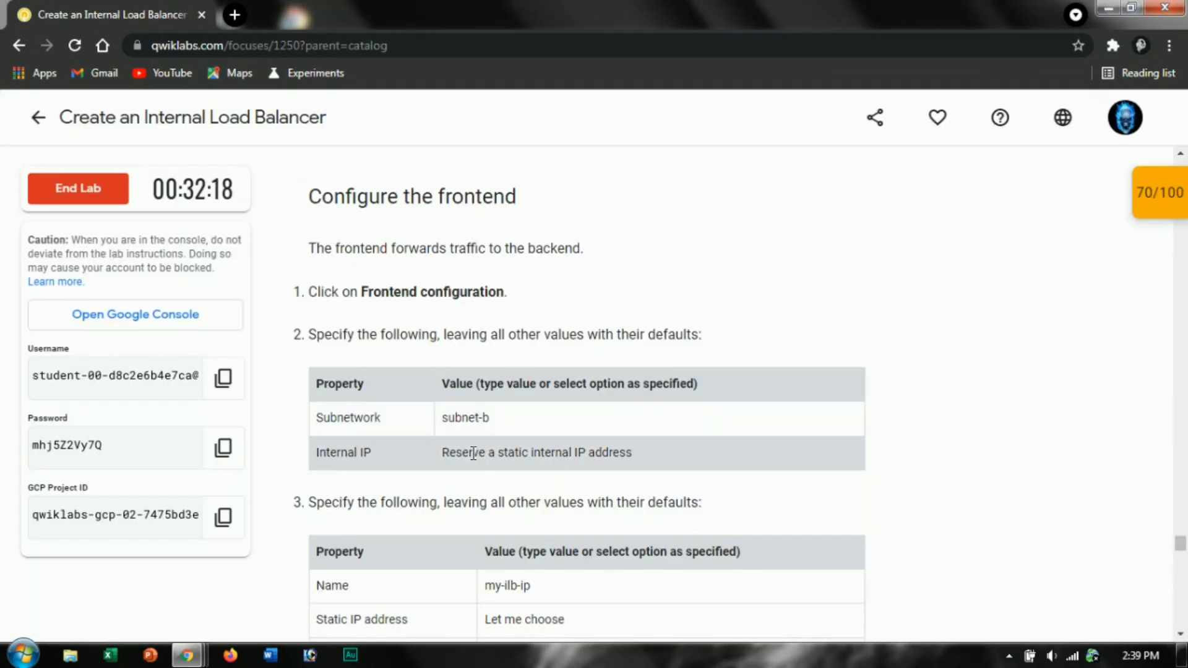
key("alt+Tab")
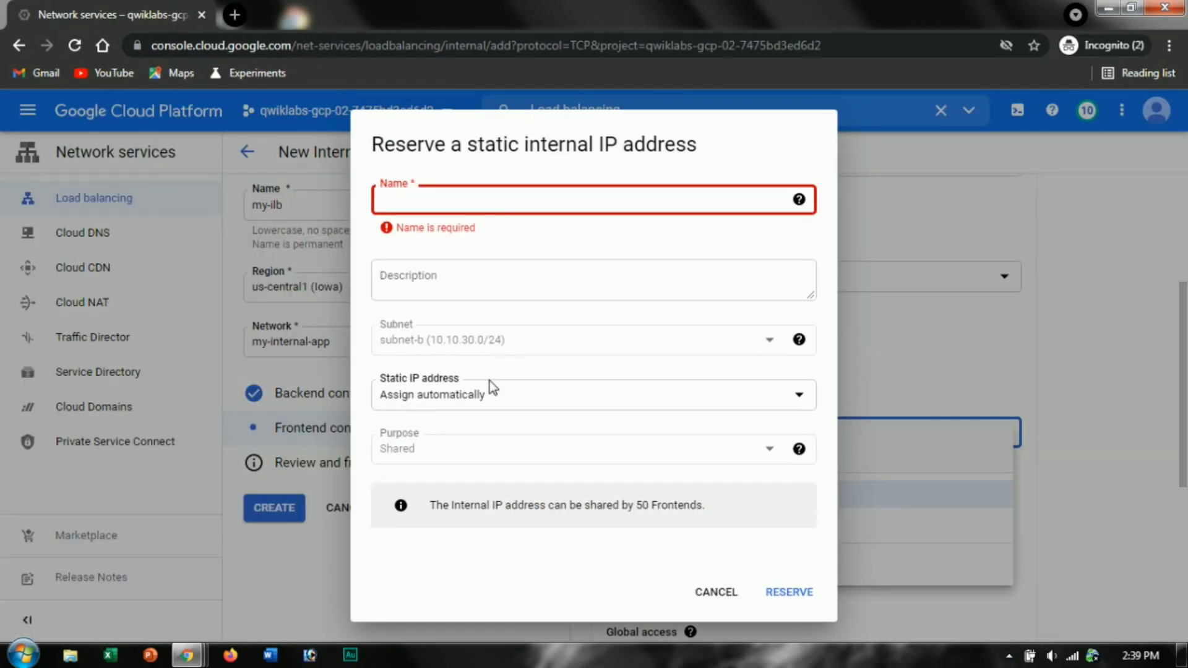
Set the static IP address option to Let me choose, with 10.10.30.5 as the custom IP address.
left_click(492, 396)
left_click(484, 434)
key("alt+Tab")
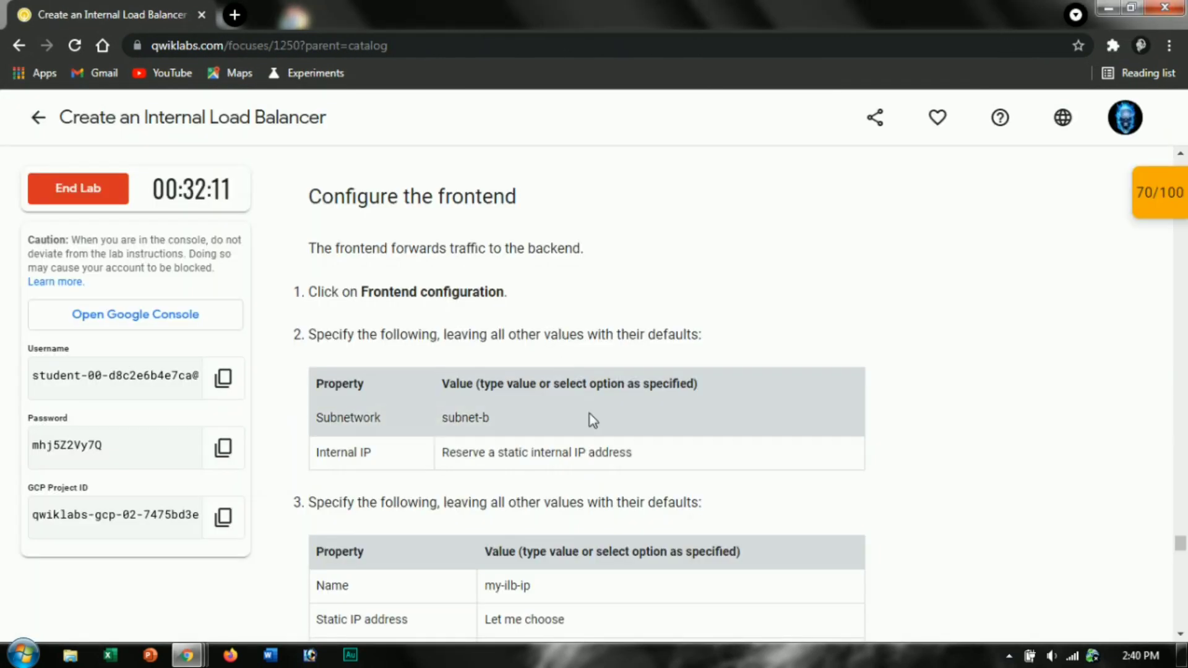
scroll(589, 414, "down", 1)
double_click(513, 572)
key("ctrl+c")
key("alt+Tab")
left_click(483, 420)
key("ctrl+v")
key("alt+Tab")
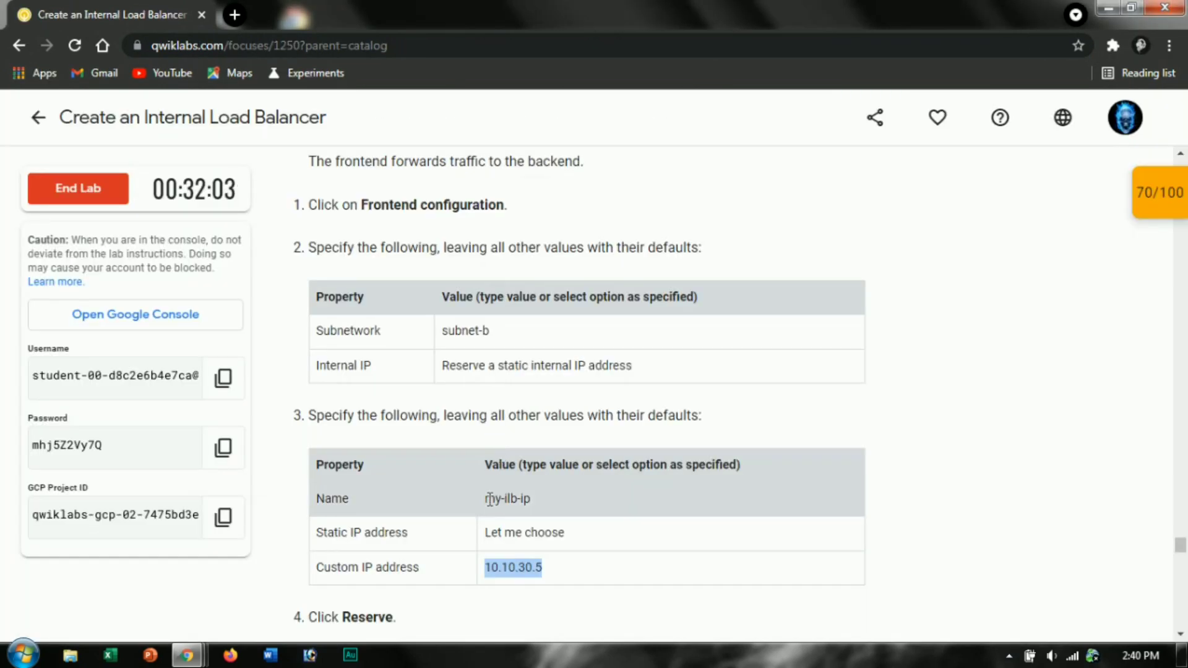
Name the static internal IP address my-ilb-ip and reserve it.
key("ctrl+c")
key("alt+Tab")
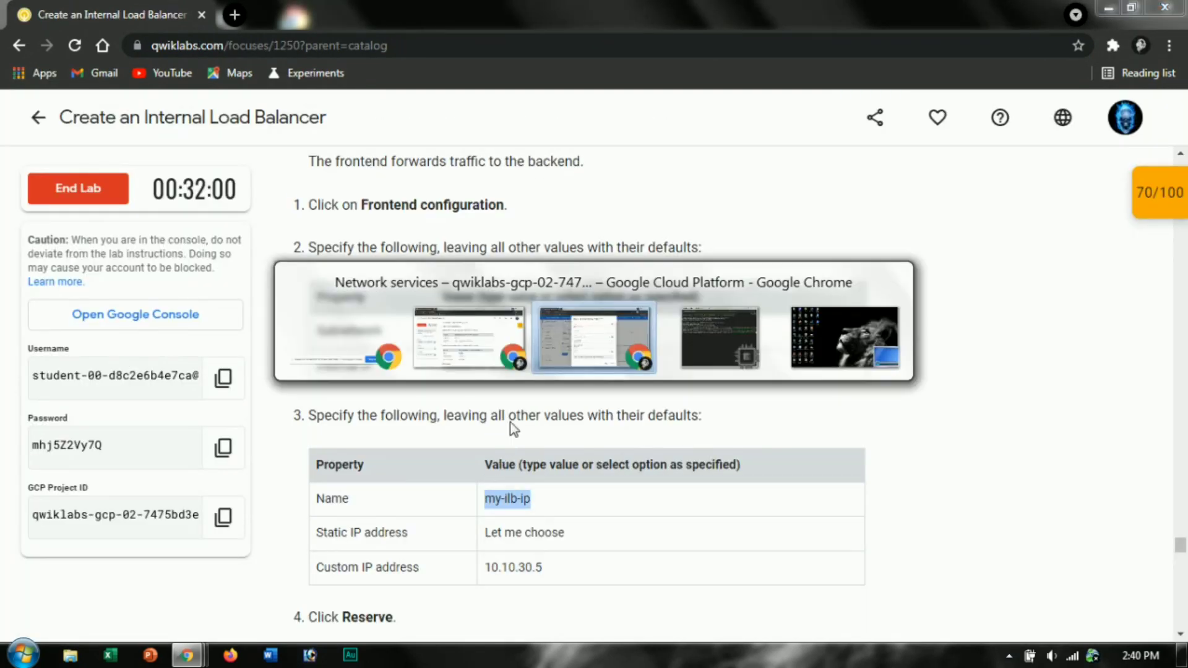
left_click(520, 179)
key("ctrl+v")
key("alt+Tab")
key("alt+Tab")
key("alt+Tab")
key("alt+Tab")
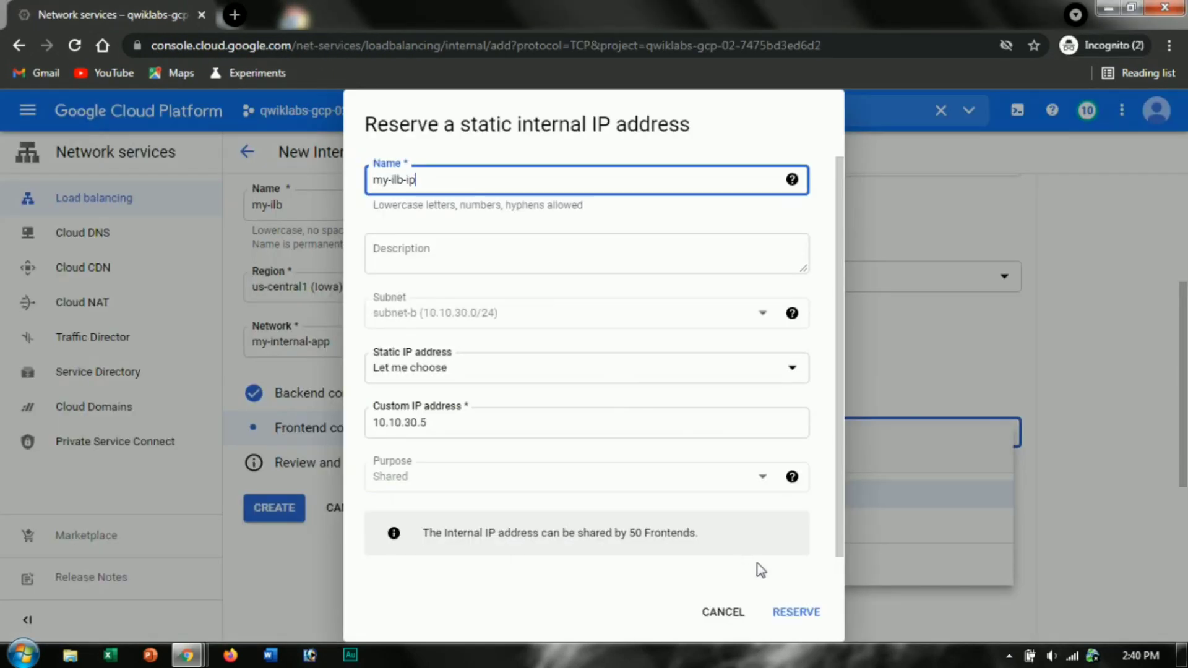
left_click(798, 613)
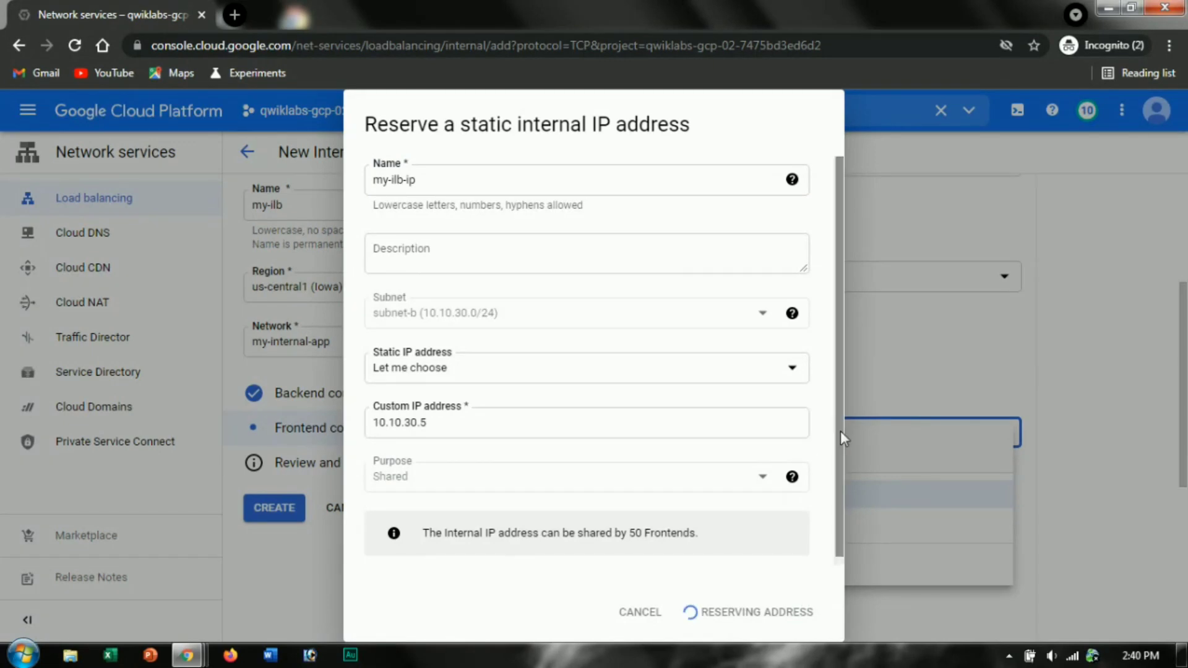
Set the frontend's single port number to 80, following the lab instructions.
key("alt+Tab")
scroll(585, 415, "down", 3)
key("alt+Tab")
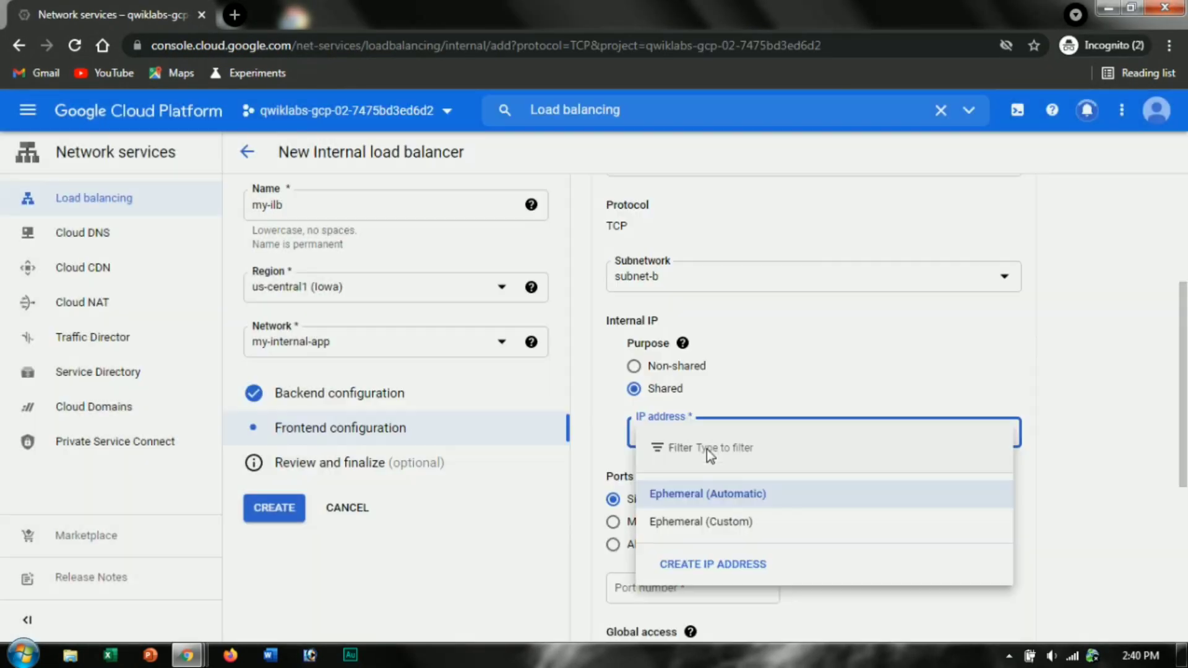
left_click(700, 425)
type("80")
key("alt+Tab")
key("alt+Tab")
key("alt+Tab")
key("alt+Tab")
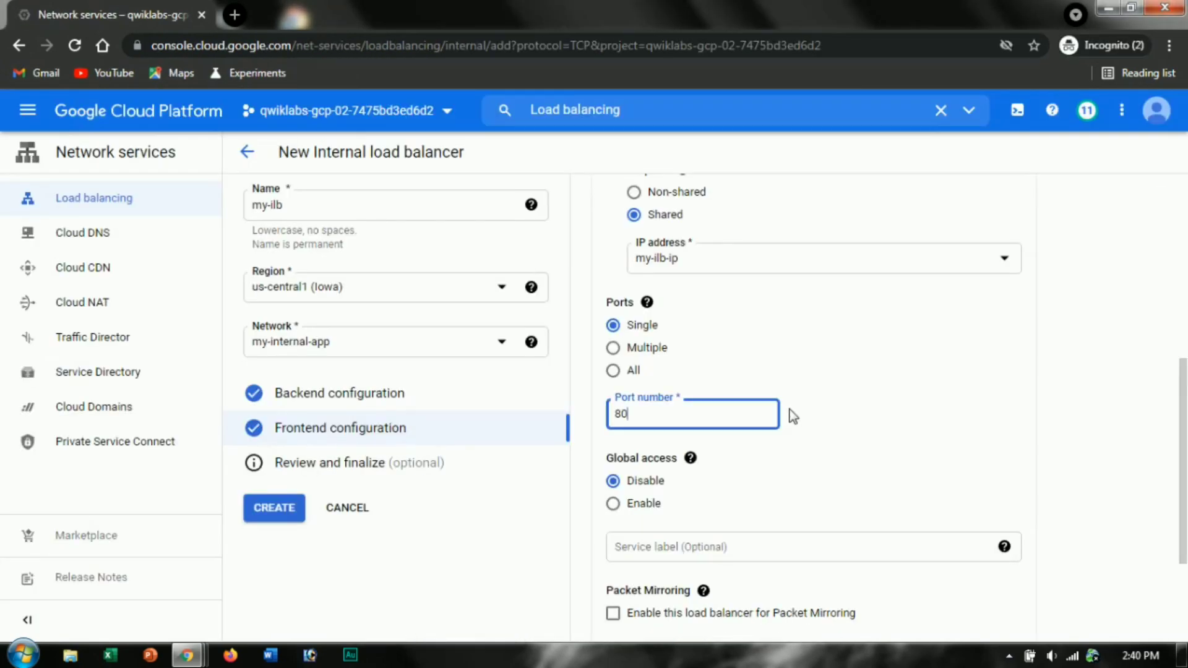
Recheck the frontend's name and settings against the lab instructions and finish the frontend entry.
scroll(785, 402, "down", 3)
scroll(789, 397, "up", 5)
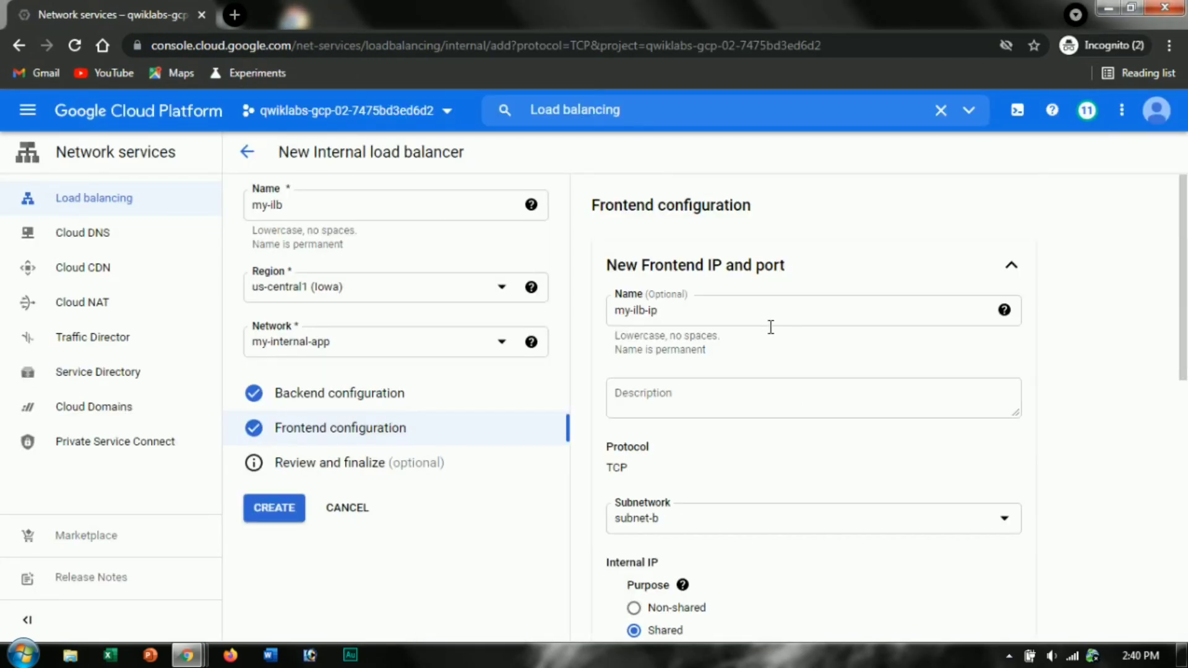
key("alt+Tab")
scroll(765, 321, "up", 2)
key("alt+Tab")
left_click(767, 319)
key("ctrl+a")
key("alt+Tab")
scroll(753, 327, "down", 6)
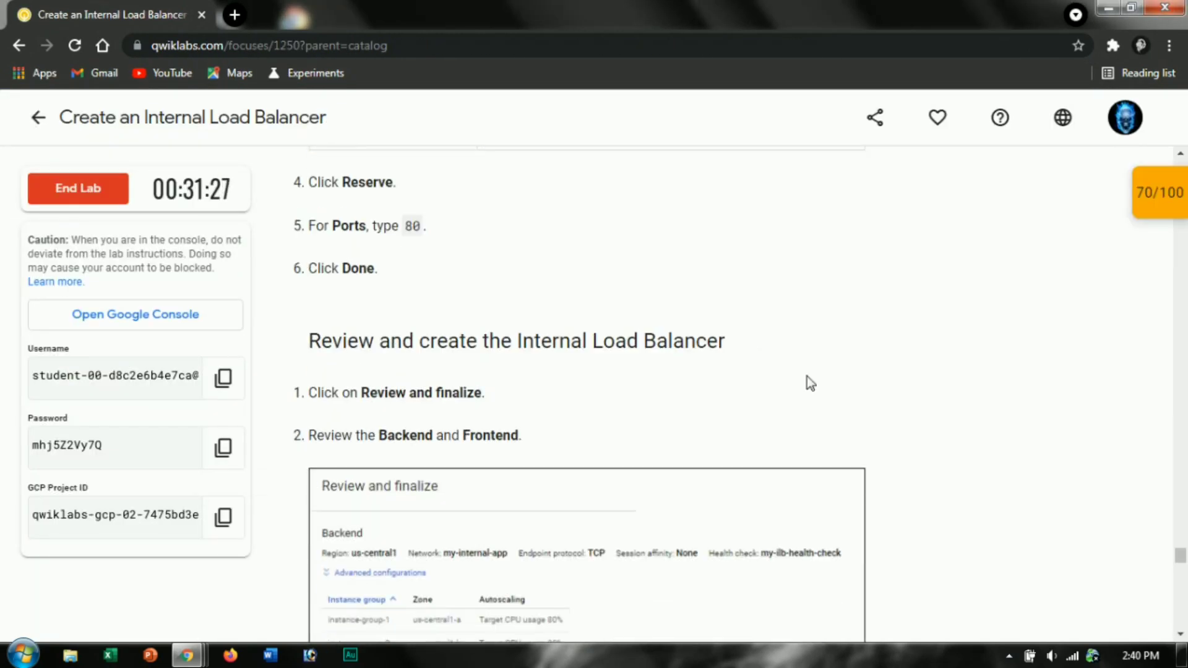
key("alt+Tab")
scroll(926, 525, "down", 5)
left_click(987, 526)
Review the load balancer's backend and frontend summary and create the load balancer my-ilb.
key("alt+Tab")
scroll(518, 378, "down", 3)
key("alt+Tab")
left_click(384, 469)
key("alt+Tab")
scroll(753, 432, "down", 2)
key("alt+Tab")
left_click(272, 508)
Check the lab progress for the Configure the Internal Load Balancer objective.
key("alt+Tab")
scroll(514, 467, "up", 2)
key("alt+Tab")
key("alt+Tab")
key("alt+Tab")
key("alt+Tab")
scroll(495, 421, "down", 3)
left_click(495, 415)
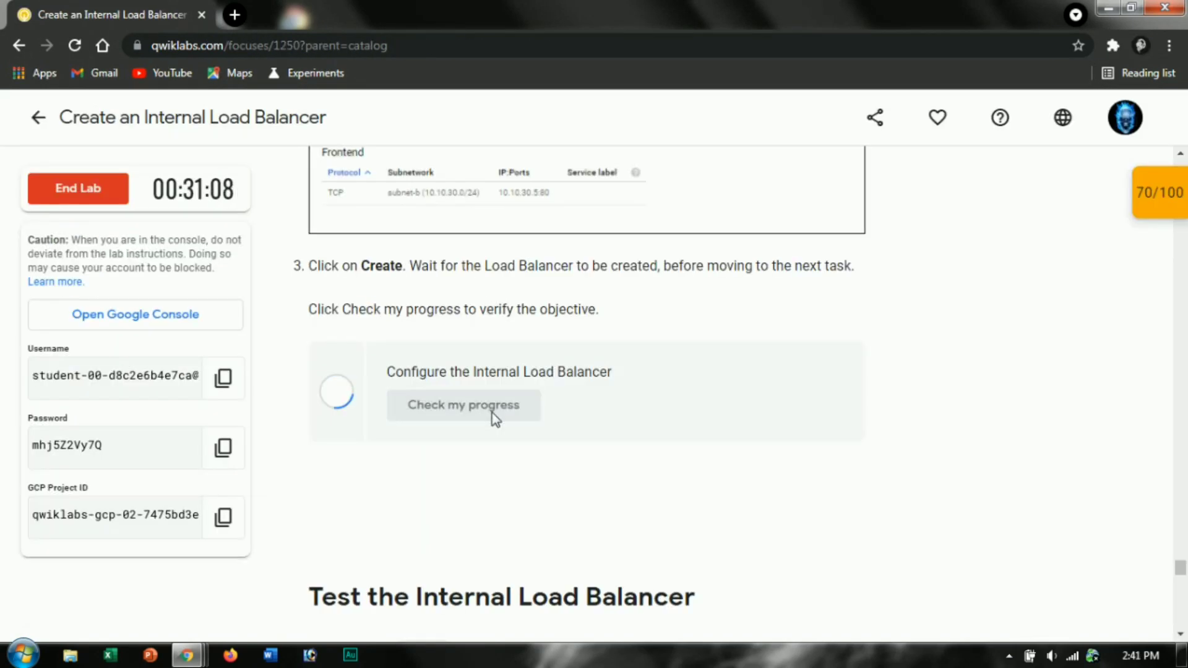
Refresh the load balancer list and check the Configure the Internal Load Balancer objective again.
key("alt+Tab")
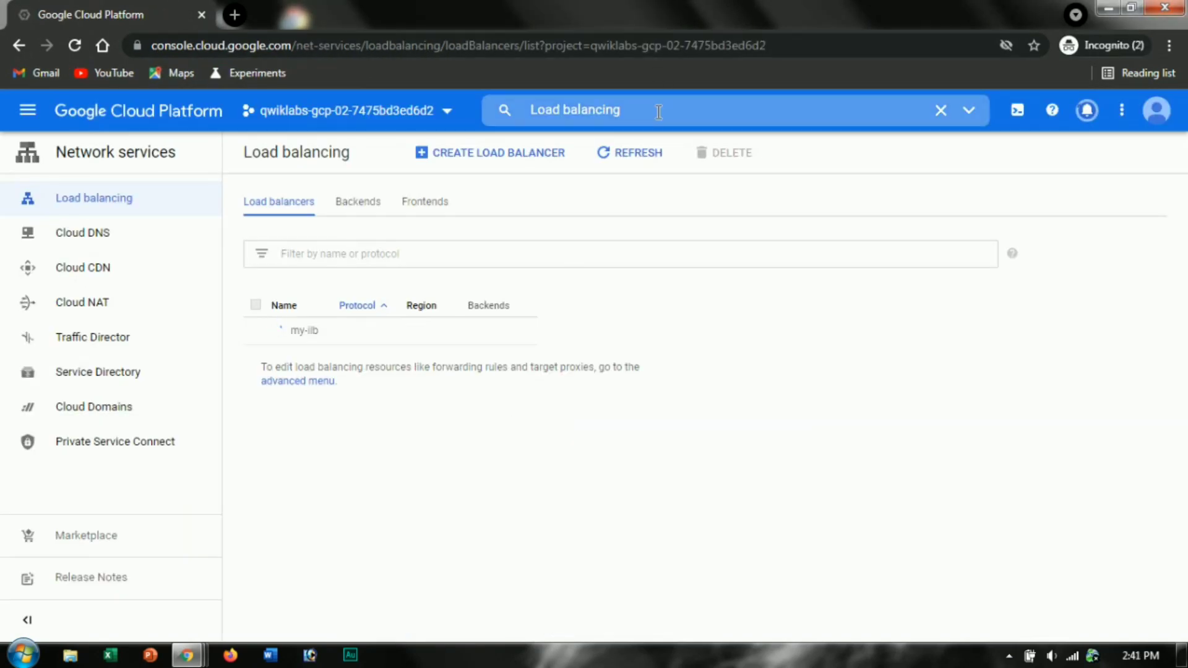
left_click(636, 162)
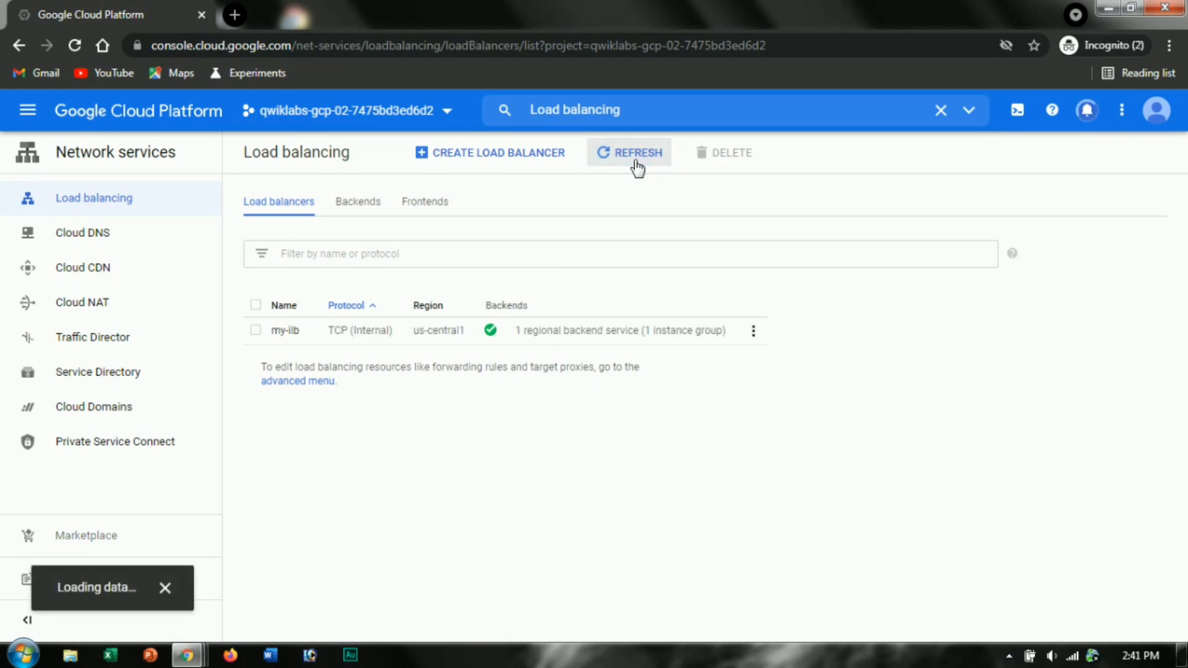
key("alt+Tab")
scroll(606, 288, "up", 3)
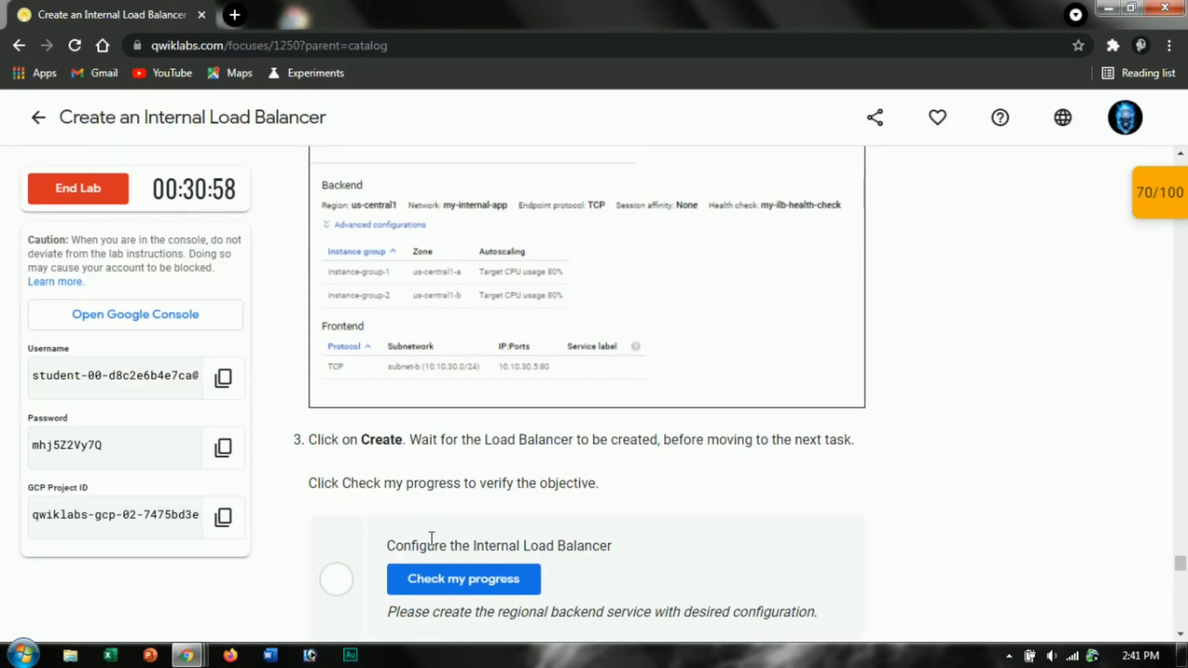
left_click(456, 580)
left_click(455, 578)
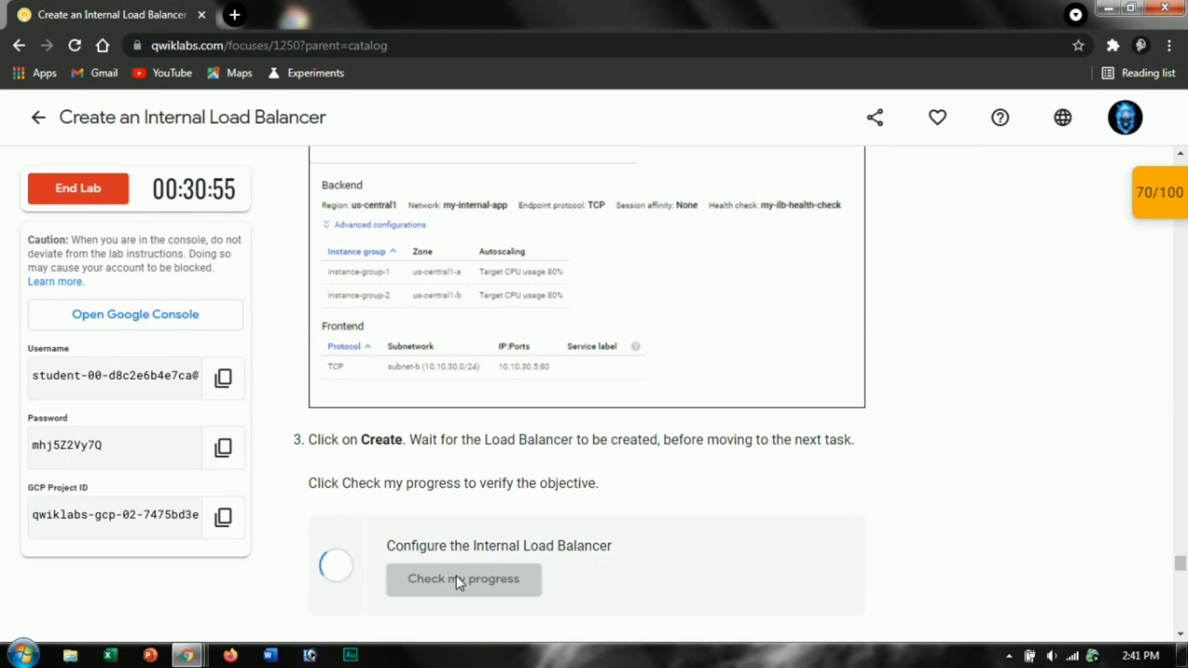
Open the load balancer my-ilb for editing to inspect its configuration.
scroll(590, 481, "up", 3)
scroll(590, 481, "down", 5)
key("alt+Tab")
left_click(755, 333)
left_click(767, 358)
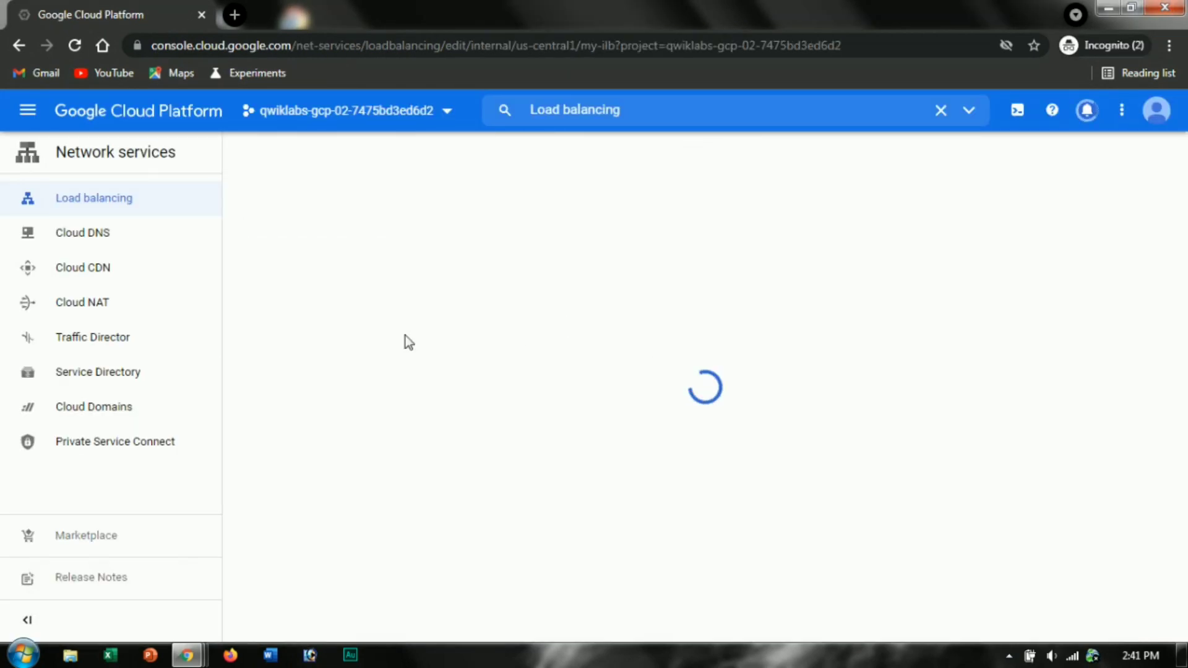
scroll(523, 371, "down", 3)
Review the lab's backend configuration instructions, including the region, network, instance groups and health check values.
key("alt+Tab")
scroll(542, 375, "up", 5)
scroll(543, 375, "up", 10)
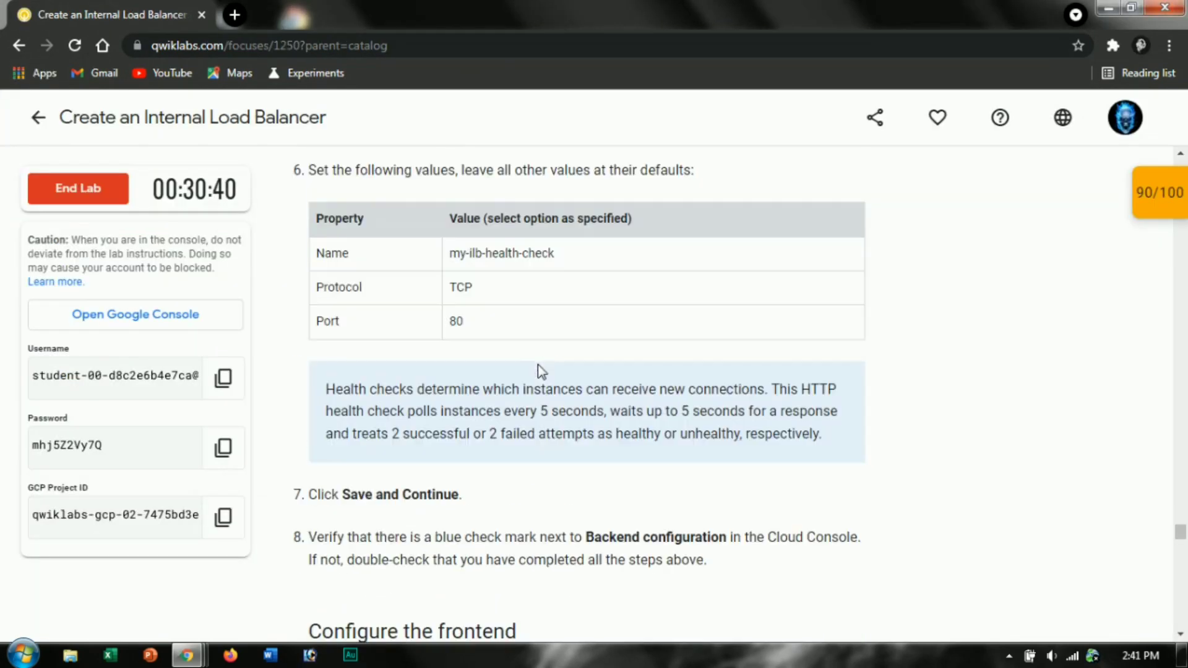
scroll(474, 449, "up", 3)
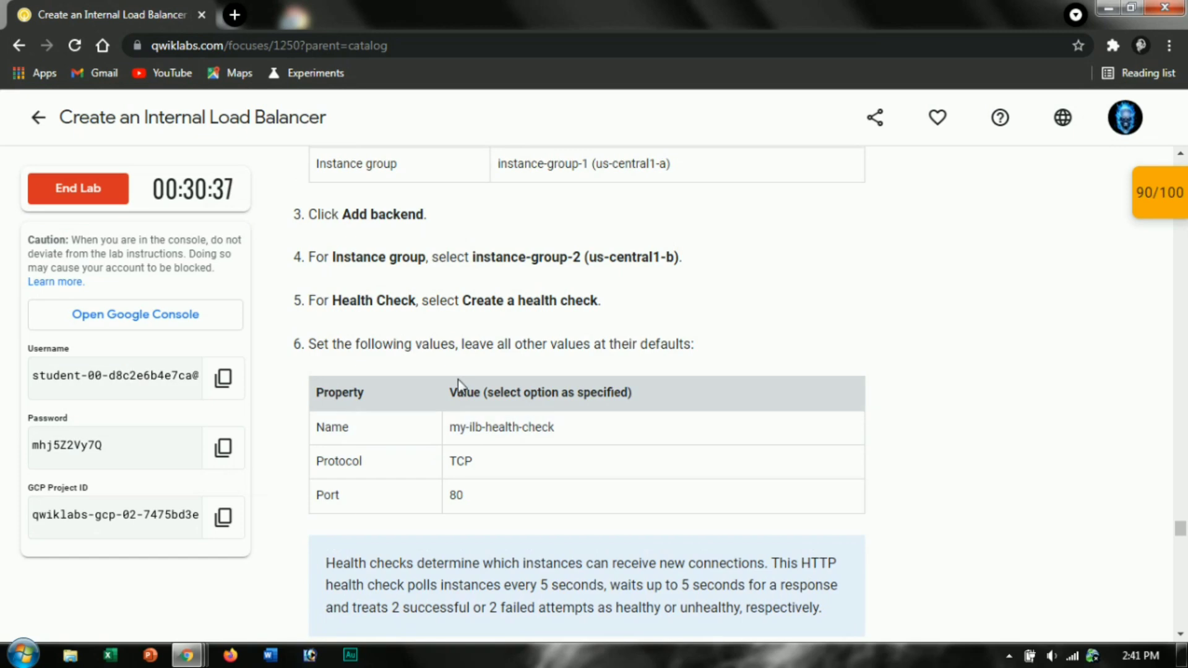
scroll(556, 273, "up", 6)
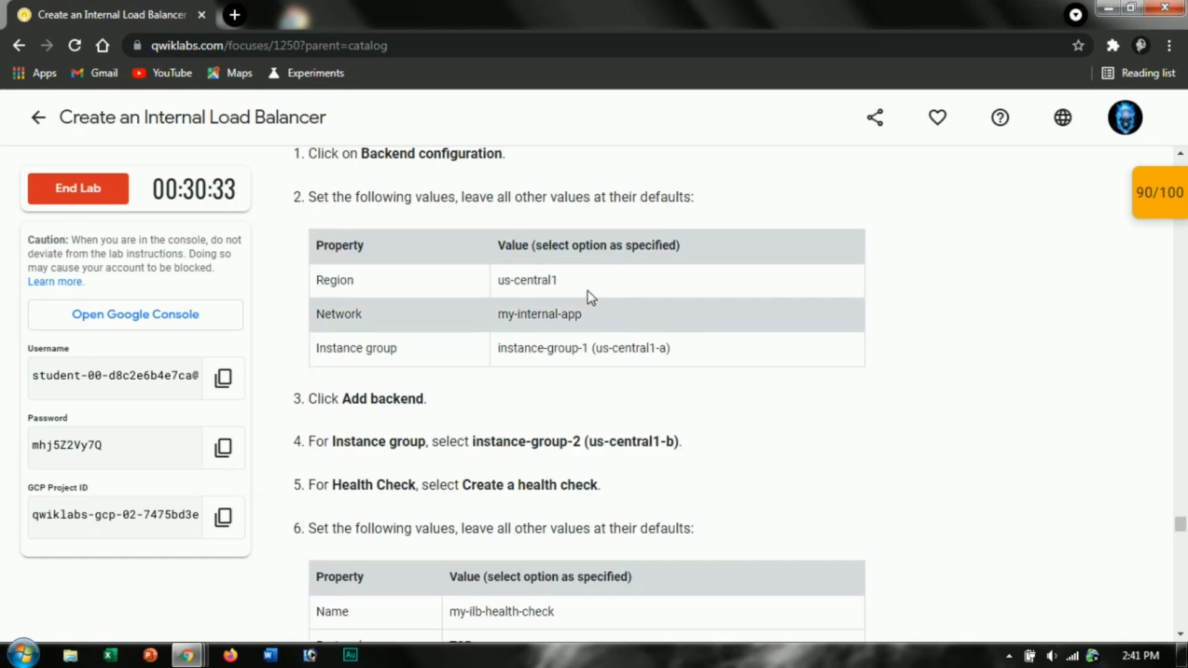
scroll(588, 290, "up", 1)
scroll(588, 291, "down", 5)
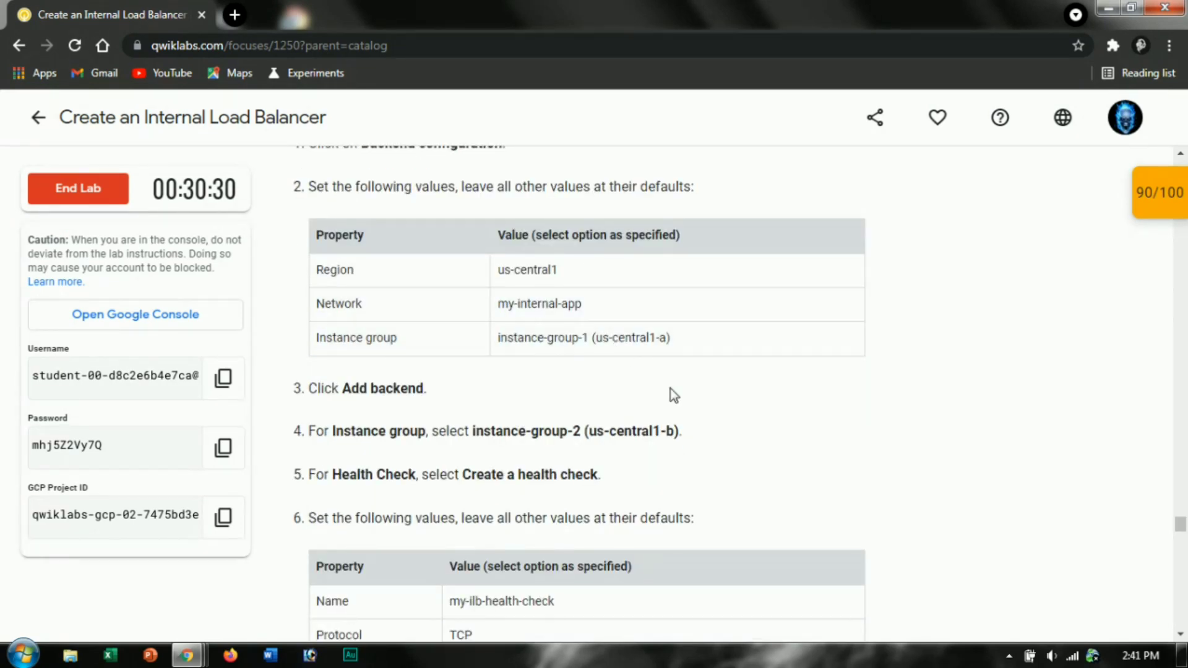
key("alt+Tab")
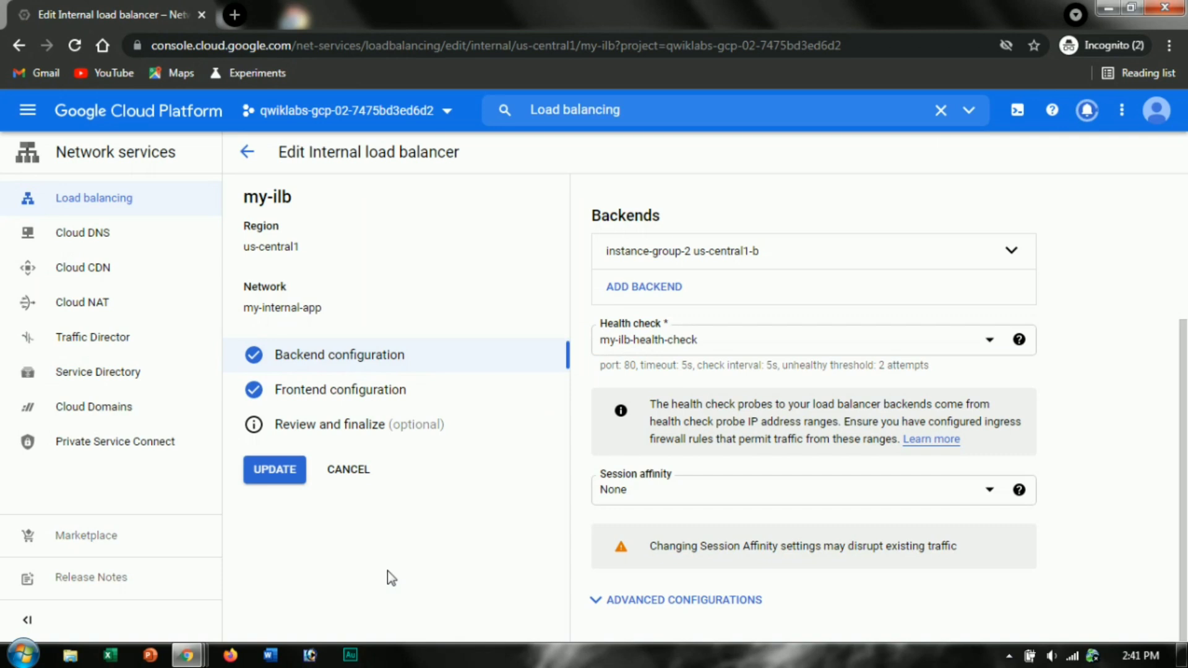
left_click(681, 296)
key("alt+Tab")
scroll(528, 424, "up", 2)
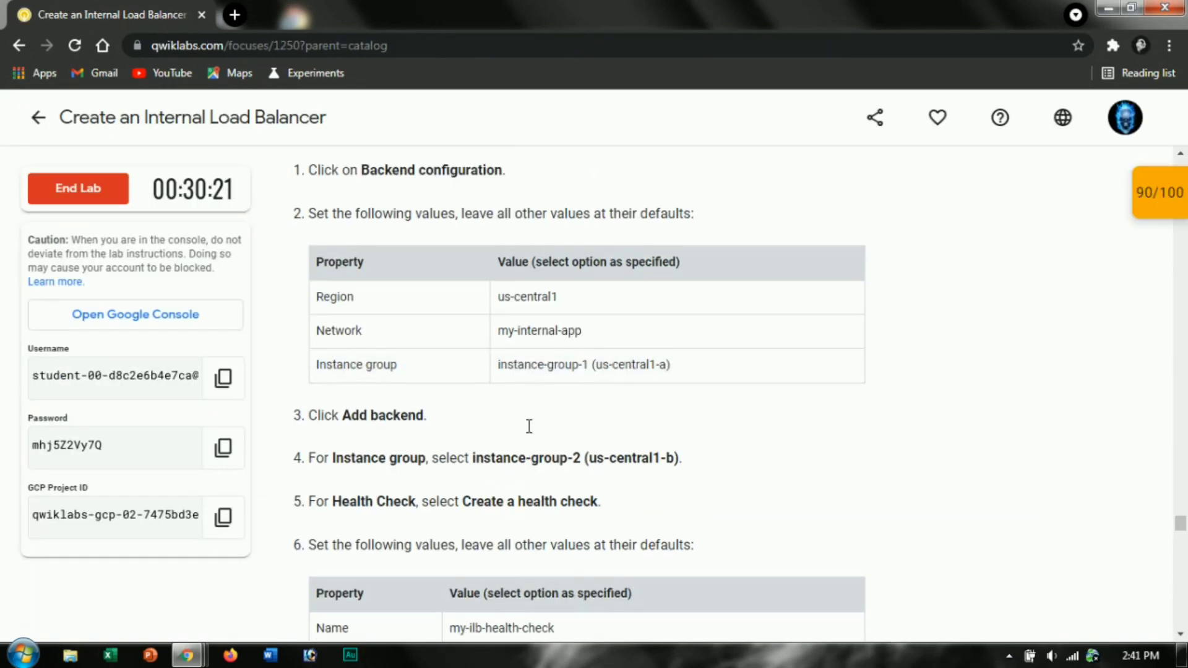
scroll(551, 399, "up", 8)
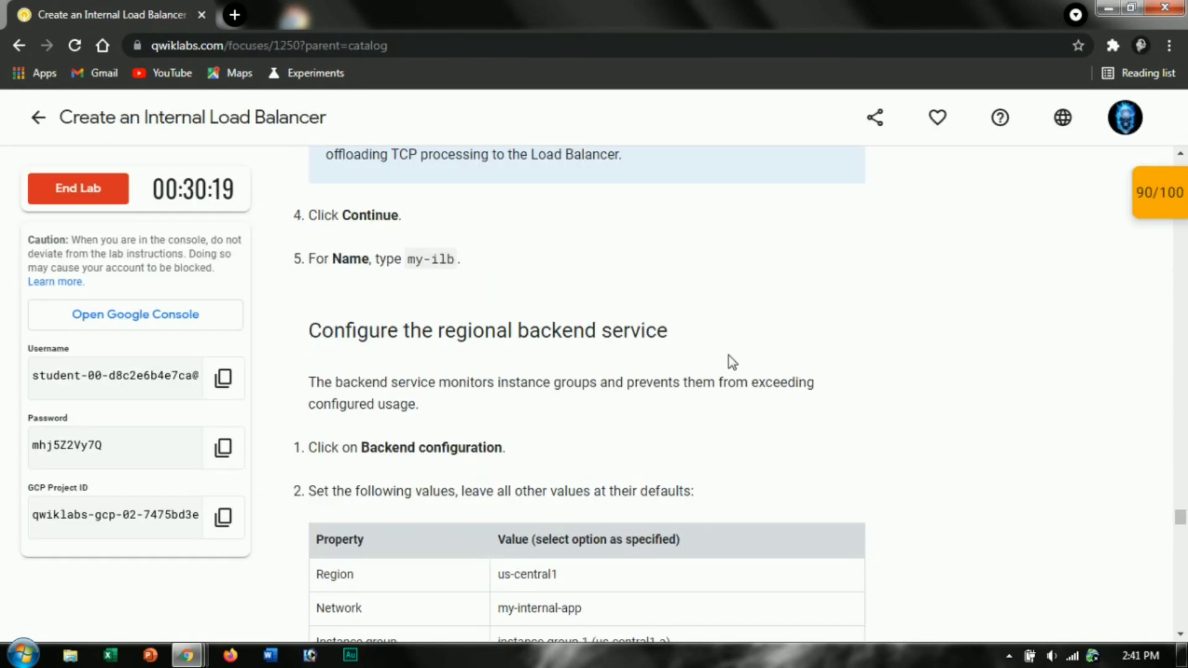
scroll(717, 352, "down", 5)
scroll(716, 356, "down", 1)
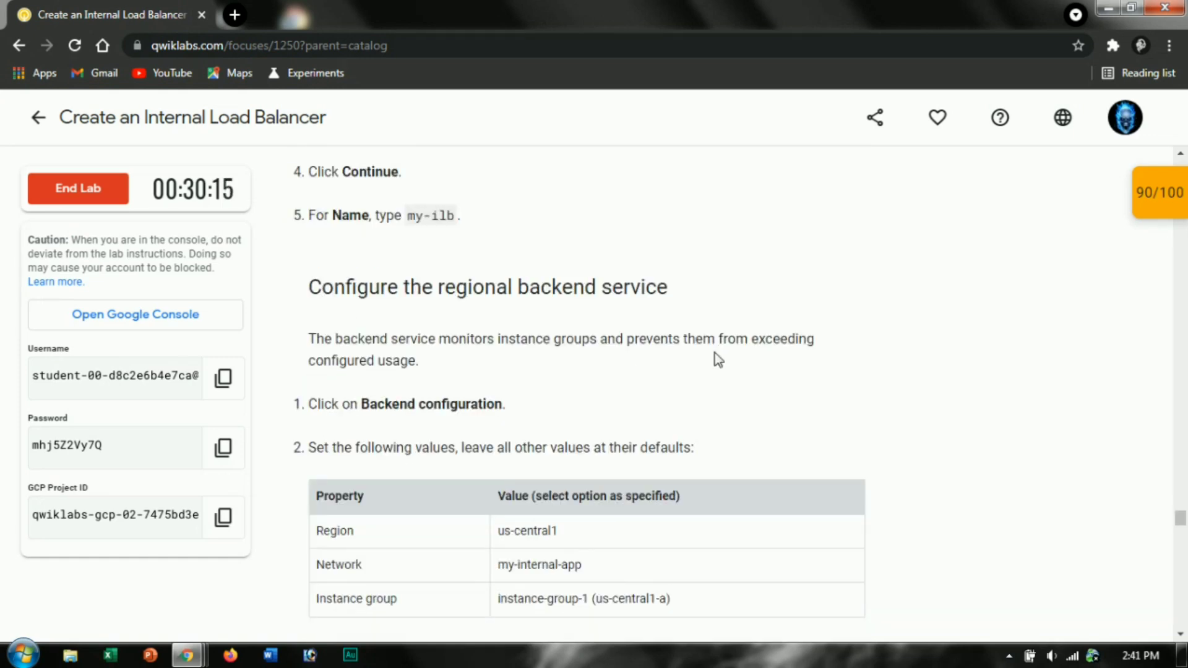
scroll(1183, 509, "up", 6)
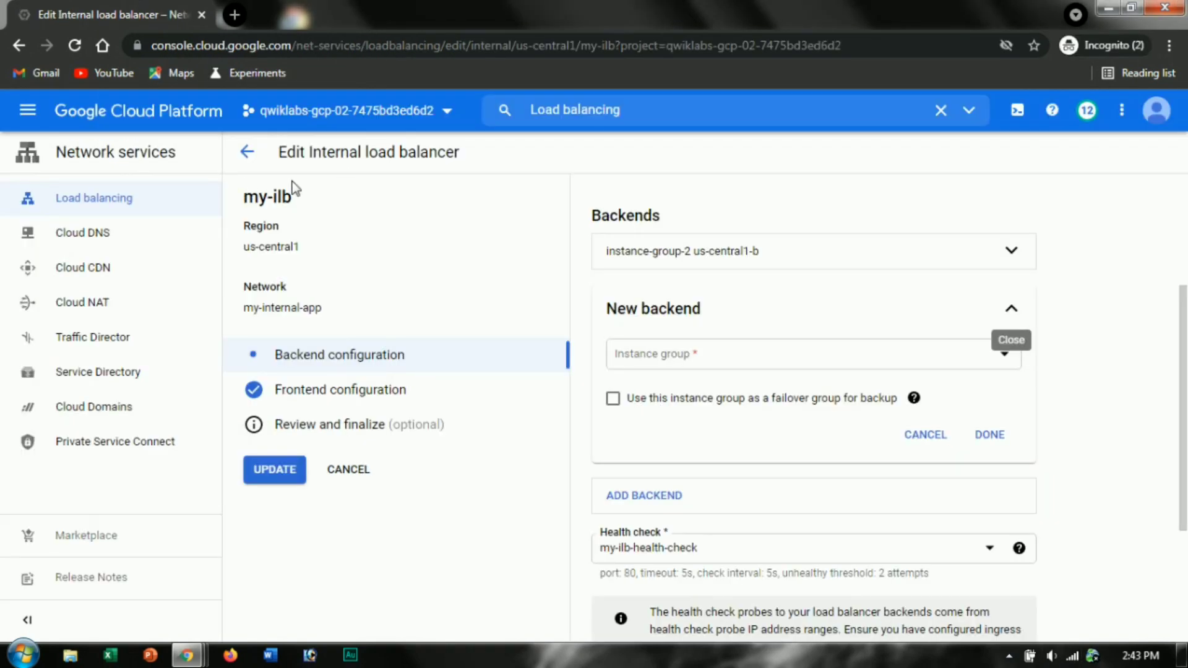
left_click(254, 150)
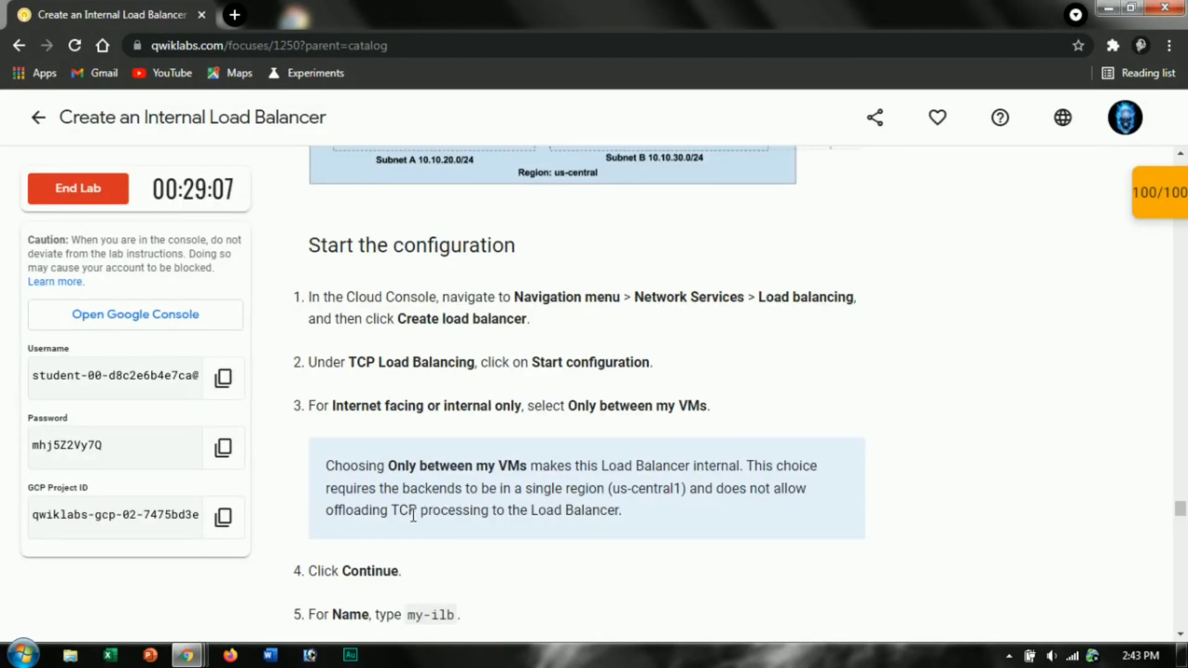
Recheck the lab progress for the Configure the Internal Load Balancer objective.
scroll(413, 514, "down", 10)
scroll(413, 513, "down", 15)
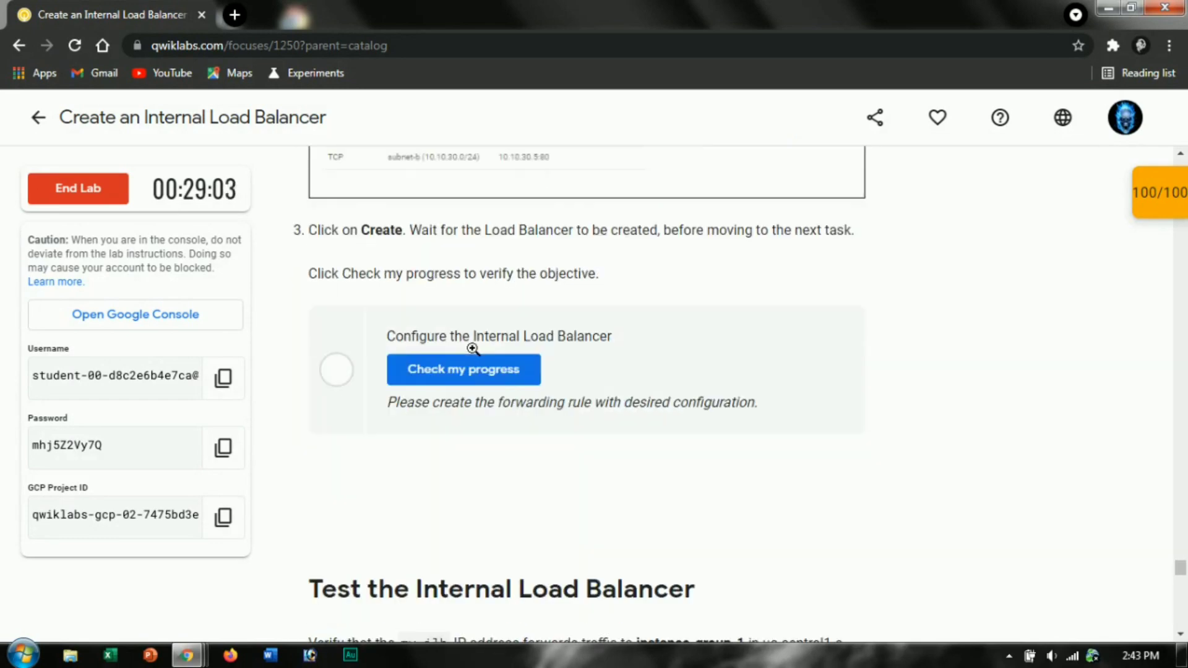
left_click(489, 369)
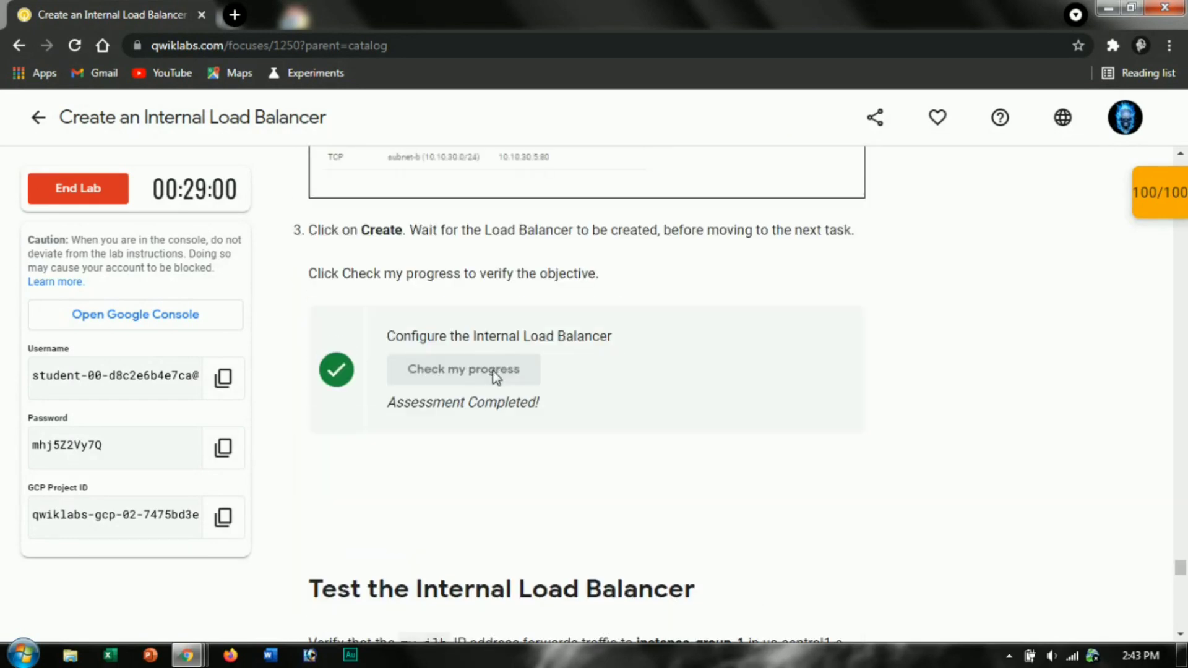
End the lab and rate it five stars in the satisfaction survey.
left_click(122, 201)
left_click(764, 434)
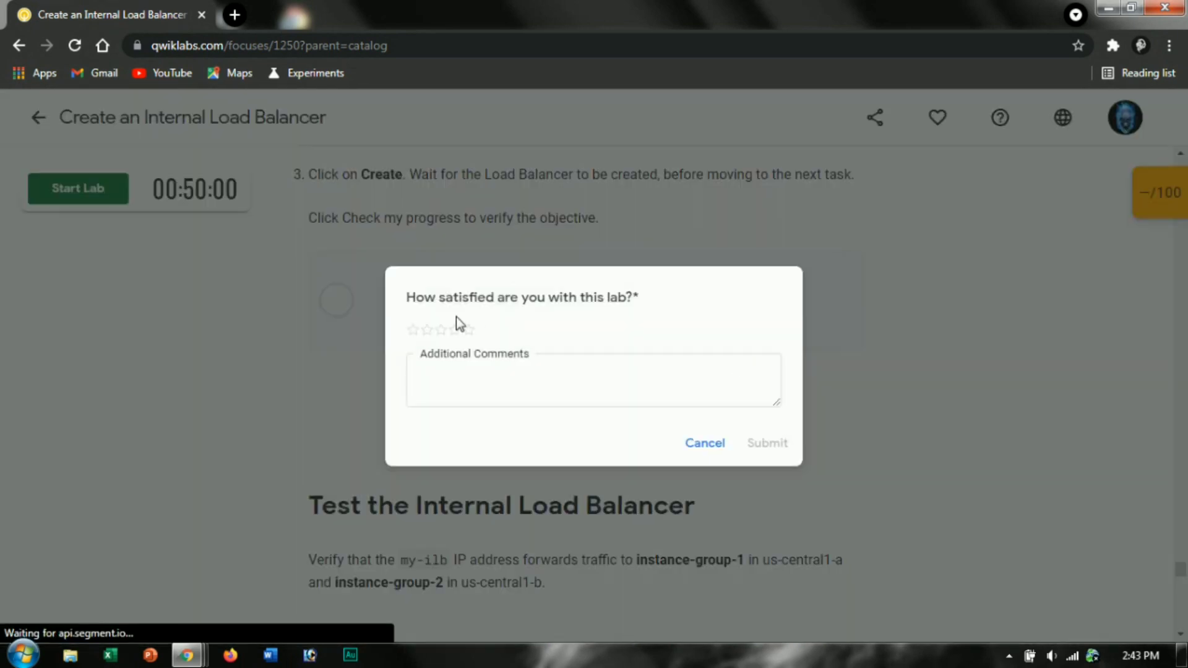
left_click(469, 330)
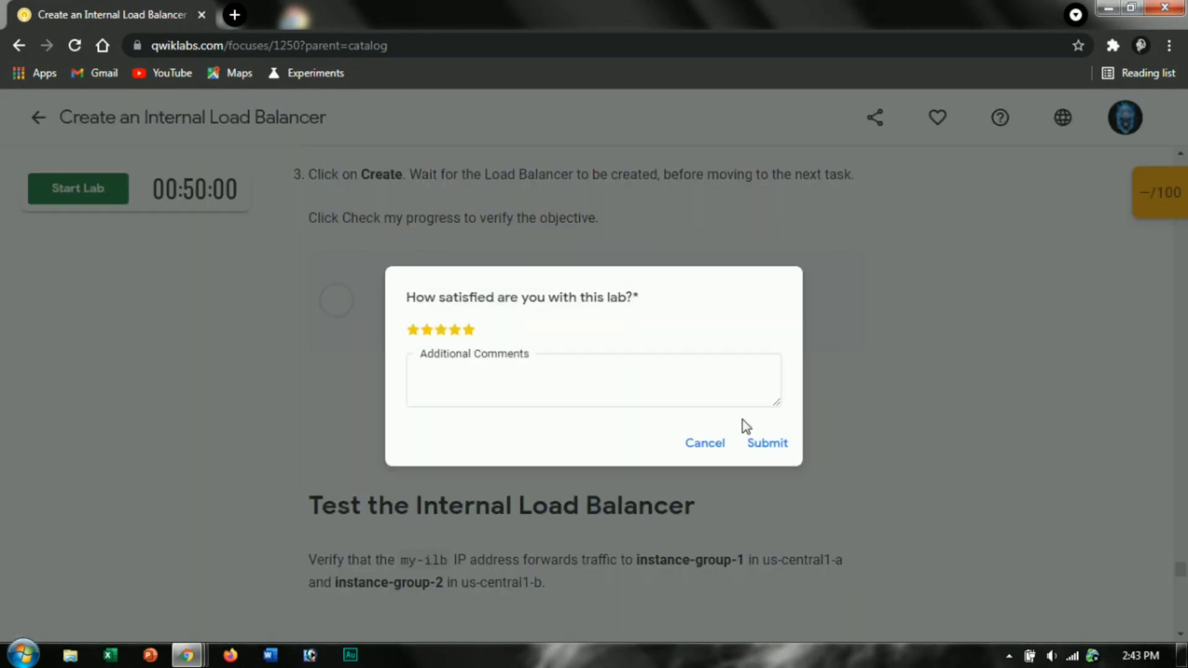